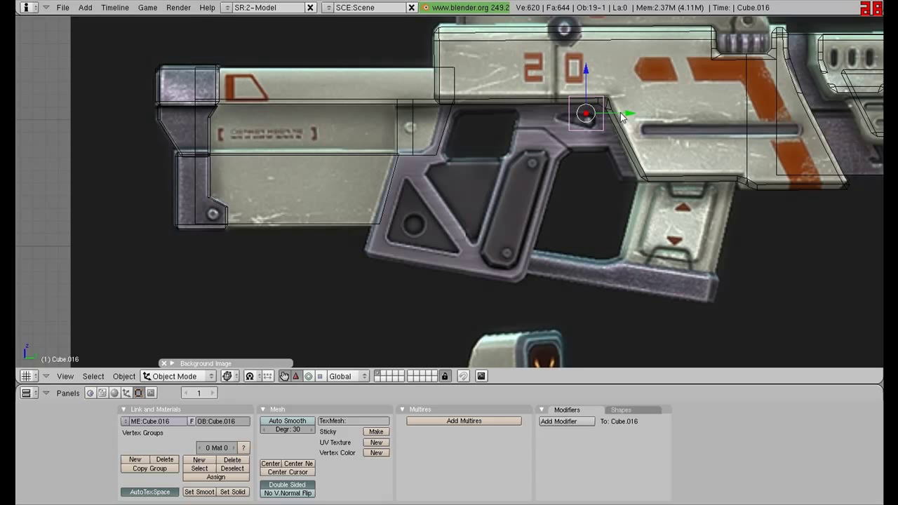
# Scale Cube.016 up, narrow it along X over the round pin, and enter Edit Mode.
pyautogui.press('s')
pyautogui.click(630, 81)
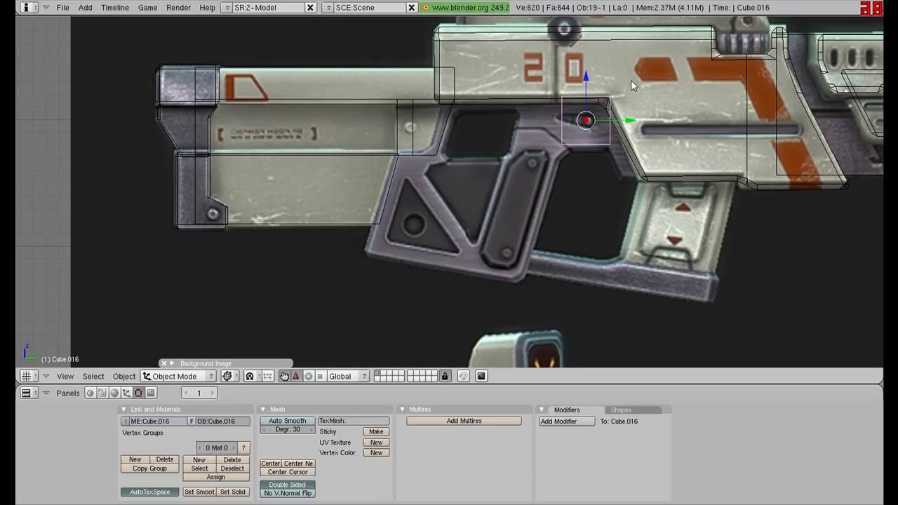
pyautogui.click(585, 83)
pyautogui.press('s')
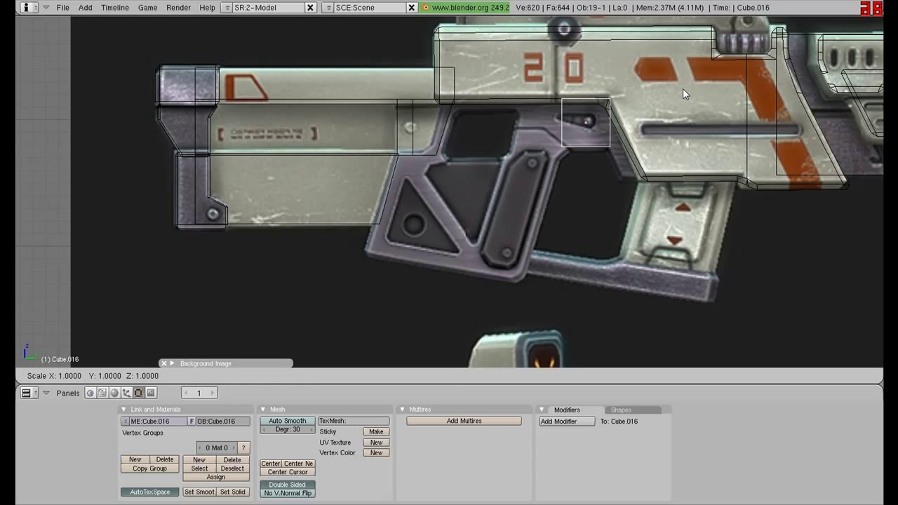
pyautogui.press('x')
pyautogui.click(660, 94)
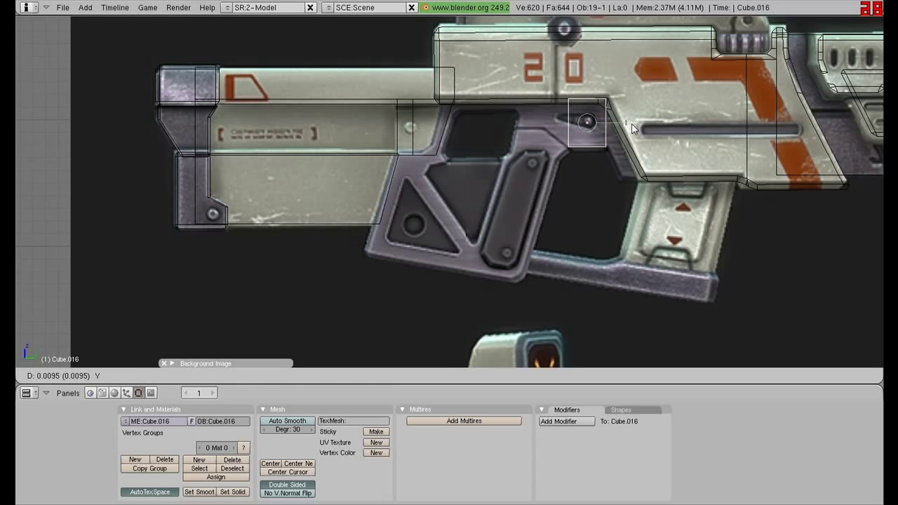
pyautogui.press('Tab')
# Extrude the block's front face, lower its bottom edge, and extrude that edge into a new face.
pyautogui.rightClick(607, 123)
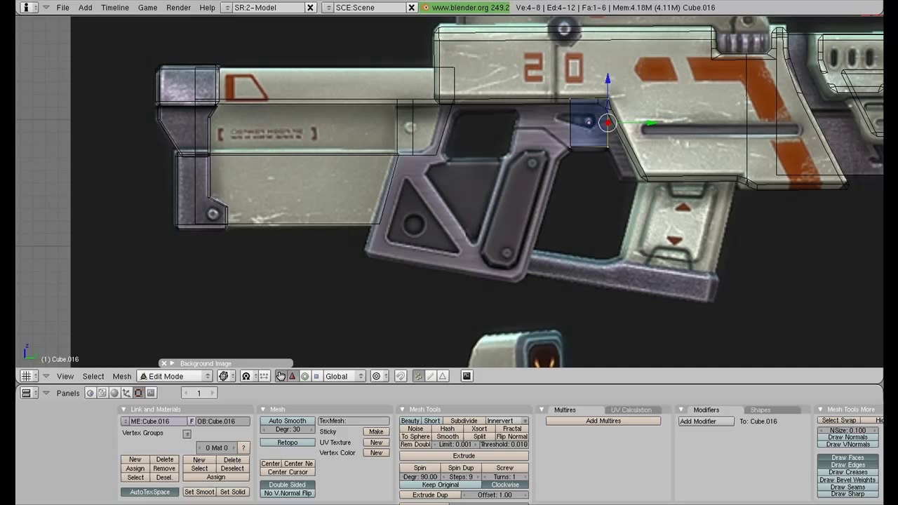
pyautogui.press('e')
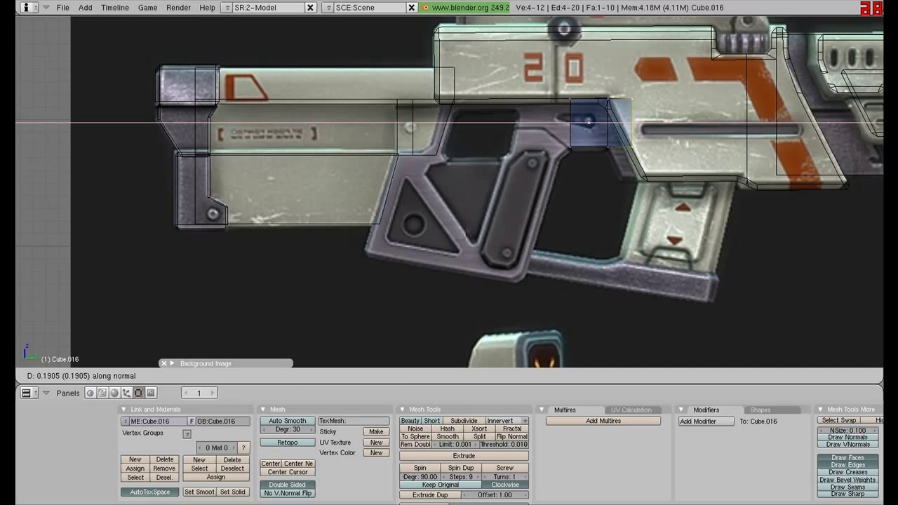
pyautogui.press('Return')
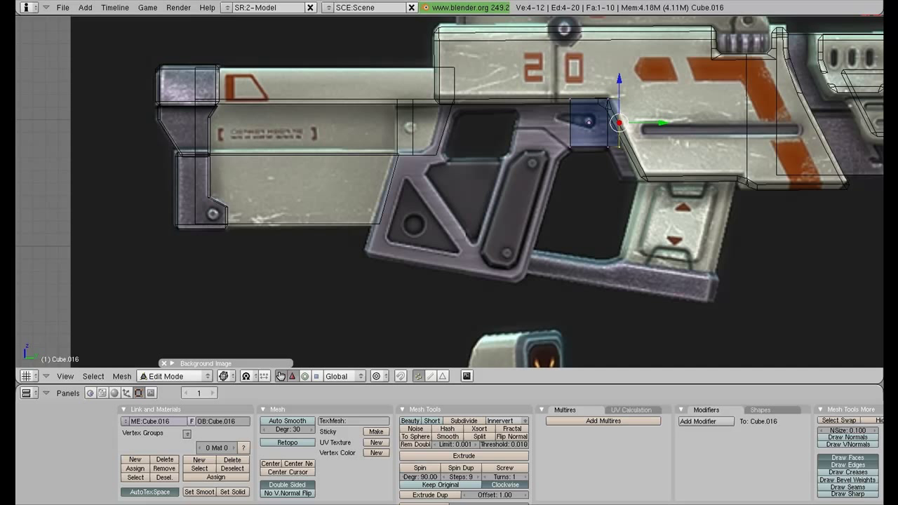
pyautogui.rightClick(619, 147)
pyautogui.moveTo(619, 108); pyautogui.dragTo(619, 137)
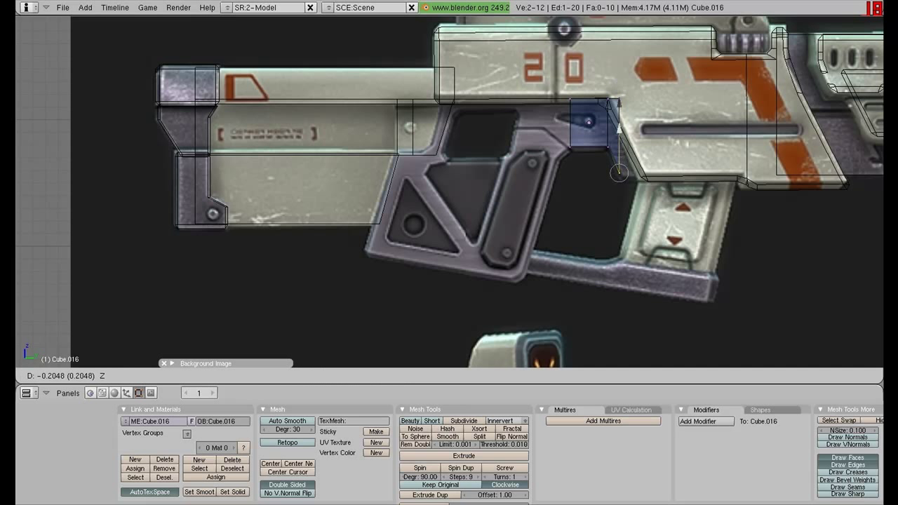
pyautogui.press('e')
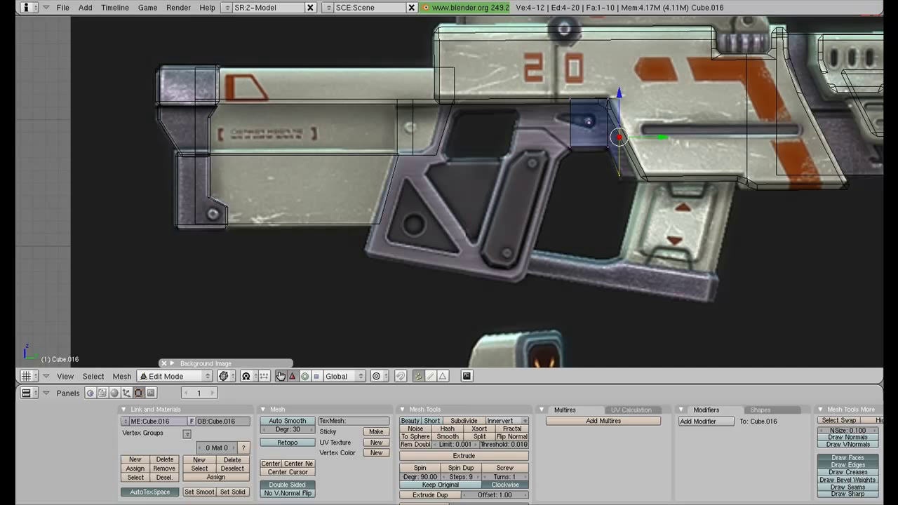
pyautogui.press('Return')
# Extrude the end face left along the lower receiver and nudge its edge into line.
pyautogui.press('a')
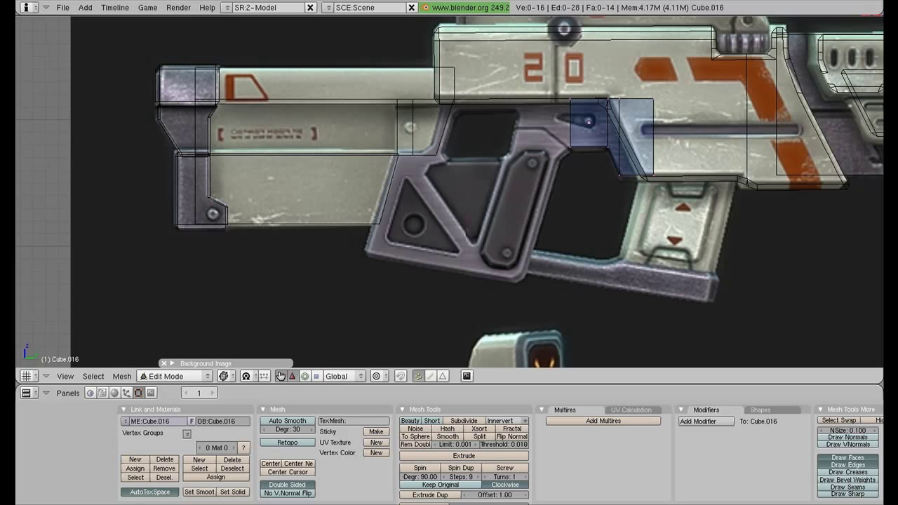
pyautogui.rightClick(588, 123)
pyautogui.press('e')
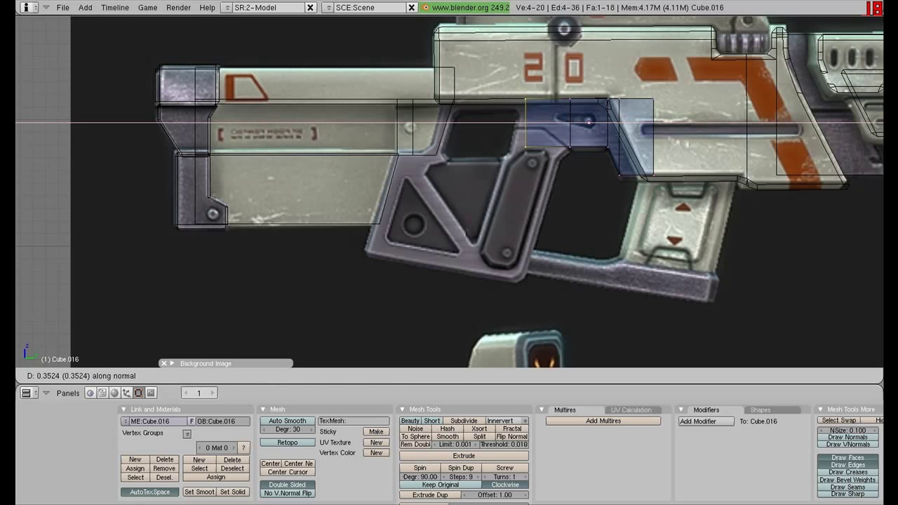
pyautogui.press('Return')
pyautogui.press('a')
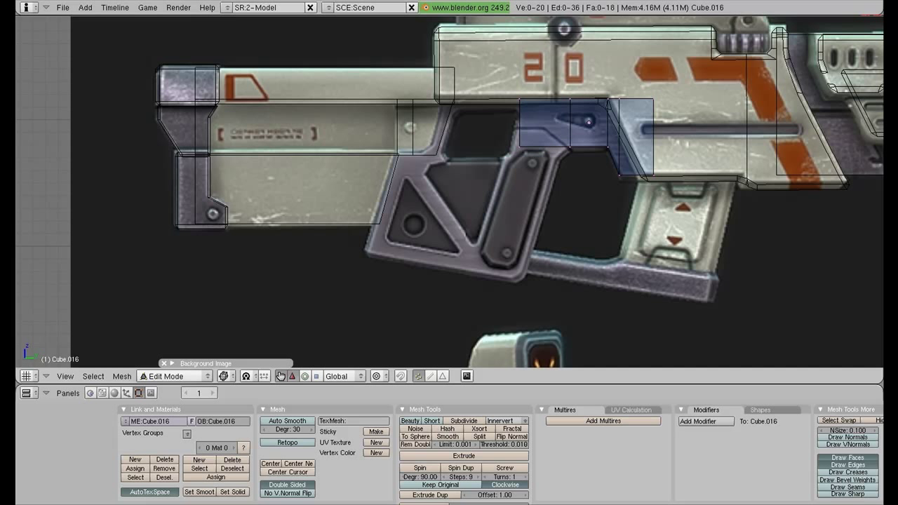
pyautogui.press('g')
pyautogui.press('Return')
pyautogui.press('g')
pyautogui.press('Return')
# Extrude a face down toward the grip and slide its bottom edge left to match the reference.
pyautogui.press('e')
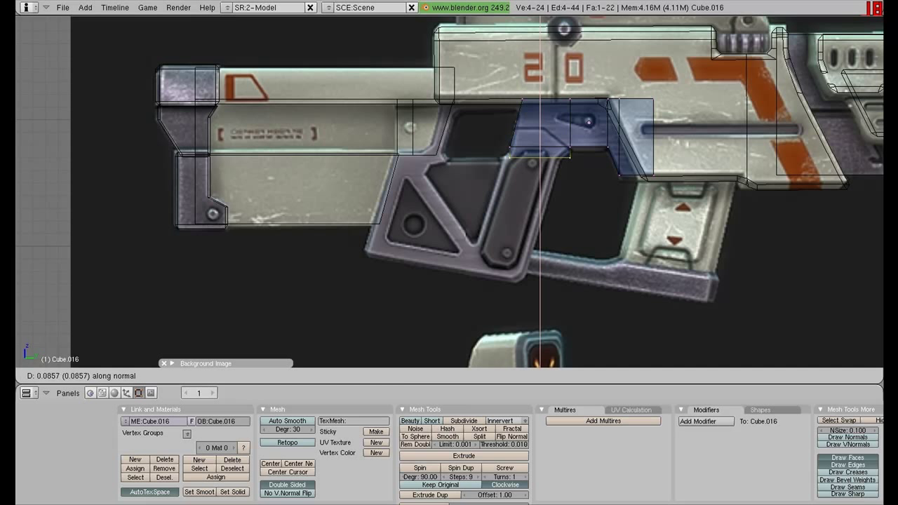
pyautogui.press('Return')
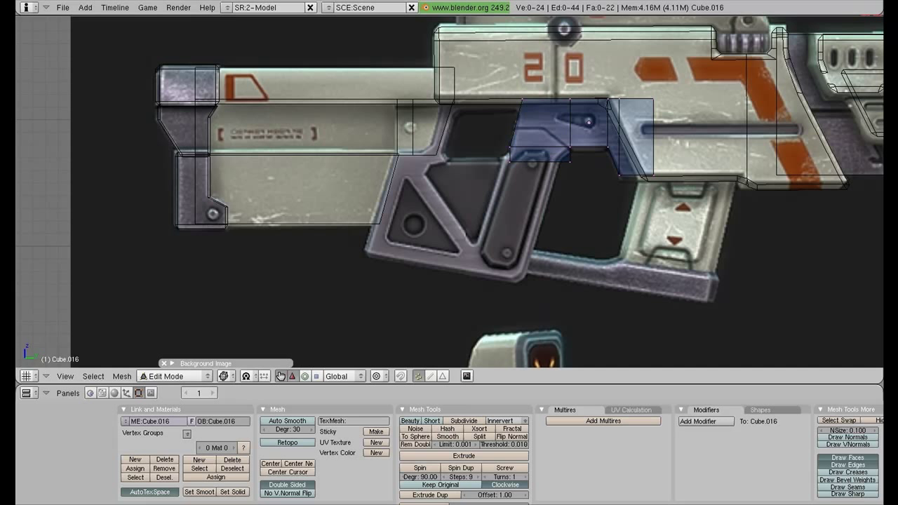
pyautogui.rightClick(570, 161)
pyautogui.press('g')
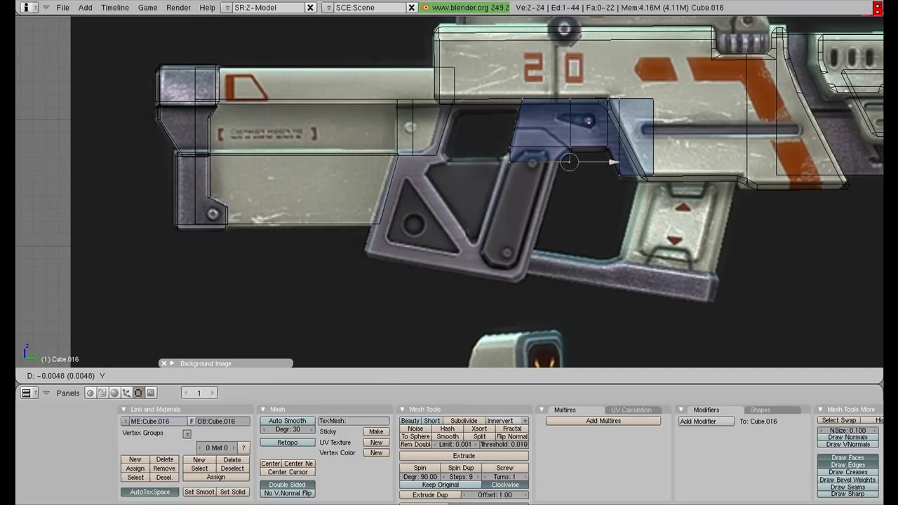
pyautogui.press('Return')
pyautogui.press('a')
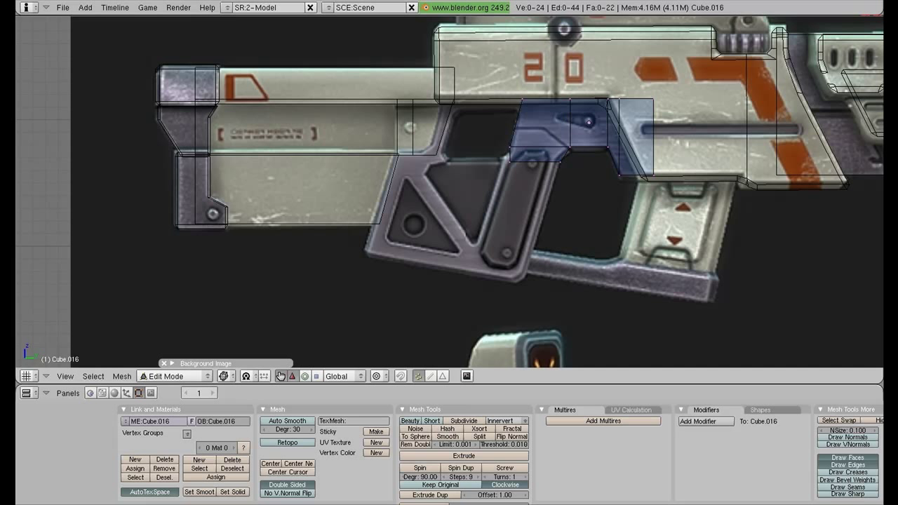
pyautogui.rightClick(531, 162)
# Move the bottom edge left and extrude the grip face down along the reference.
pyautogui.press('g')
pyautogui.press('Return')
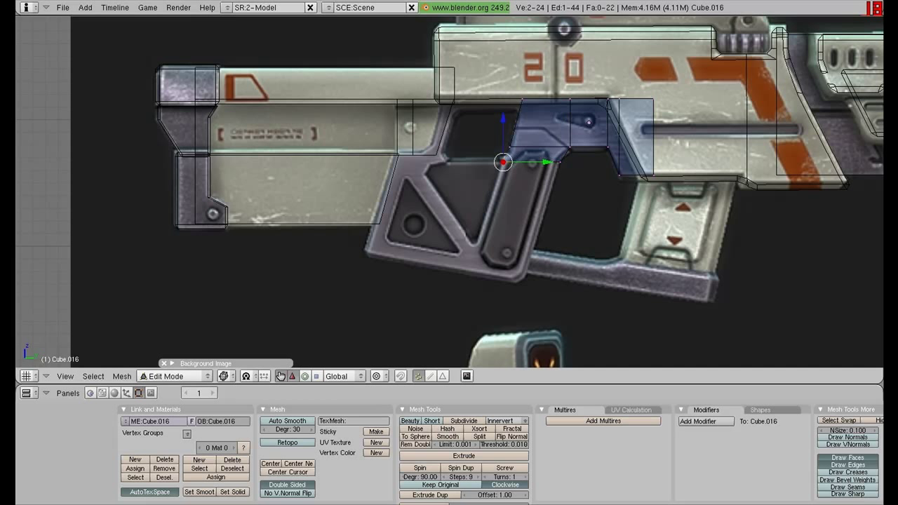
pyautogui.press('e')
pyautogui.press('Return')
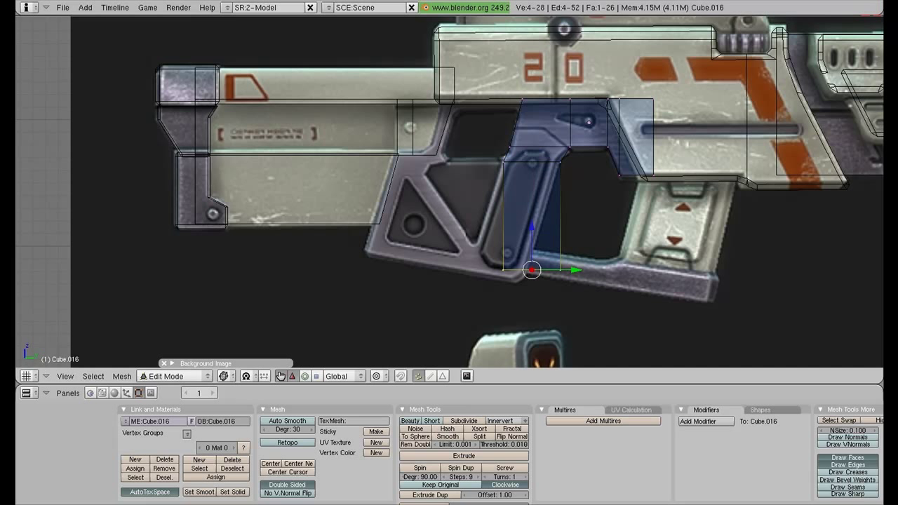
pyautogui.press('g')
pyautogui.press('y')
pyautogui.press('Return')
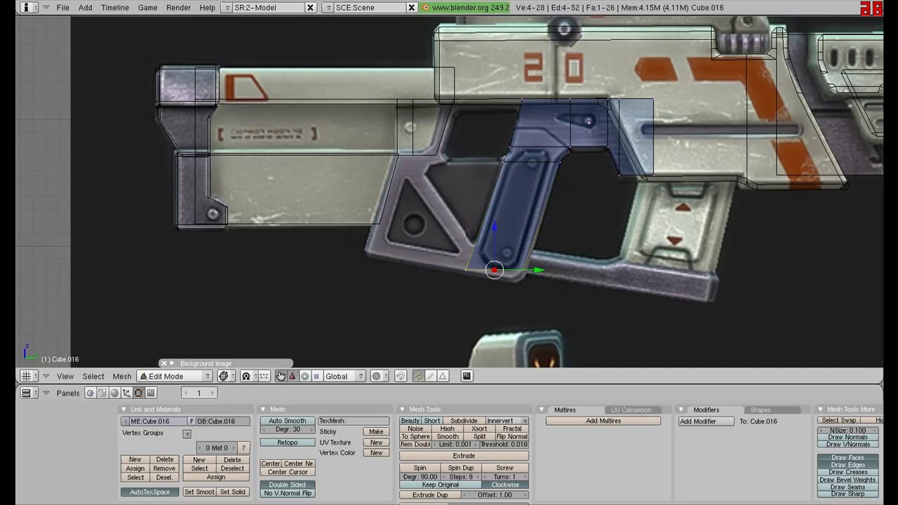
# Adjust the grip face vertically and horizontally to line up with the reference grip.
pyautogui.press('g')
pyautogui.press('z')
pyautogui.press('Return')
pyautogui.press('g')
pyautogui.press('y')
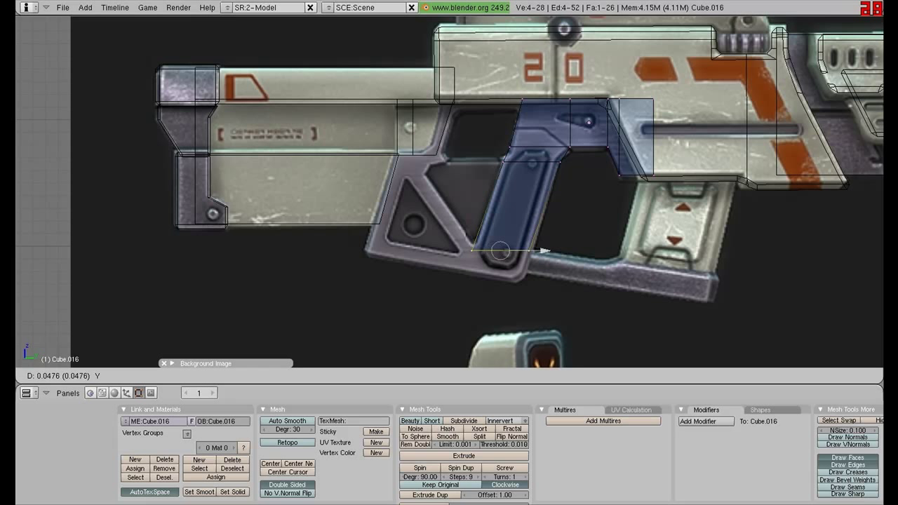
pyautogui.press('Return')
pyautogui.press('g')
pyautogui.press('z')
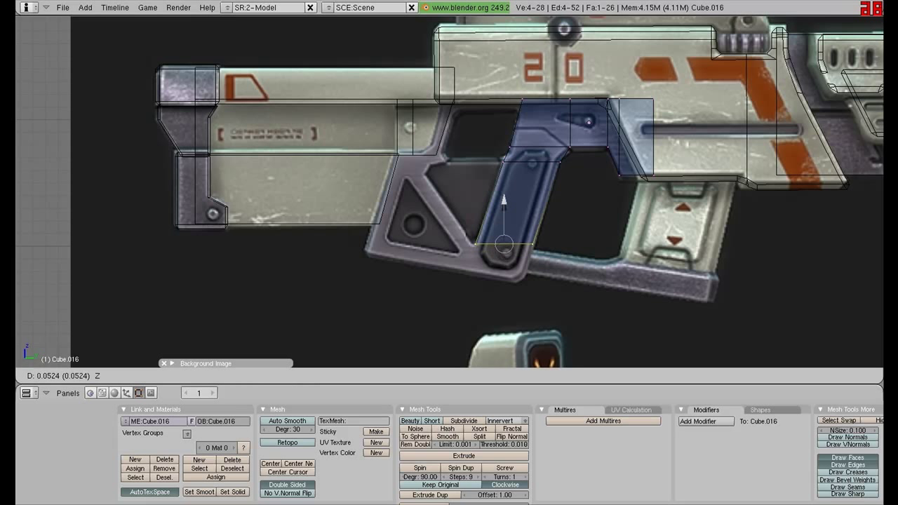
pyautogui.press('Return')
# Extrude the grip's bottom face and shift it sideways and up along the grip outline.
pyautogui.press('e')
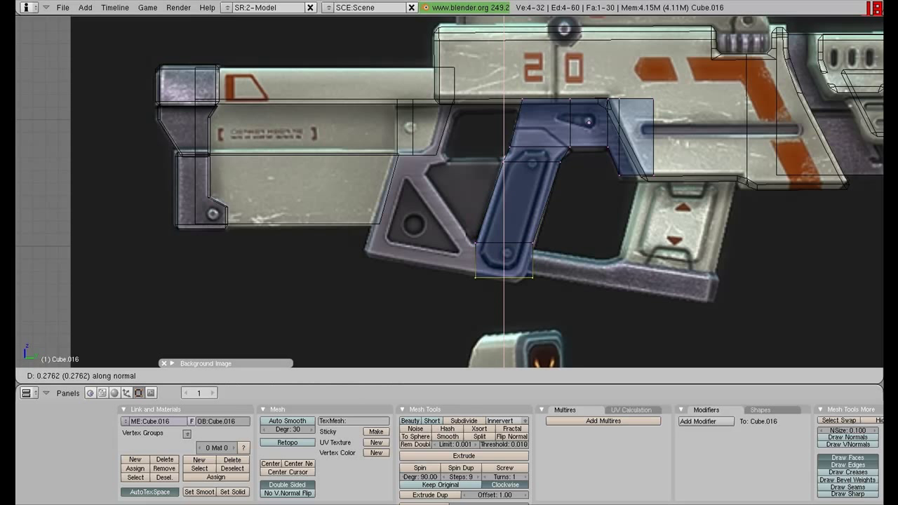
pyautogui.press('Return')
pyautogui.press('g')
pyautogui.press('y')
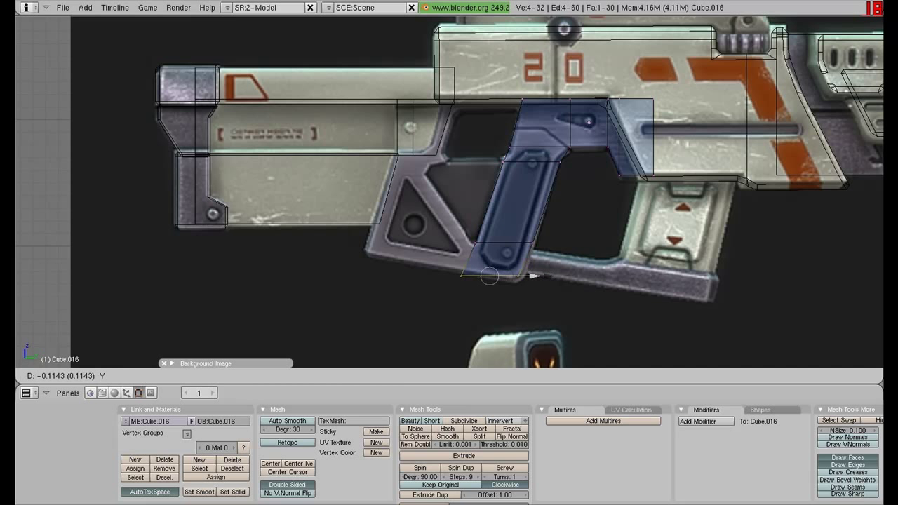
pyautogui.press('Return')
pyautogui.press('g')
pyautogui.press('z')
pyautogui.press('Return')
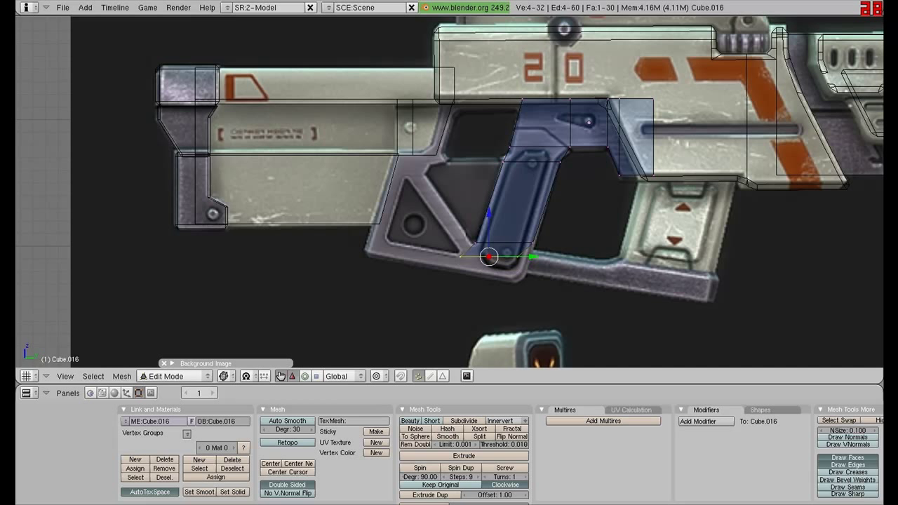
pyautogui.press('g')
pyautogui.press('Return')
pyautogui.press('a')
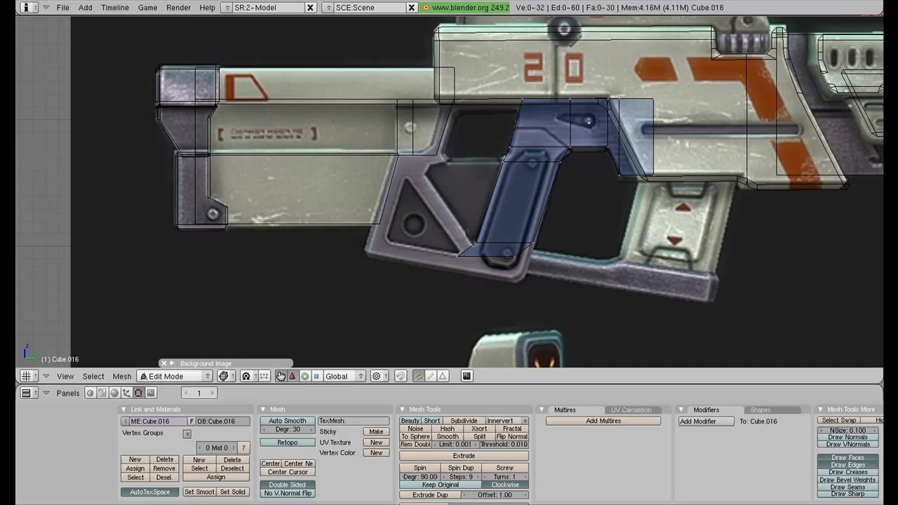
# Lower the grip's bottom edge, nudge it into place, and extrude it outward.
pyautogui.rightClick(499, 254)
pyautogui.press('g')
pyautogui.press('z')
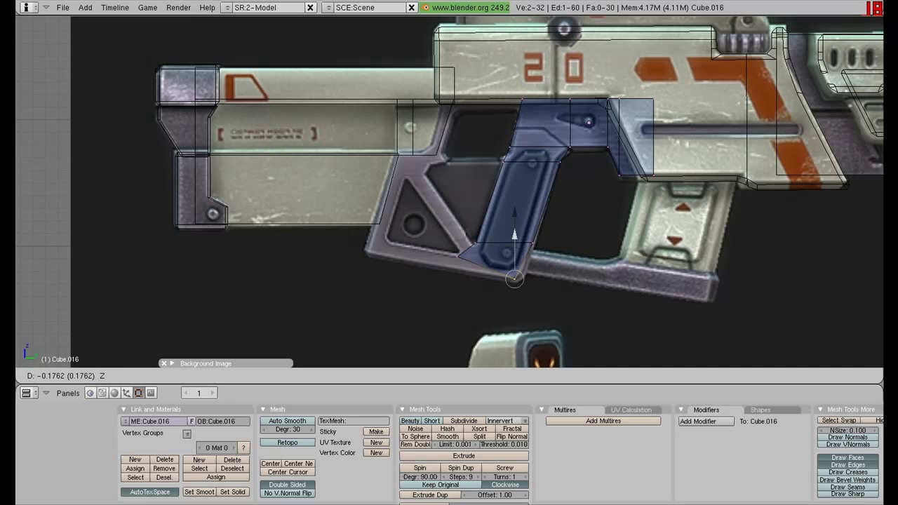
pyautogui.press('Return')
pyautogui.press('g')
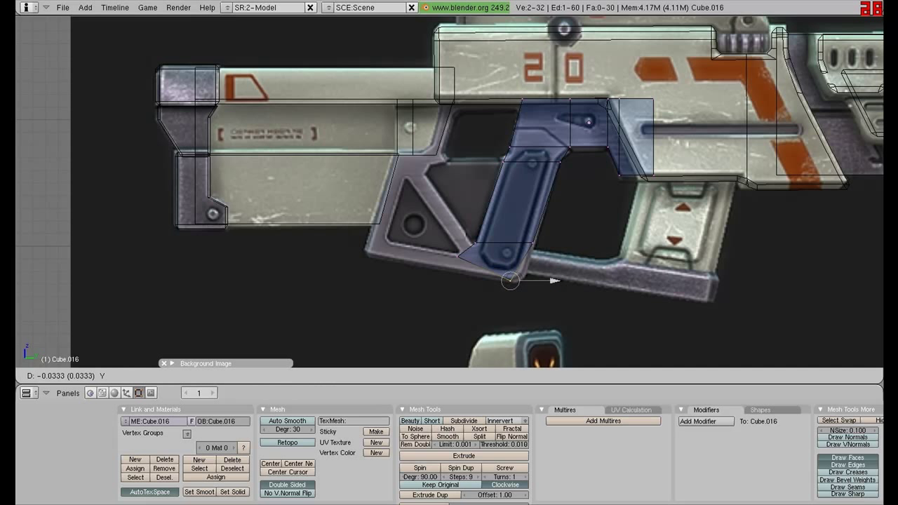
pyautogui.press('Return')
pyautogui.moveTo(510, 238); pyautogui.dragTo(509, 239)
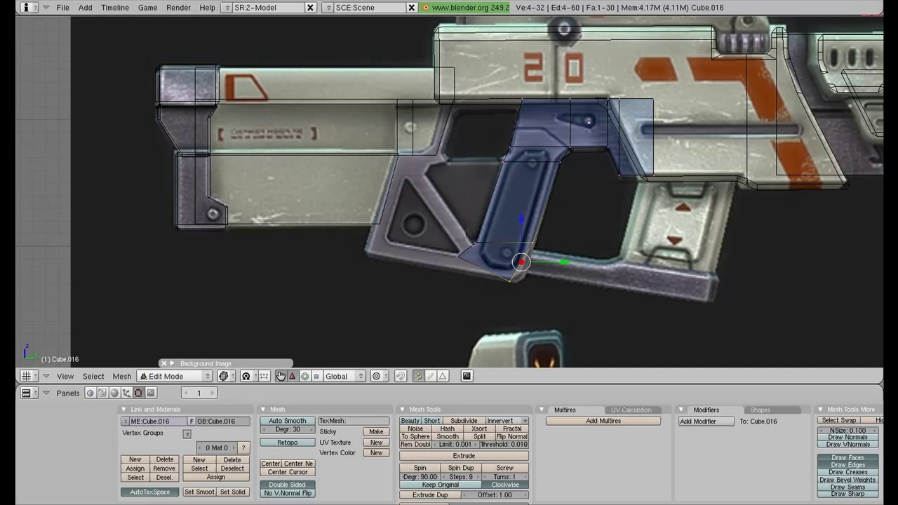
pyautogui.press('e')
pyautogui.press('Return')
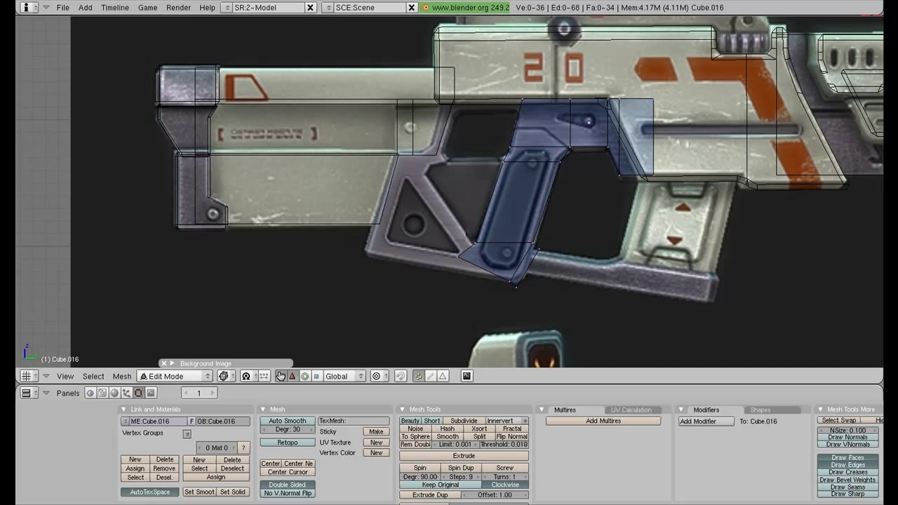
# Move the grip's bottom vertex and lower corner vertices onto the reference outline.
pyautogui.rightClick(517, 284)
pyautogui.press('g')
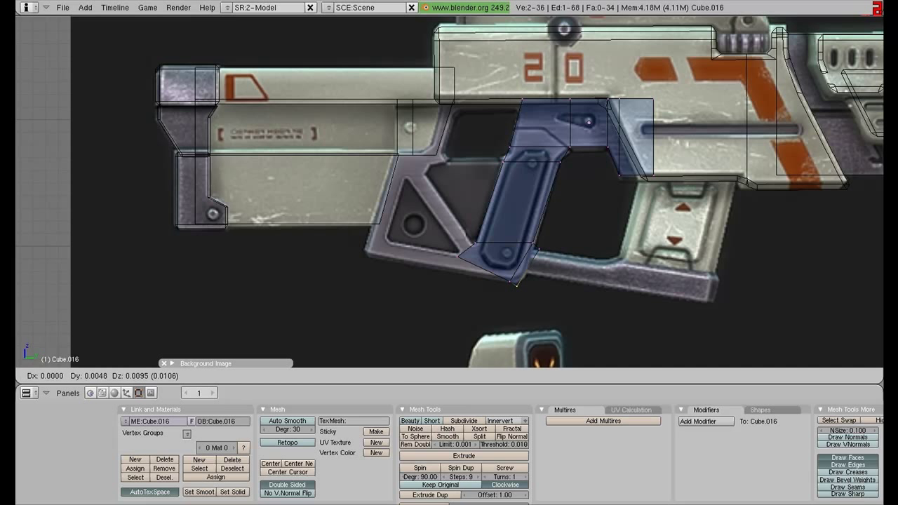
pyautogui.click(517, 282)
pyautogui.press('a')
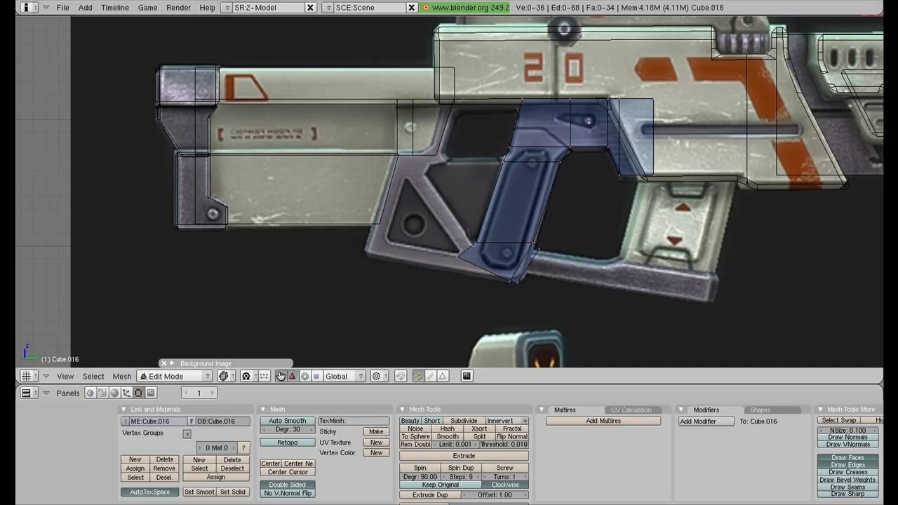
pyautogui.rightClick(536, 249)
pyautogui.press('g')
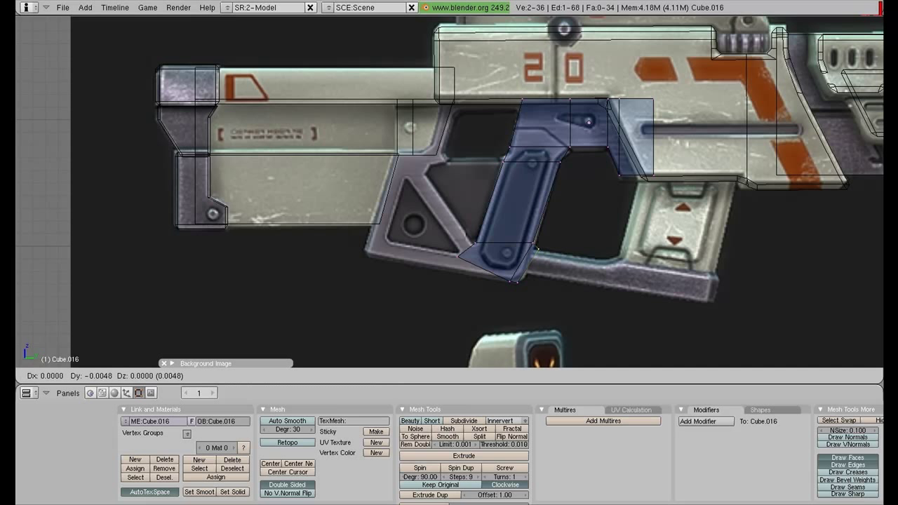
pyautogui.press('Return')
pyautogui.press('a')
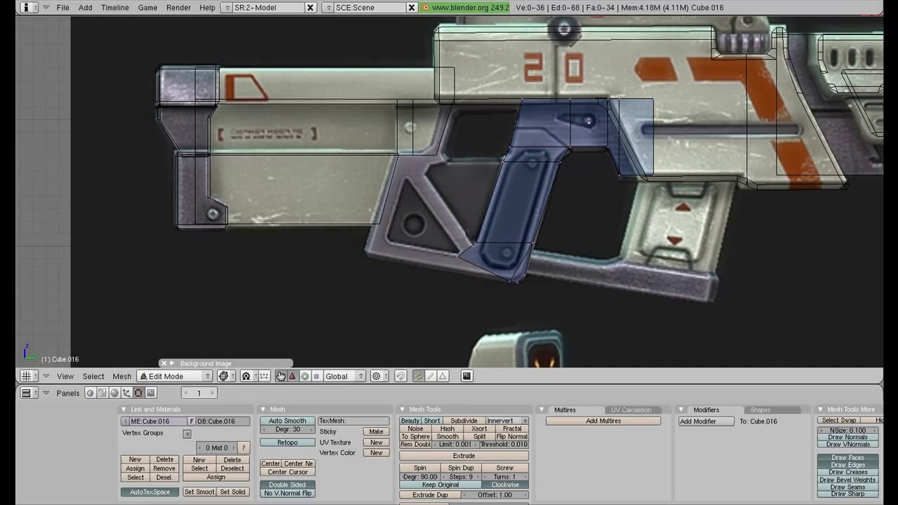
# Extrude the grip's lower edge downward and fit the new bottom vertices to the reference.
pyautogui.rightClick(458, 256)
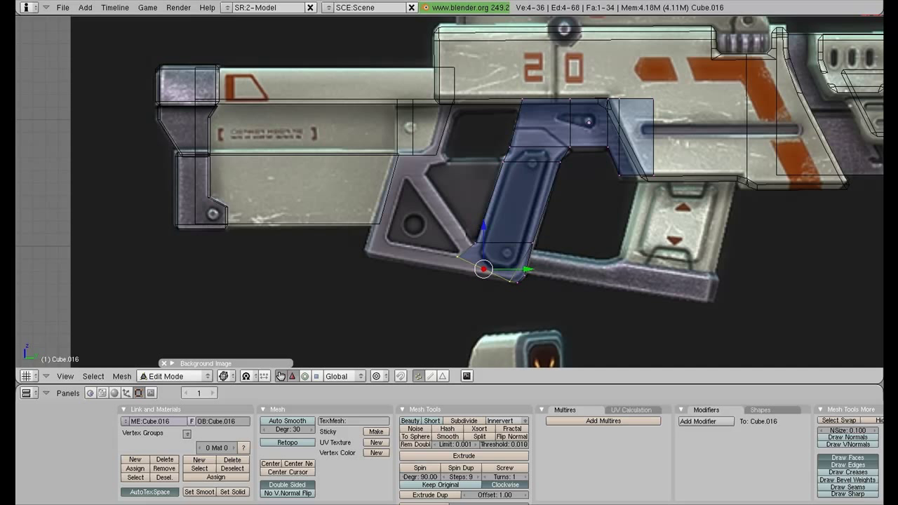
pyautogui.press('e')
pyautogui.press('Return')
pyautogui.press('a')
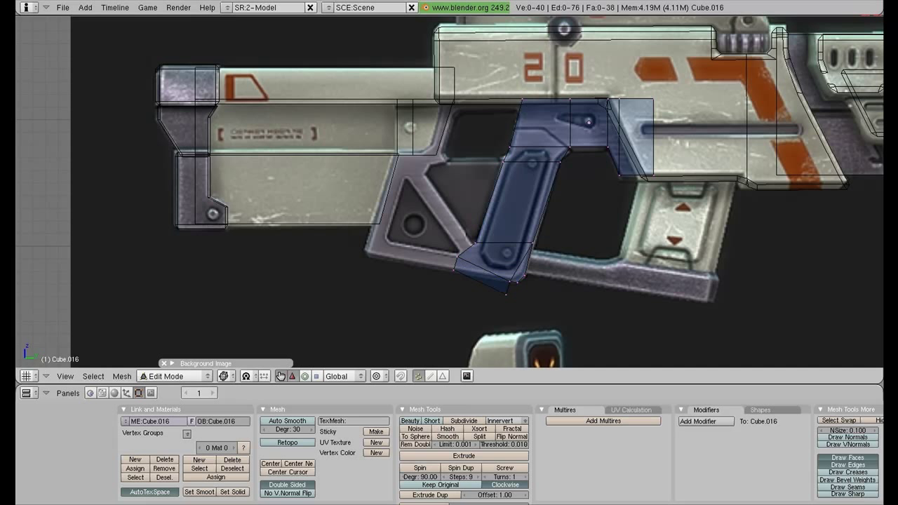
pyautogui.rightClick(506, 292)
pyautogui.press('g')
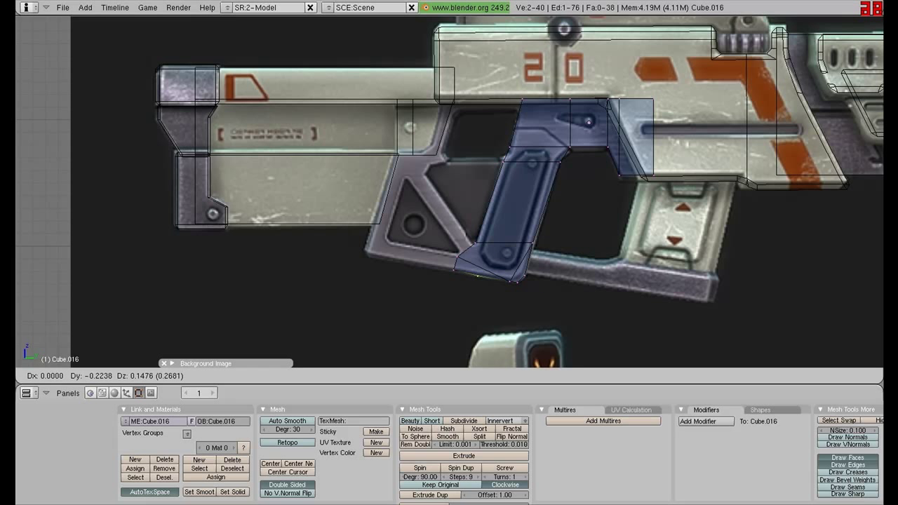
pyautogui.click(478, 276)
pyautogui.press('a')
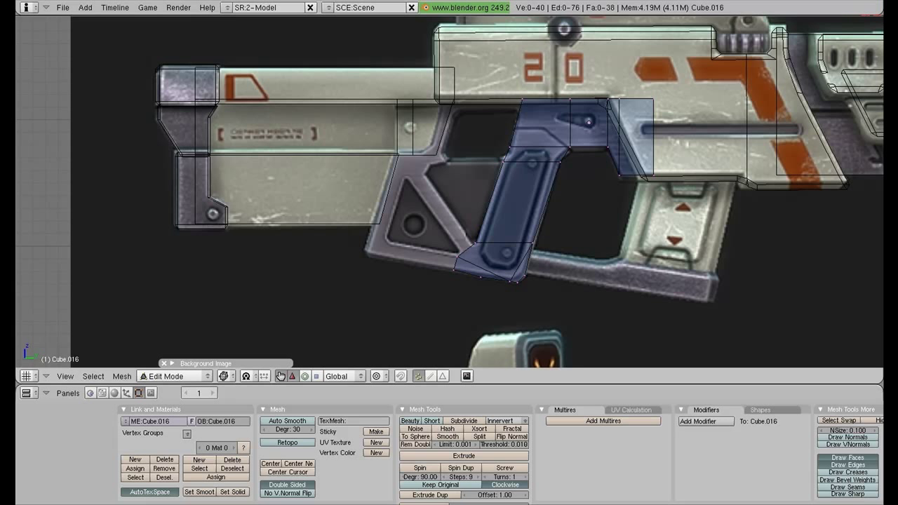
# Extrude the grip's lower-left face into a bar and move it up along the diagonal strut.
pyautogui.rightClick(491, 225)
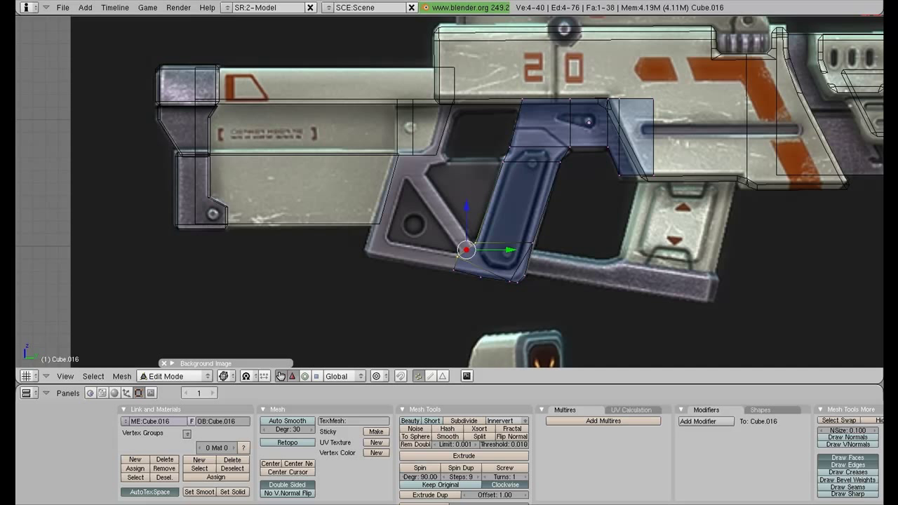
pyautogui.press('e')
pyautogui.rightClick(435, 174)
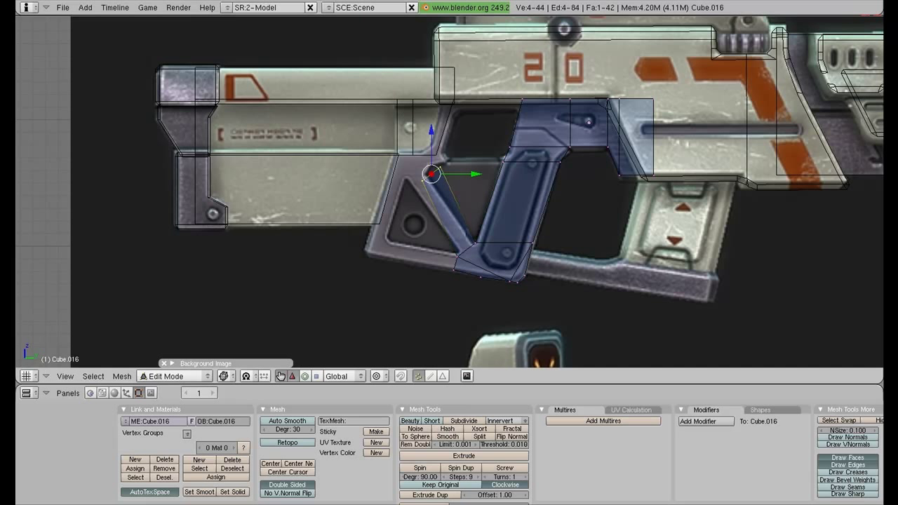
pyautogui.press('g')
pyautogui.click(407, 181)
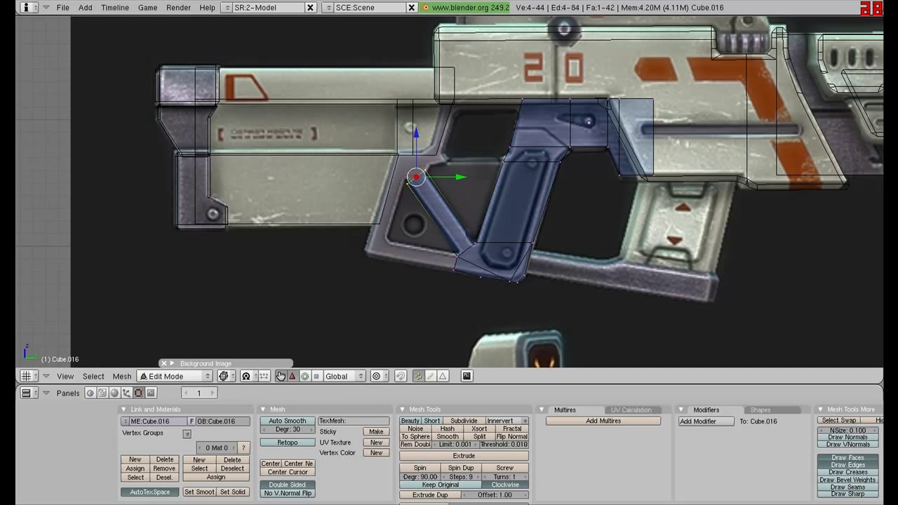
# Narrow the bar's end to the strut width and rotate it to the strut angle.
pyautogui.press('s')
pyautogui.press('x')
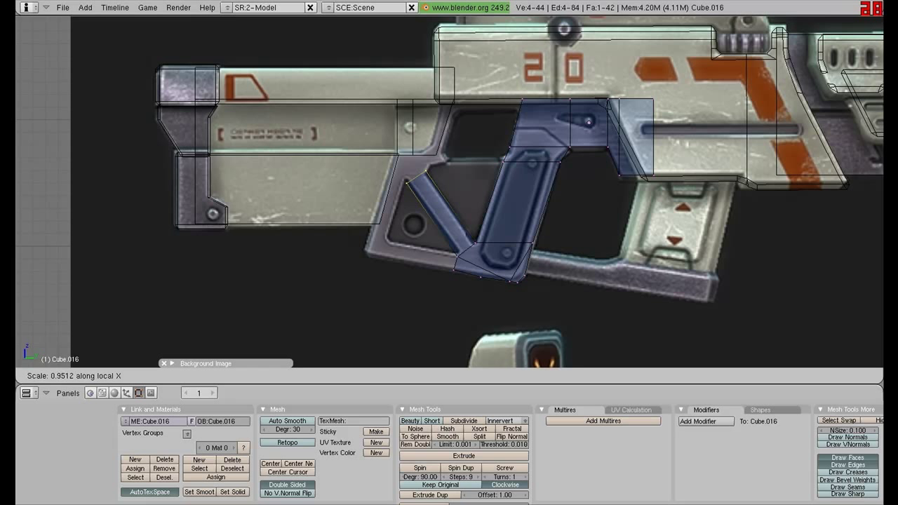
pyautogui.press('z')
pyautogui.press('y')
pyautogui.click(411, 181)
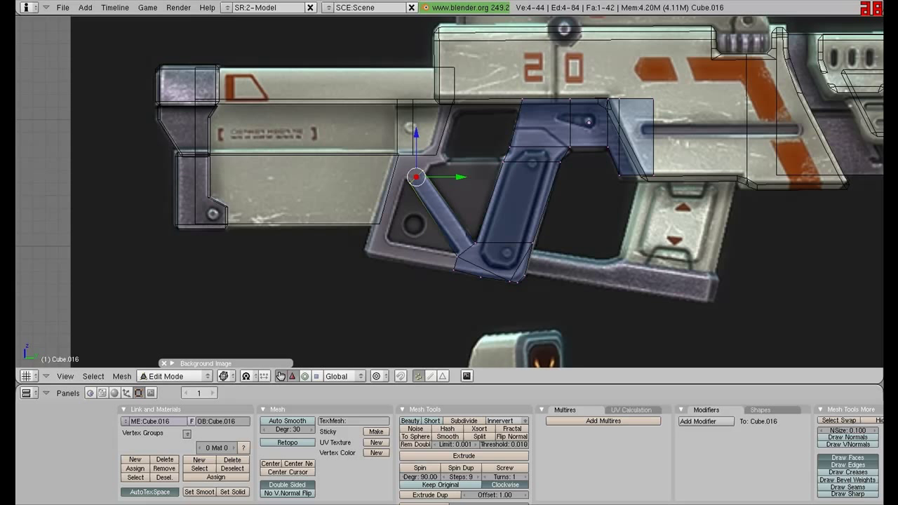
pyautogui.press('r')
pyautogui.click(409, 179)
pyautogui.press('g')
pyautogui.click(416, 180)
# Refine the bar end's size, rotation and position so its top squares off at the receiver.
pyautogui.press('s')
pyautogui.press('x')
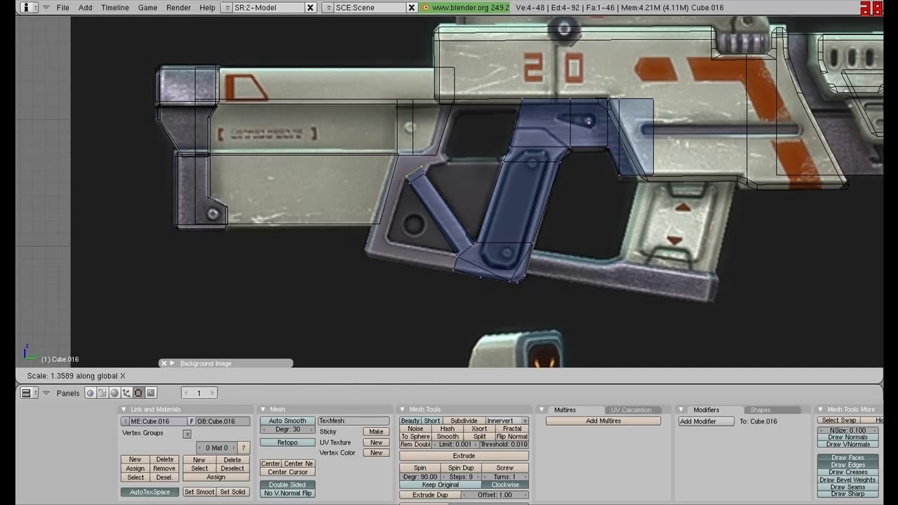
pyautogui.press('z')
pyautogui.click(420, 167)
pyautogui.press('r')
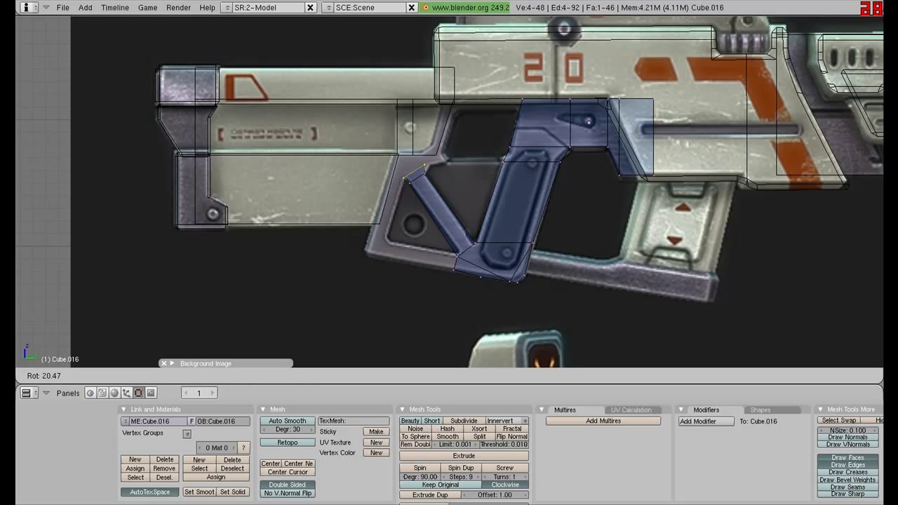
pyautogui.press('Return')
pyautogui.press('g')
pyautogui.press('Return')
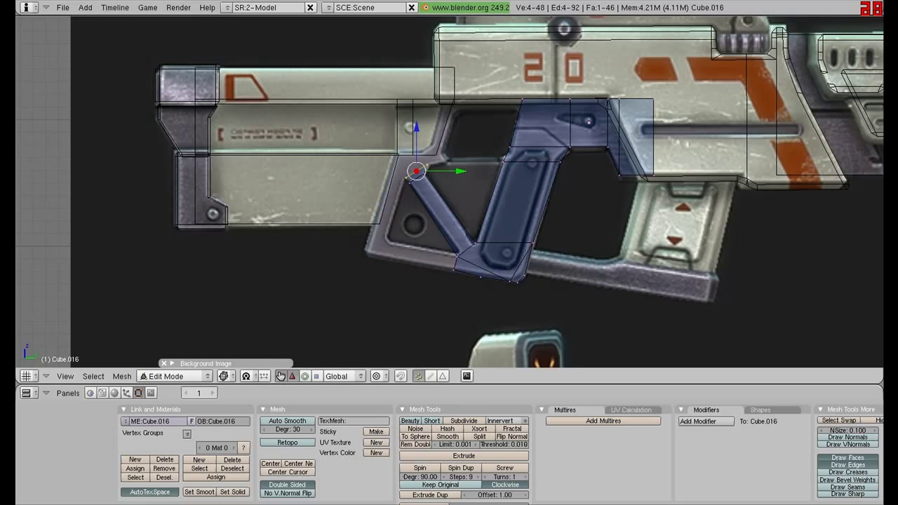
pyautogui.press('a')
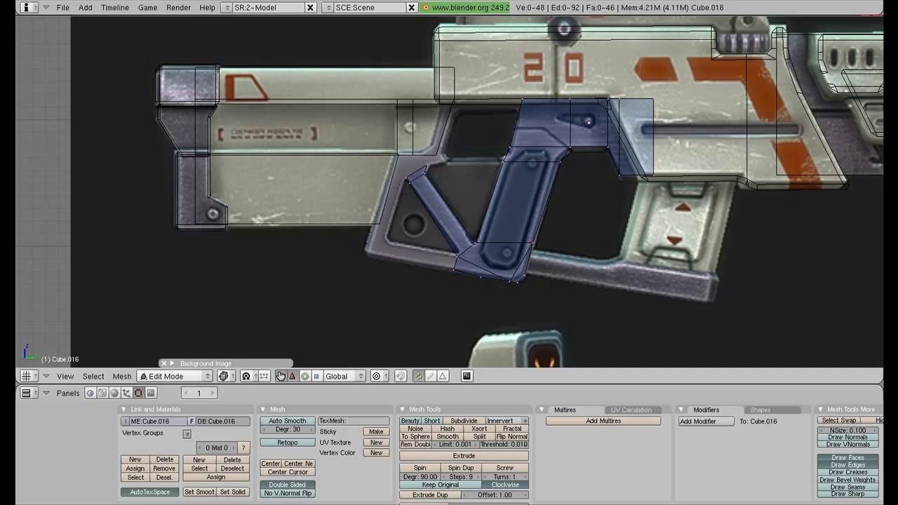
# Extrude the end face left along the frame's bottom edge to the front corner.
pyautogui.press('e')
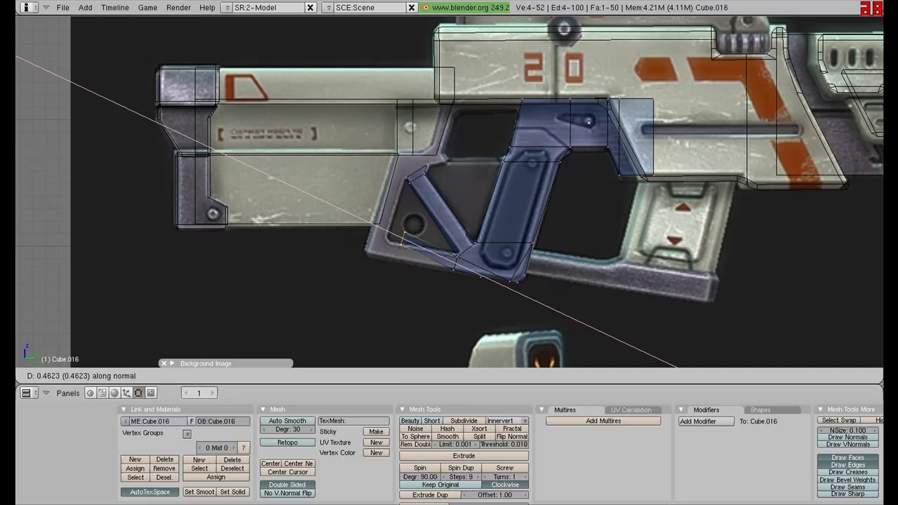
pyautogui.press('Return')
pyautogui.press('g')
pyautogui.press('Return')
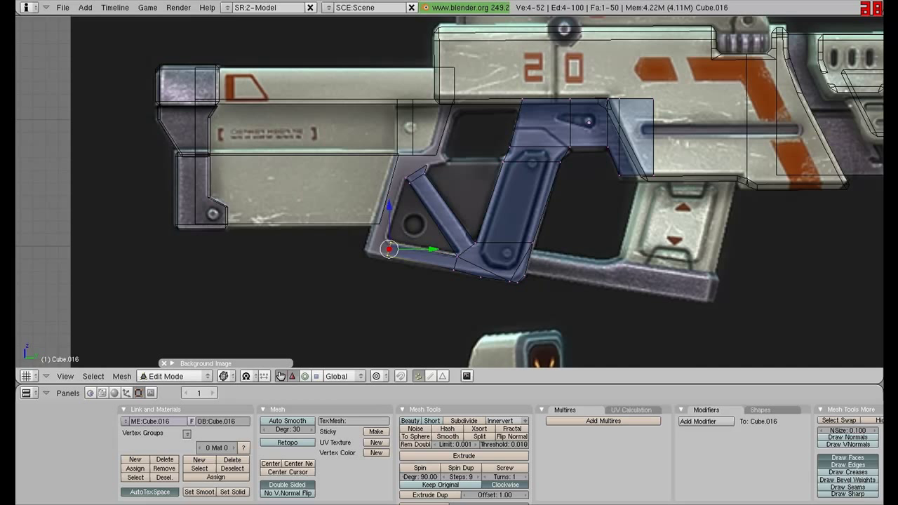
pyautogui.press('e')
pyautogui.press('Return')
pyautogui.press('g')
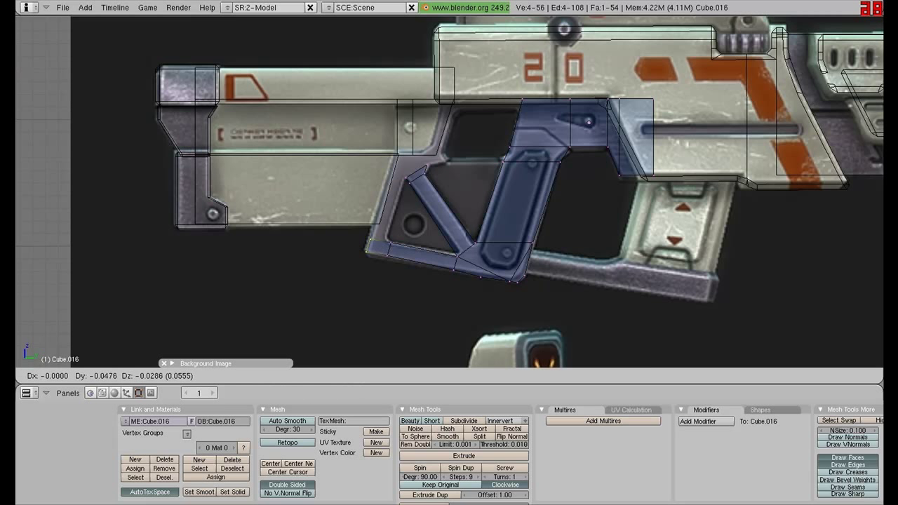
pyautogui.press('Return')
pyautogui.press('a')
# Extrude the front corner face upward along the frame's front side, aligned to the reference.
pyautogui.rightClick(421, 245)
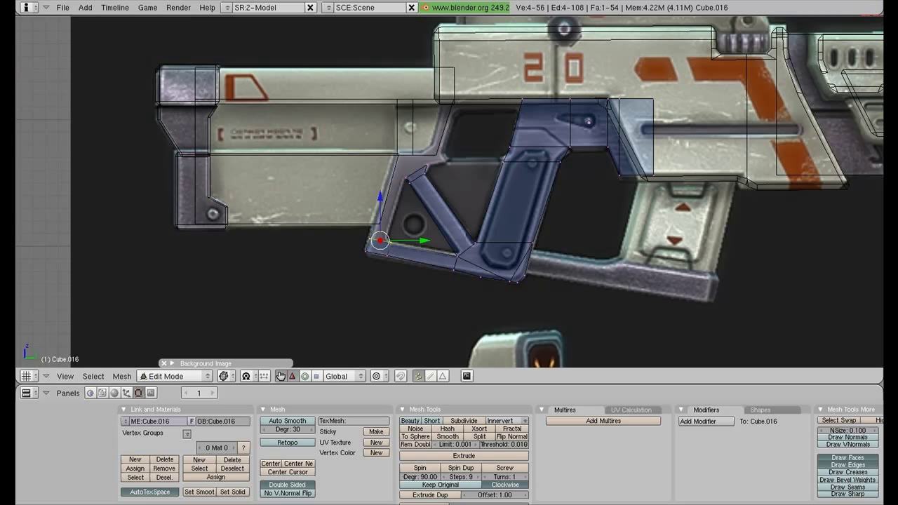
pyautogui.press('e')
pyautogui.press('Return')
pyautogui.press('g')
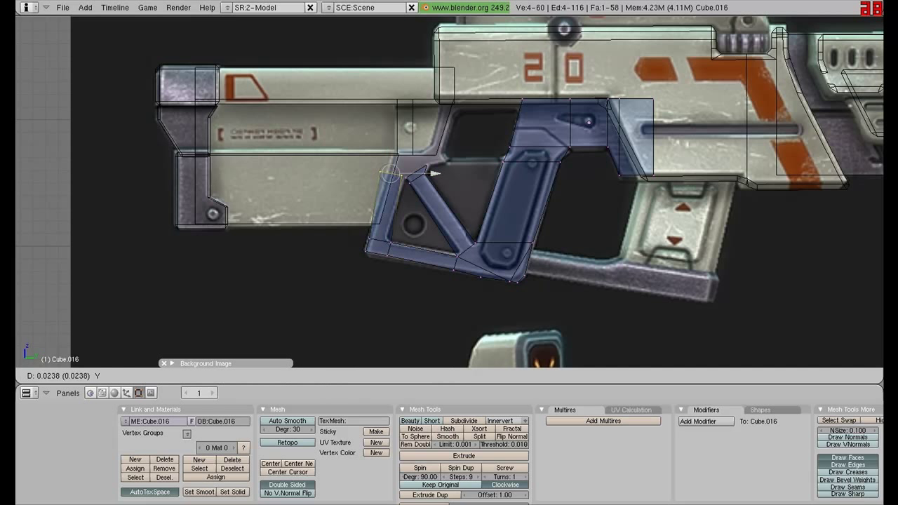
pyautogui.press('Return')
# Zoom in on the strut joint and merge the first pair of joint vertices with Alt+M.
pyautogui.press('a')
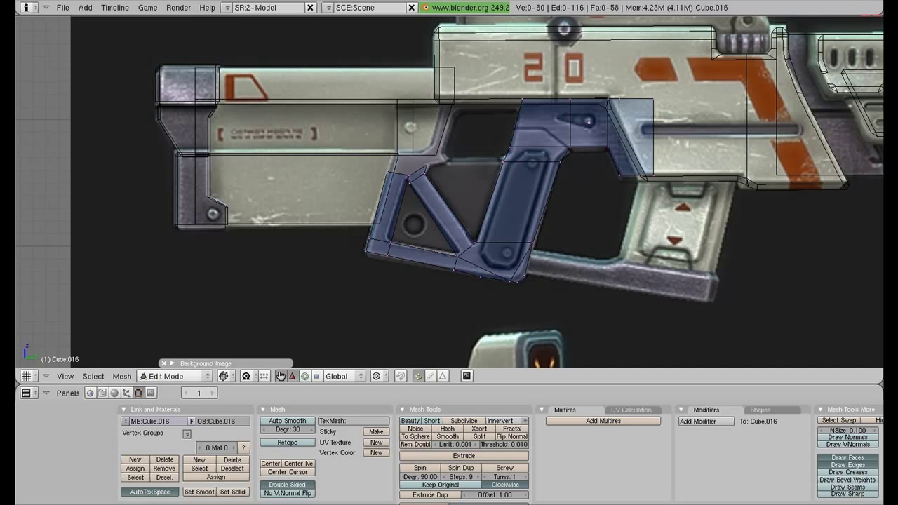
pyautogui.moveTo(428, 238)
pyautogui.mouseDown(button='middle')
pyautogui.moveTo(463, 196)
pyautogui.moveTo(421, 232)
pyautogui.moveTo(400, 211)
pyautogui.moveTo(421, 196)
pyautogui.mouseUp(button='middle')
pyautogui.scroll(5, 449, 190)
pyautogui.scroll(2, 449, 191)
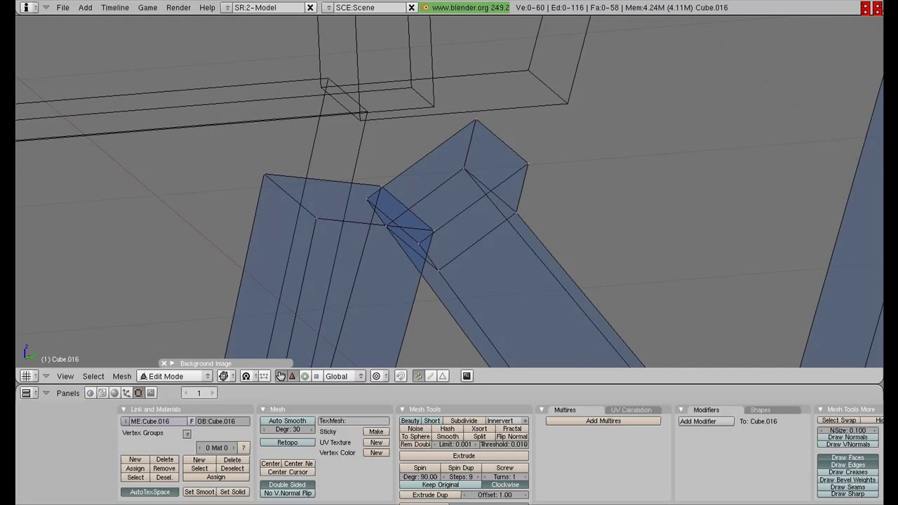
pyautogui.rightClick(433, 230)
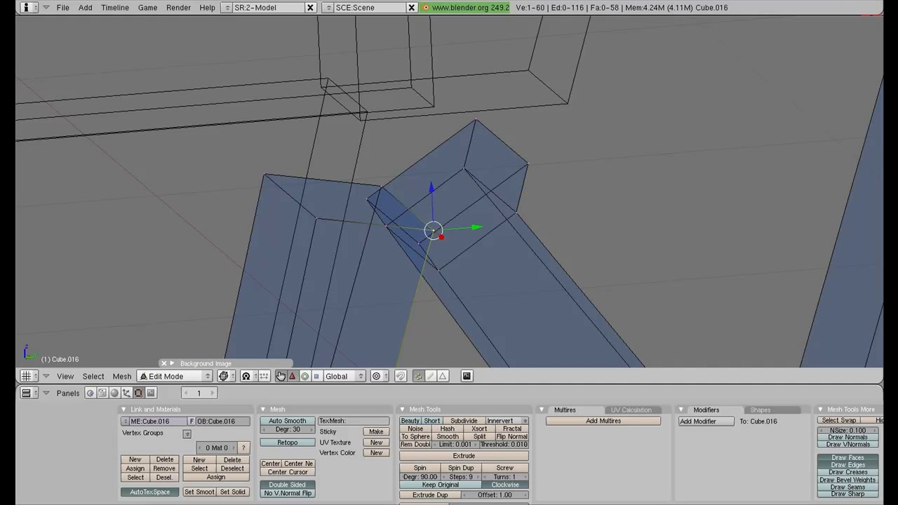
pyautogui.keyDown('shift'); pyautogui.rightClick(418, 244); pyautogui.keyUp('shift')
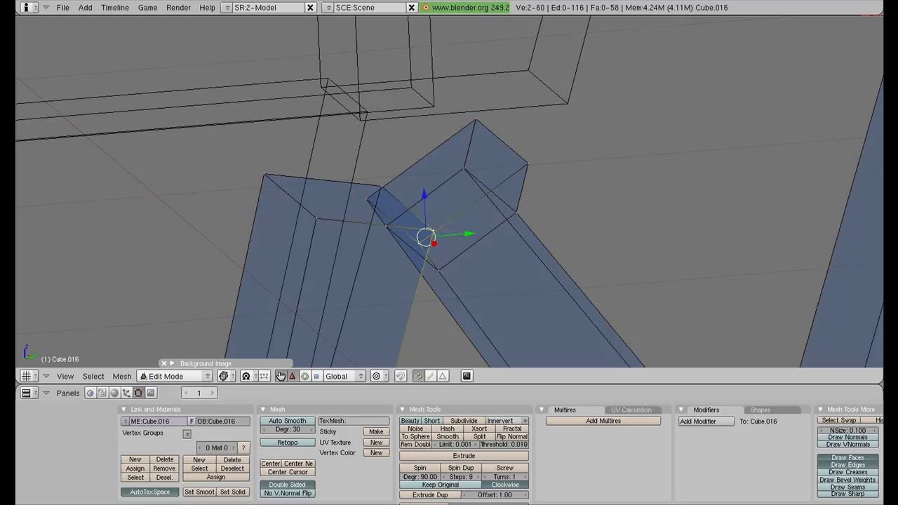
pyautogui.hotkey('alt', 'm')
# Merge the second pair where upright meets strut, then return to front view (Numpad 1).
pyautogui.moveTo(421, 210); pyautogui.dragTo(393, 186, button='middle')
pyautogui.rightClick(393, 184)
pyautogui.keyDown('shift'); pyautogui.rightClick(379, 195); pyautogui.keyUp('shift')
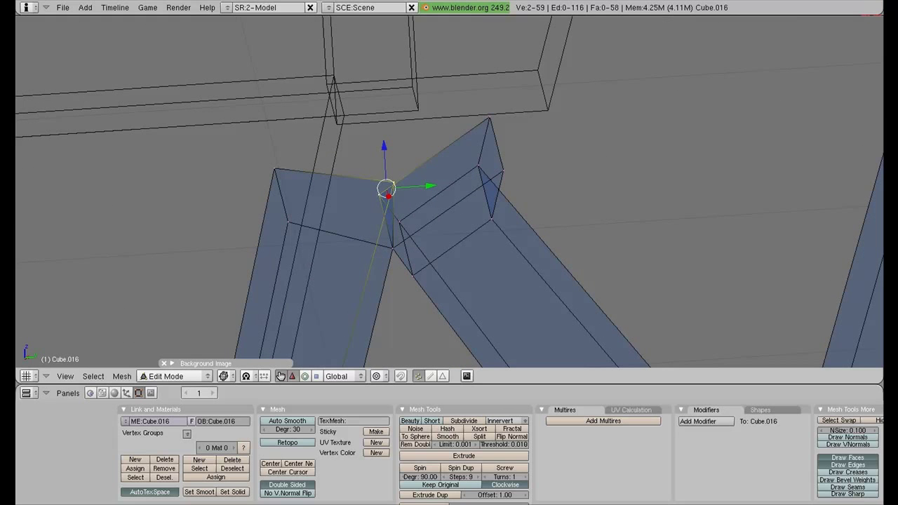
pyautogui.hotkey('alt', 'm')
pyautogui.moveTo(421, 211)
pyautogui.mouseDown(button='middle')
pyautogui.moveTo(351, 231)
pyautogui.moveTo(281, 280)
pyautogui.moveTo(202, 382)
pyautogui.mouseUp(button='middle')
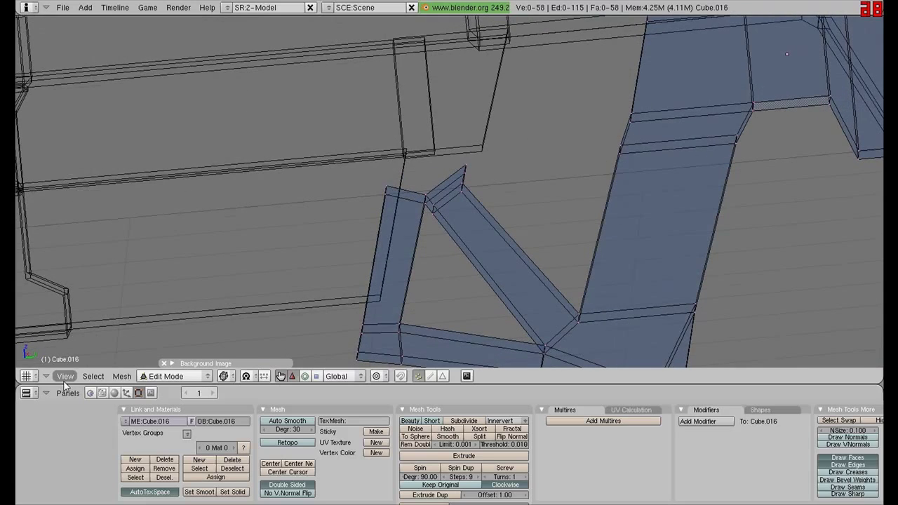
pyautogui.press('KP_1')
# Extrude the small face atop the front strut upward toward the receiver.
pyautogui.scroll(2, 449, 189)
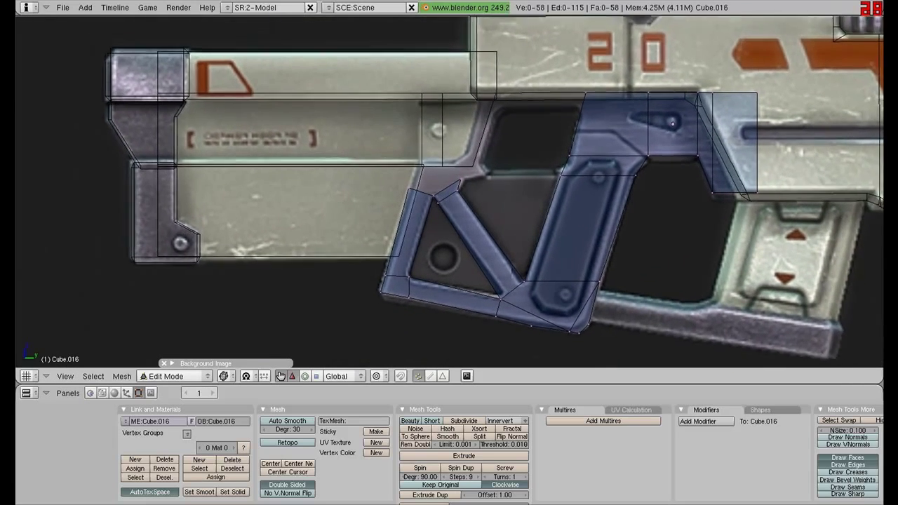
pyautogui.scroll(1, 449, 190)
pyautogui.scroll(1, 449, 190)
pyautogui.scroll(1, 449, 189)
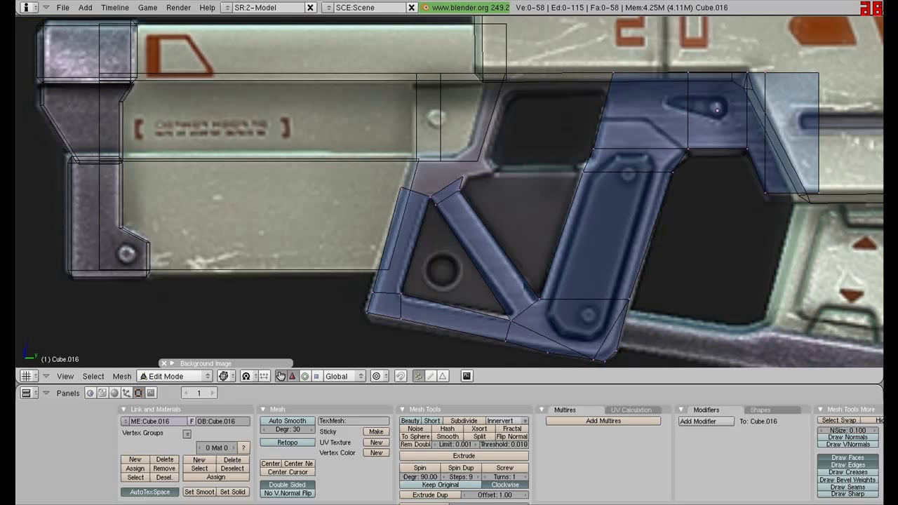
pyautogui.rightClick(421, 190)
pyautogui.press('e')
pyautogui.click(419, 153)
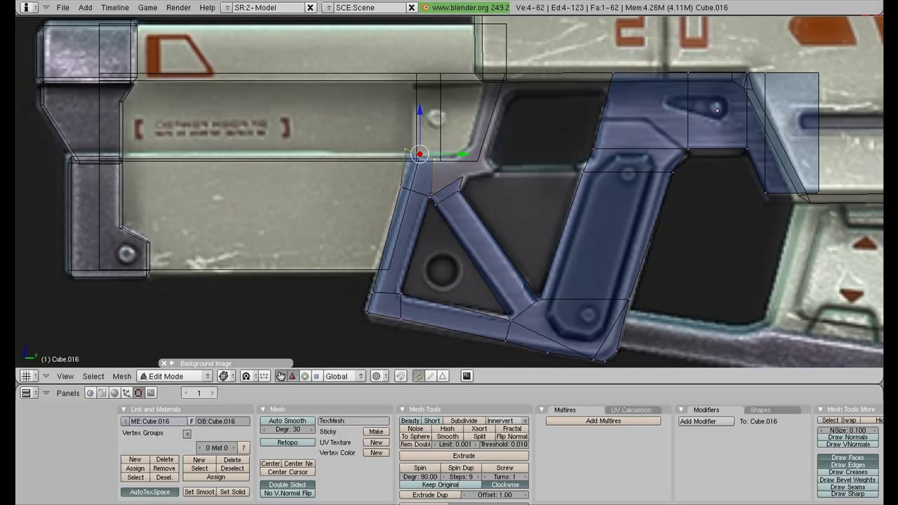
pyautogui.press('a')
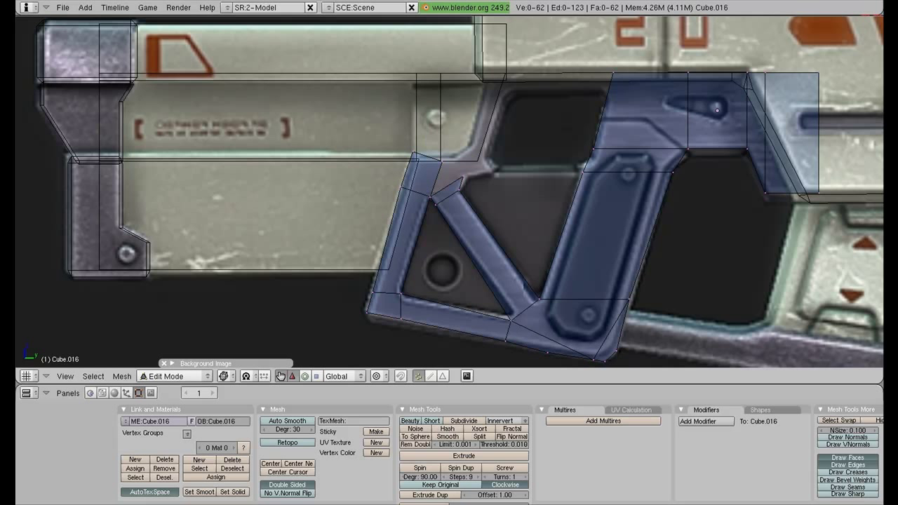
# Reposition the junction edges where the trigger guard struts meet.
pyautogui.rightClick(459, 181)
pyautogui.press('g')
pyautogui.press('Escape')
pyautogui.press('a')
pyautogui.rightClick(438, 156)
pyautogui.press('g')
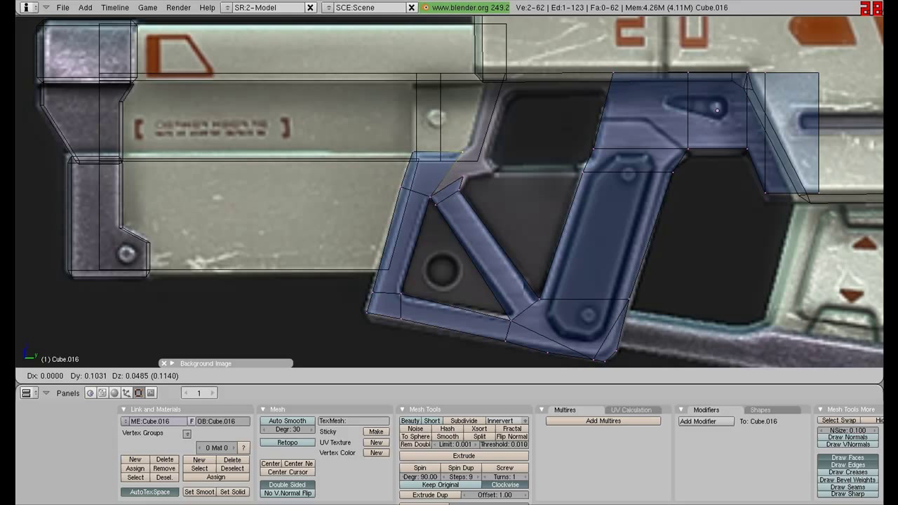
pyautogui.press('Return')
pyautogui.press('a')
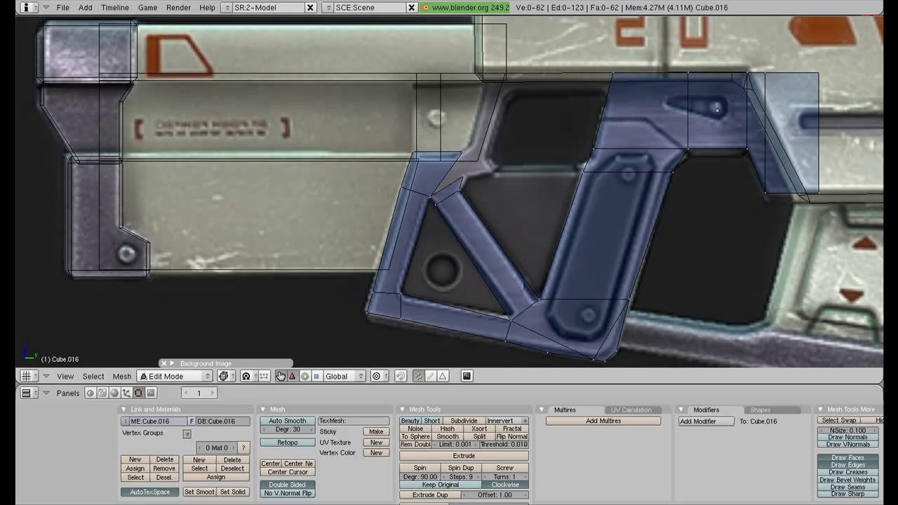
pyautogui.rightClick(443, 171)
# Move the selected junction edge into its new position.
pyautogui.press('g')
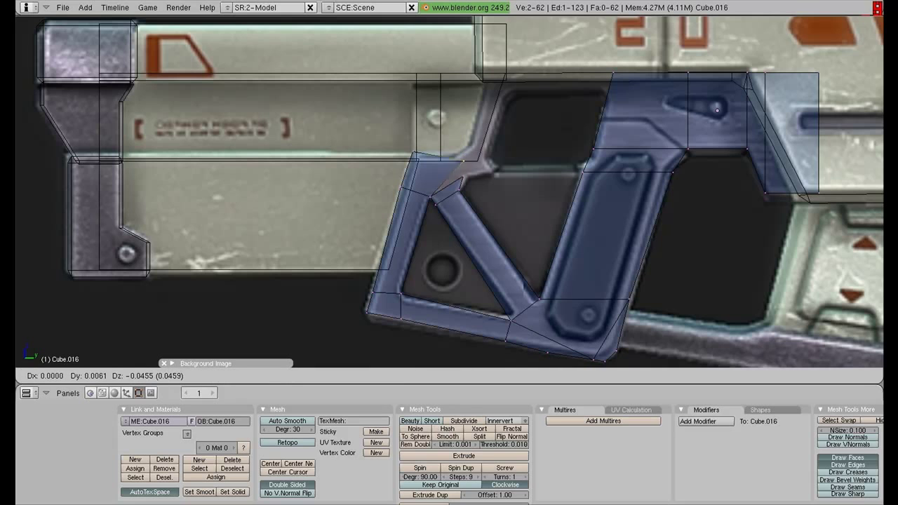
pyautogui.press('Return')
pyautogui.press('a')
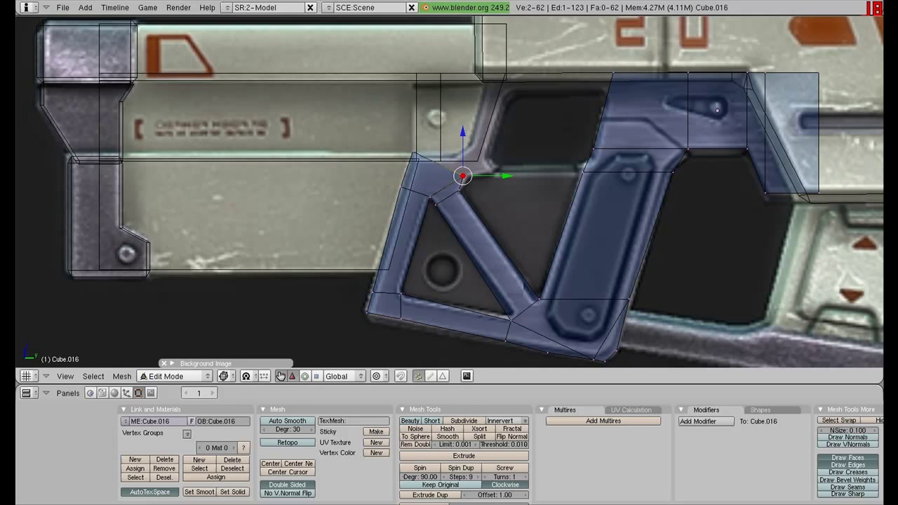
# Merge the overlapping junction vertices and the doubled top corner vertices with Alt+M.
pyautogui.scroll(3, 450, 192)
pyautogui.scroll(2, 449, 192)
pyautogui.press('KP_8')
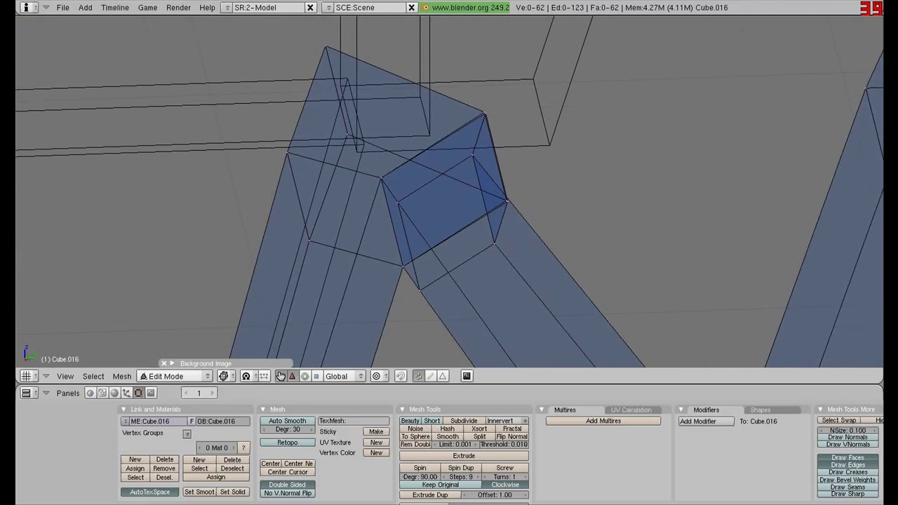
pyautogui.scroll(3, 551, 207)
pyautogui.rightClick(551, 207)
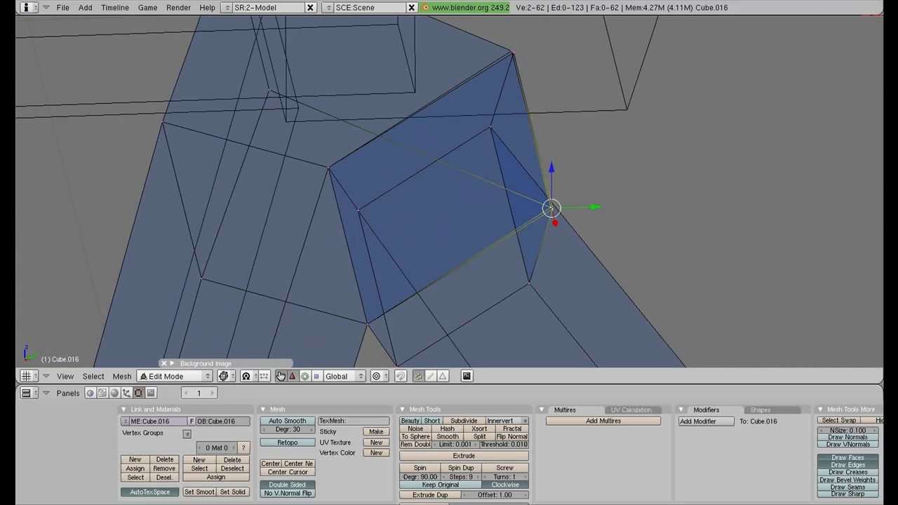
pyautogui.hotkey('alt', 'm')
pyautogui.press('Return')
pyautogui.rightClick(513, 52)
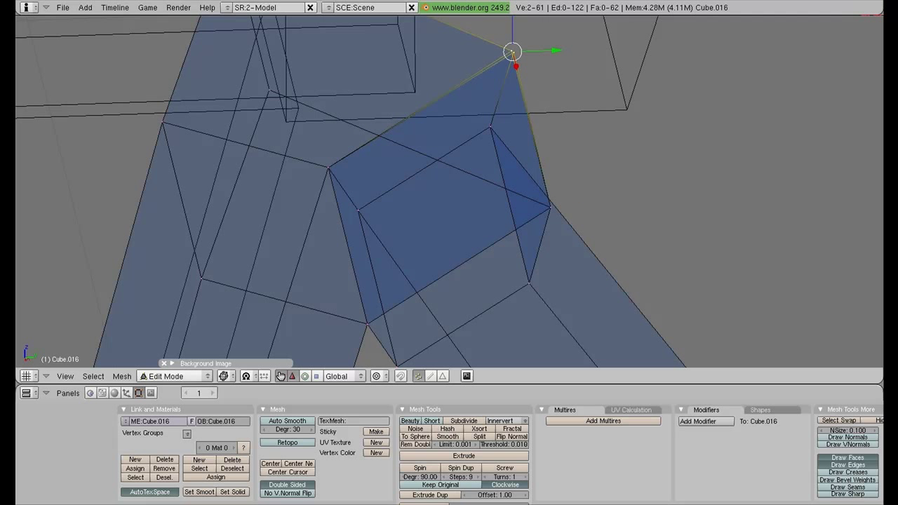
pyautogui.hotkey('alt', 'm')
pyautogui.press('Return')
pyautogui.scroll(-4, 449, 189)
pyautogui.scroll(-1, 449, 190)
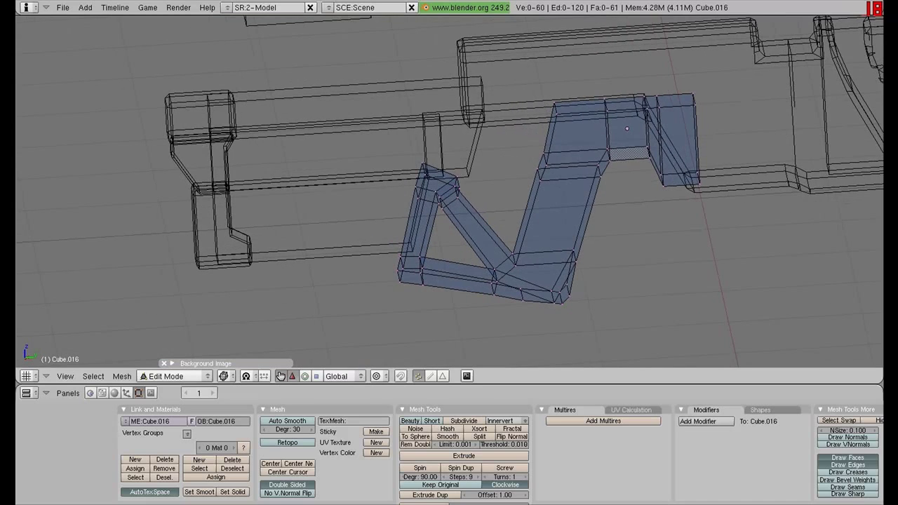
# In side view, nudge the junction vertex right and lower the two selected vertices.
pyautogui.press('KP_1')
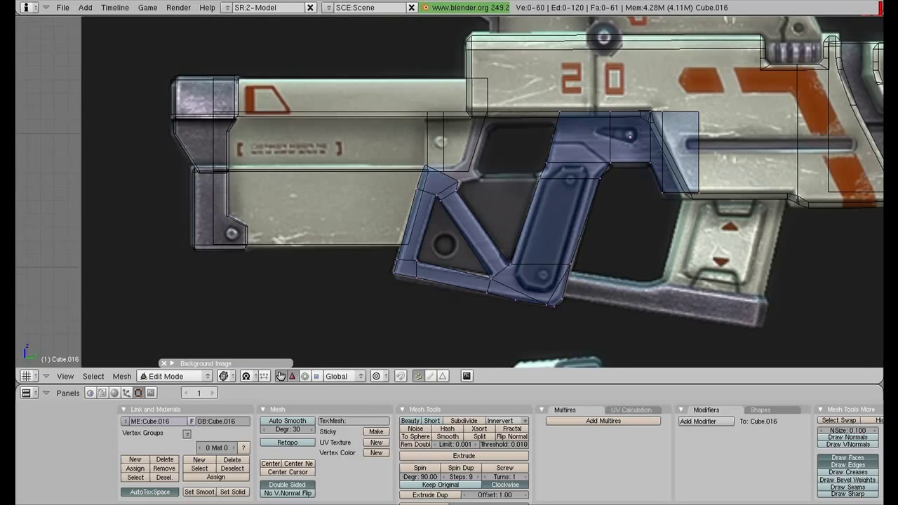
pyautogui.scroll(4, 449, 189)
pyautogui.rightClick(469, 168)
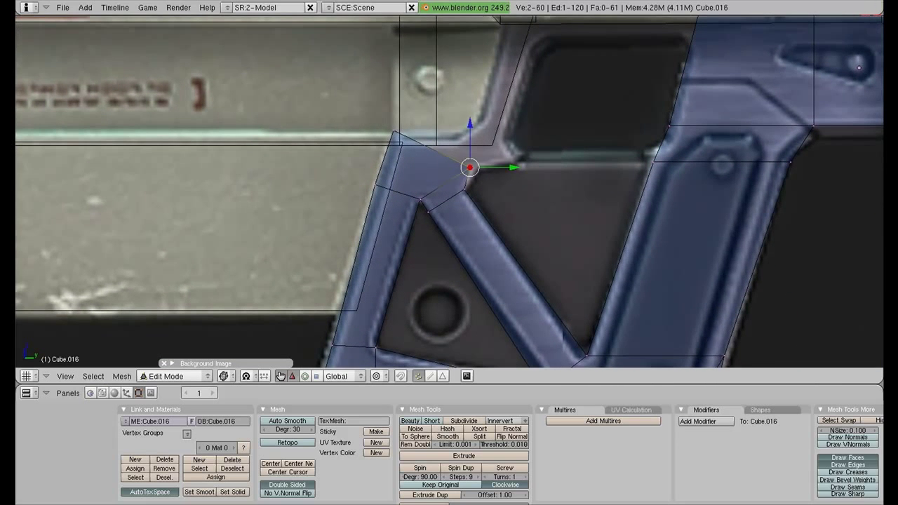
pyautogui.moveTo(495, 168); pyautogui.dragTo(501, 168)
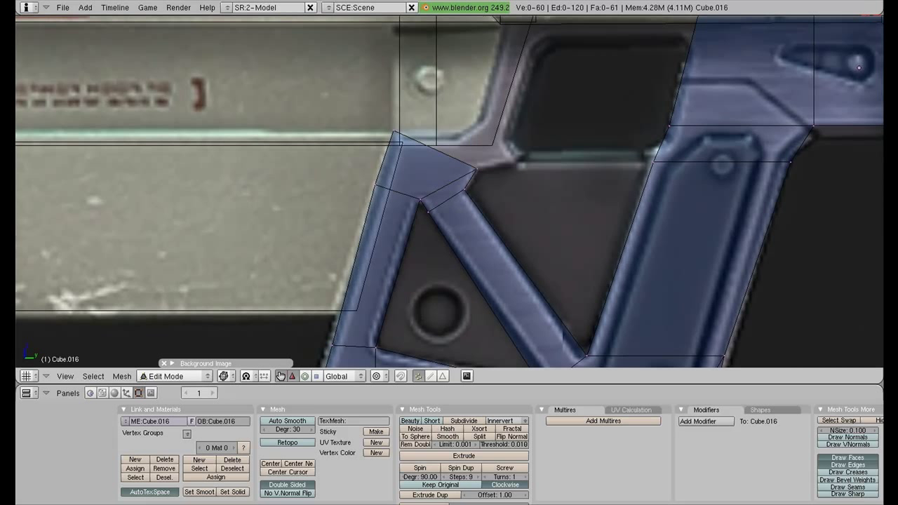
pyautogui.press('g')
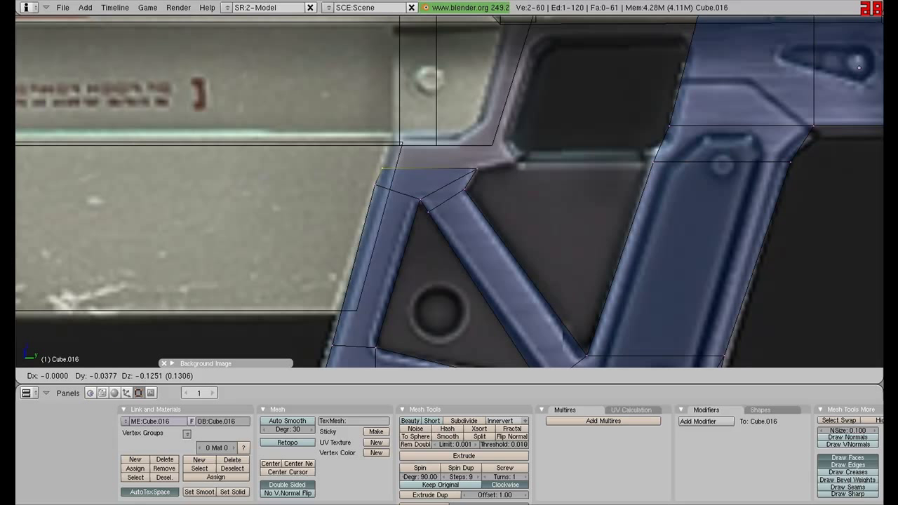
pyautogui.press('Return')
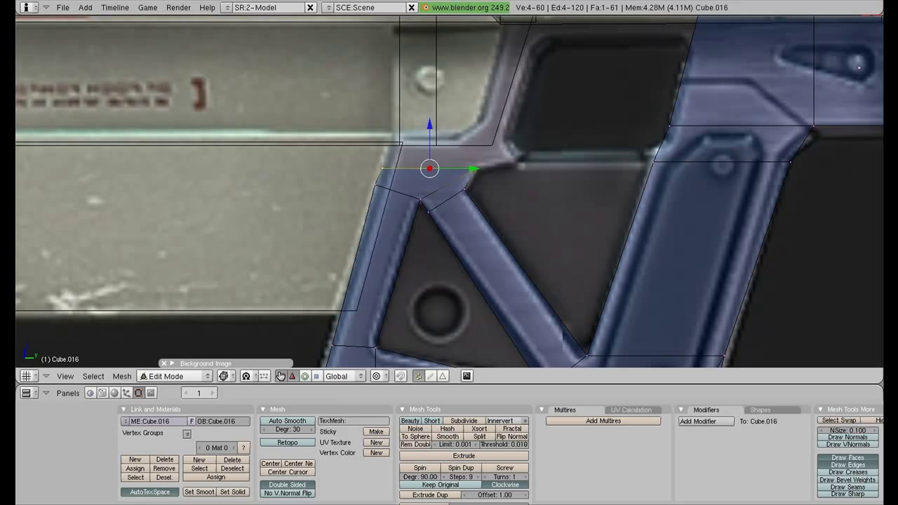
# Extrude the top edge upward into a face.
pyautogui.press('e')
pyautogui.press('Return')
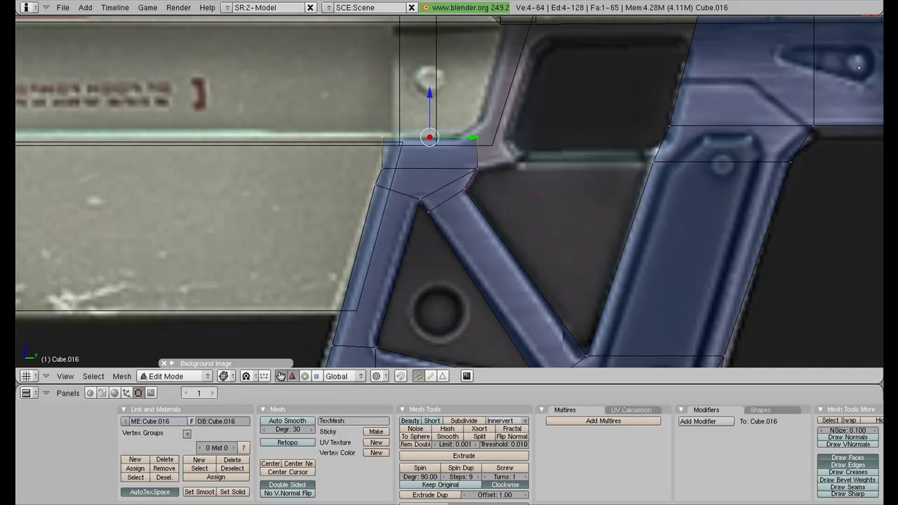
pyautogui.press('a')
pyautogui.hotkey('ctrl', 'z')
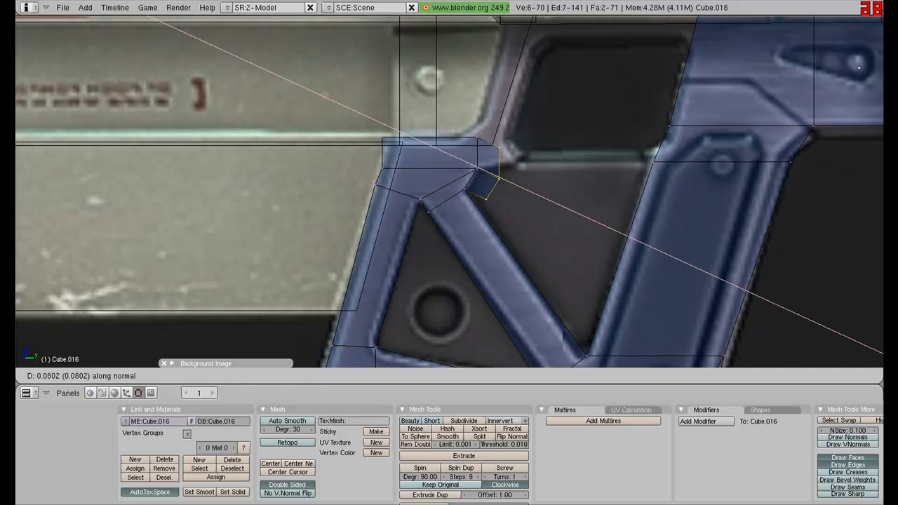
pyautogui.press('a')
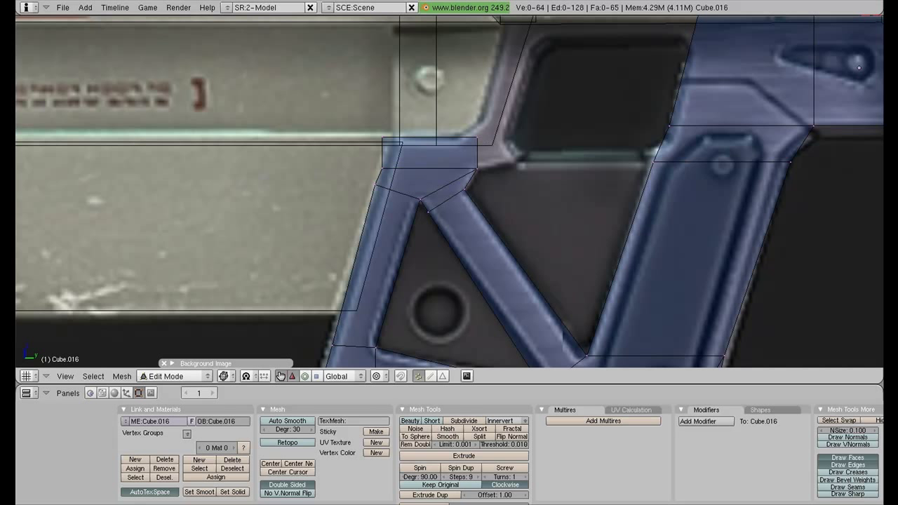
# Extrude the ledge's end face outward and angle it down about 15 degrees.
pyautogui.rightClick(477, 151)
pyautogui.press('e')
pyautogui.press('Return')
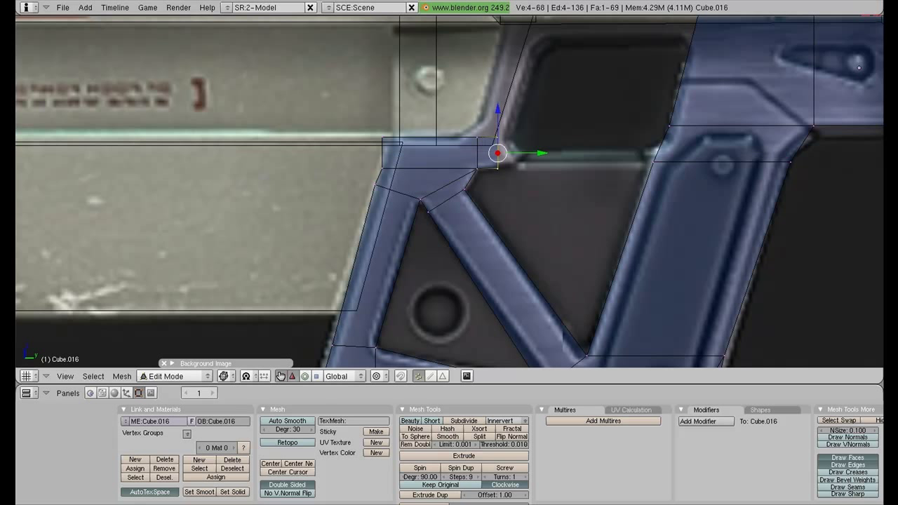
pyautogui.press('r')
pyautogui.press('Return')
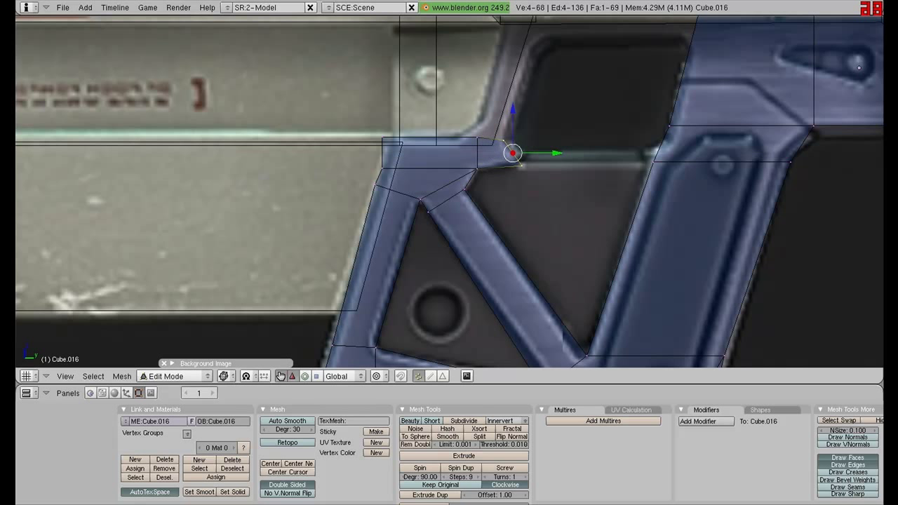
# Squeeze the end toward a point along X and lower the tip slightly.
pyautogui.press('s')
pyautogui.press('Escape')
pyautogui.press('s')
pyautogui.press('x')
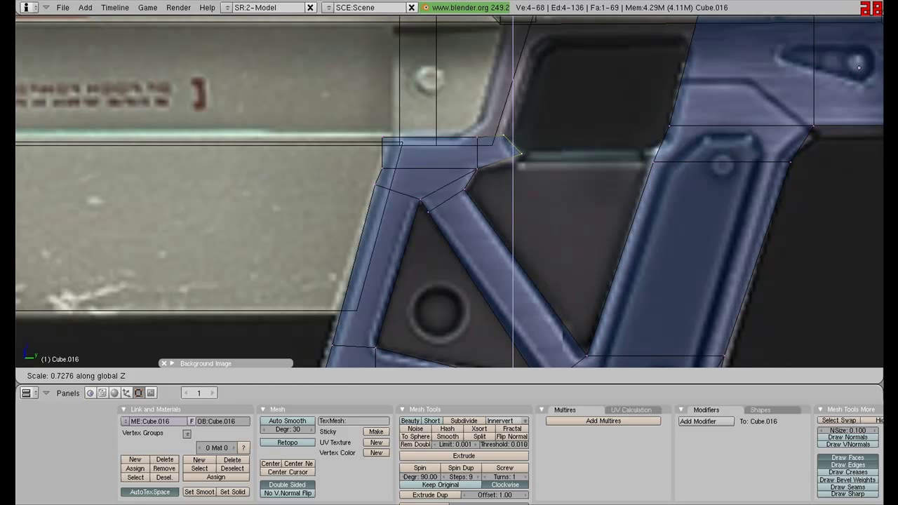
pyautogui.press('Return')
pyautogui.press('g')
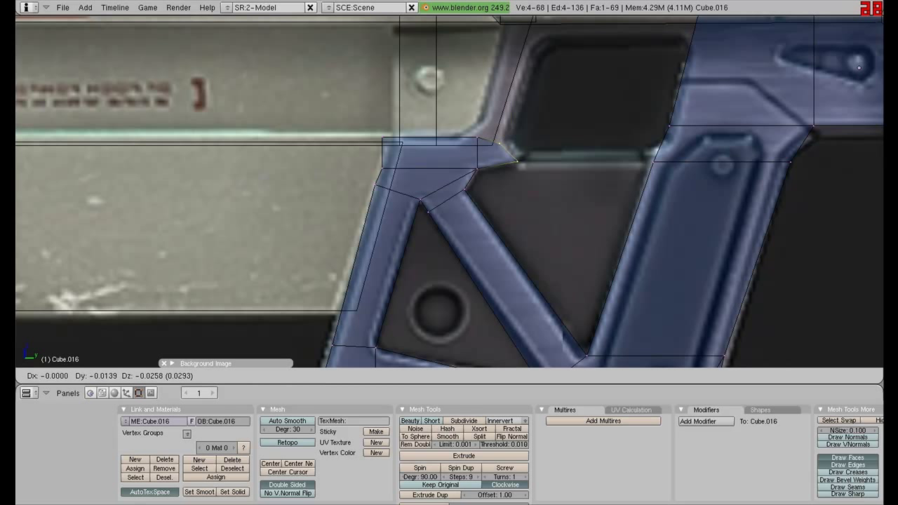
pyautogui.press('Return')
pyautogui.press('a')
# Shift the ledge's top vertex left and extrude the small top face.
pyautogui.rightClick(477, 139)
pyautogui.press('g')
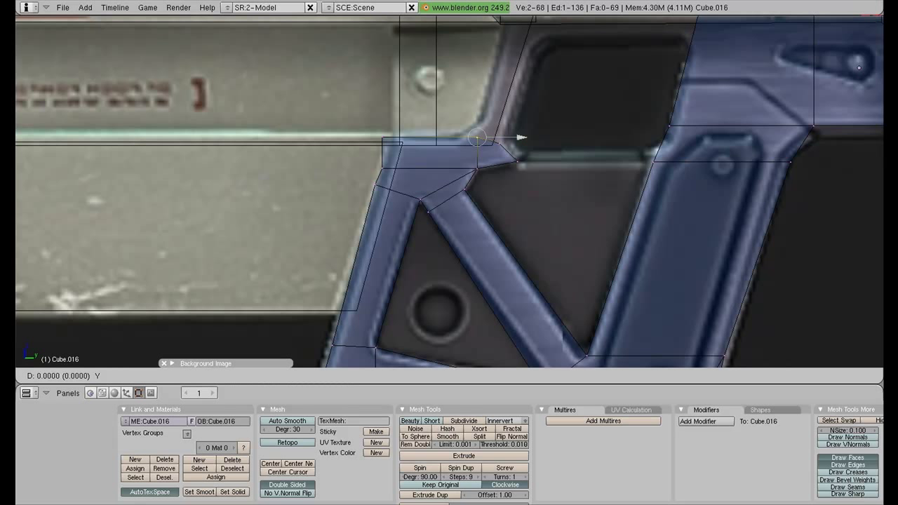
pyautogui.press('Return')
pyautogui.press('a')
pyautogui.rightClick(480, 140)
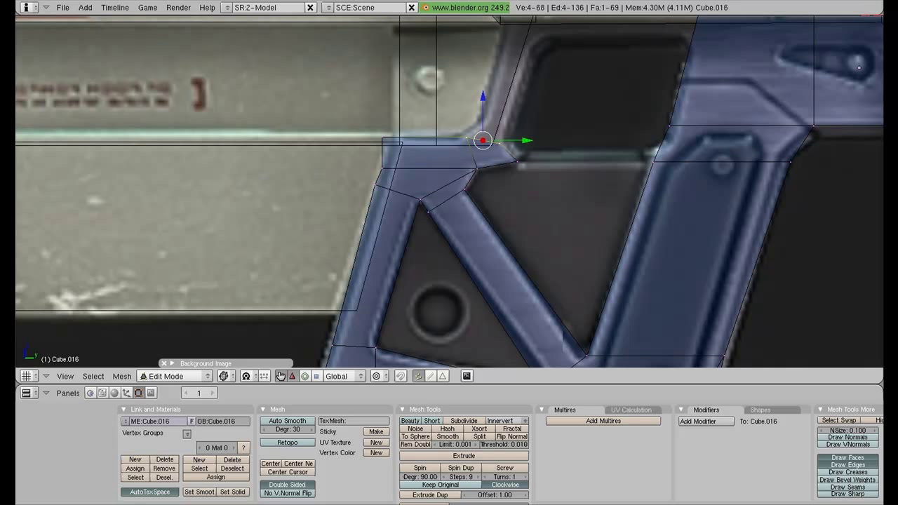
pyautogui.press('e')
pyautogui.press('Return')
pyautogui.press('Return')
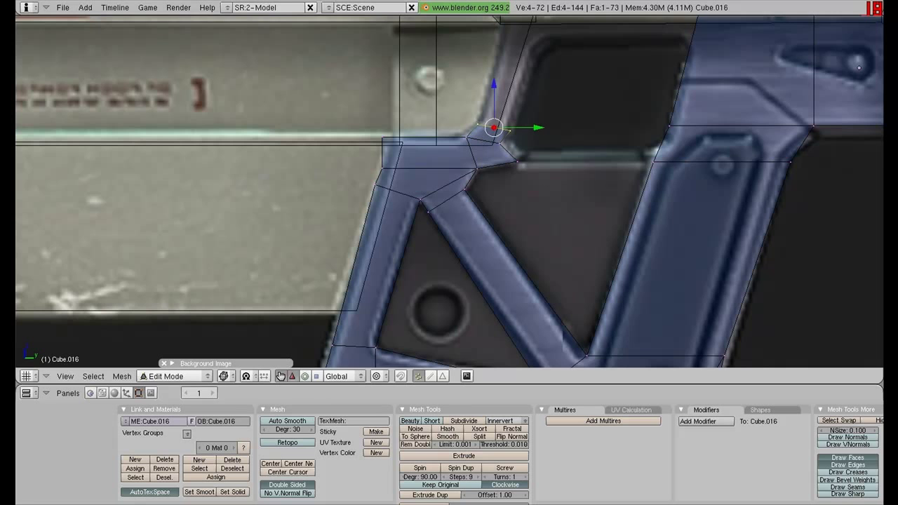
pyautogui.keyDown('shift'); pyautogui.moveTo(449, 183); pyautogui.dragTo(407, 317, button='middle'); pyautogui.keyUp('shift')
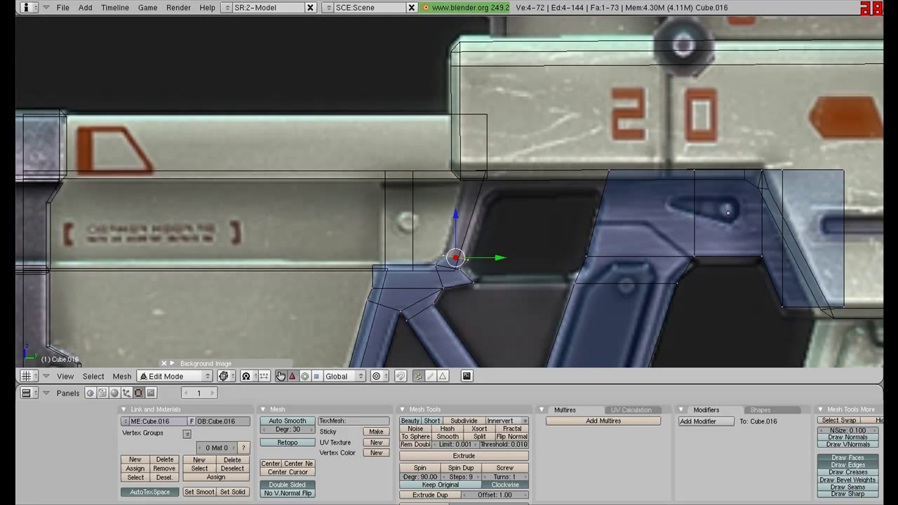
# Extrude the end face up toward the receiver and extend its top edge further.
pyautogui.press('e')
pyautogui.press('Return')
pyautogui.press('g')
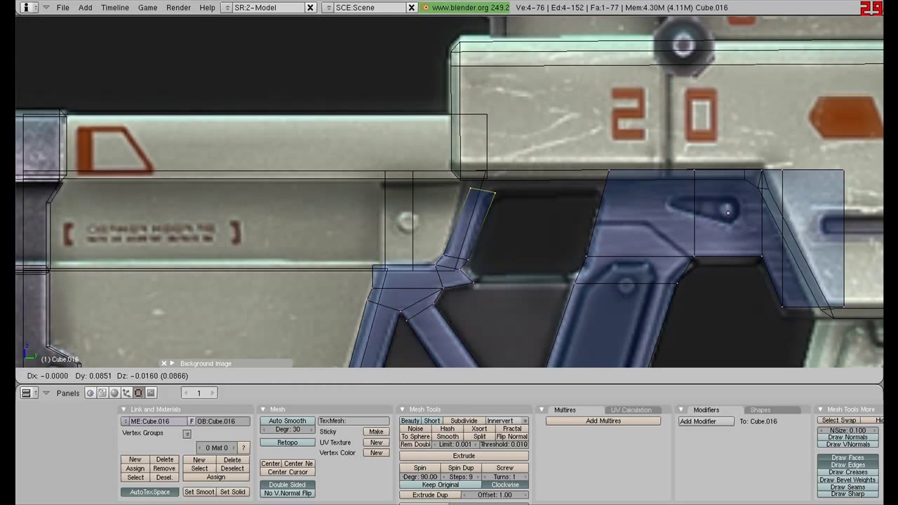
pyautogui.press('Return')
pyautogui.press('e')
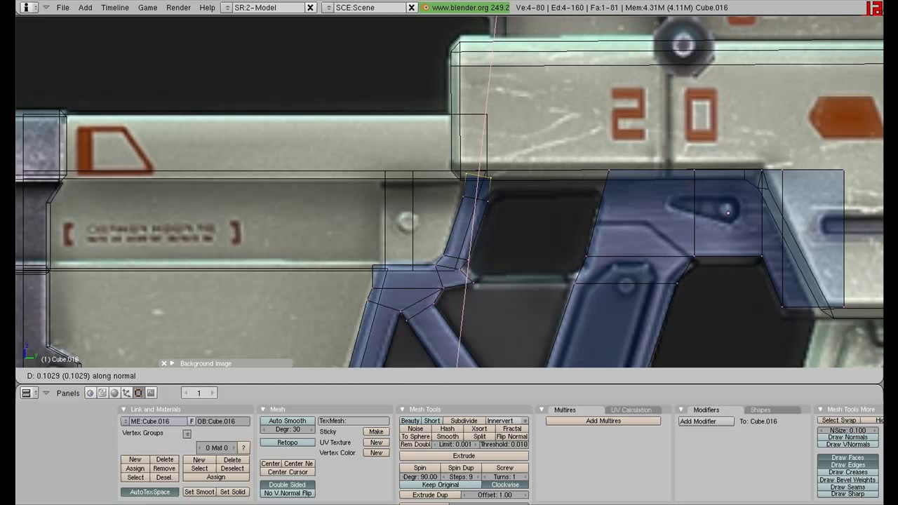
pyautogui.press('Return')
pyautogui.press('a')
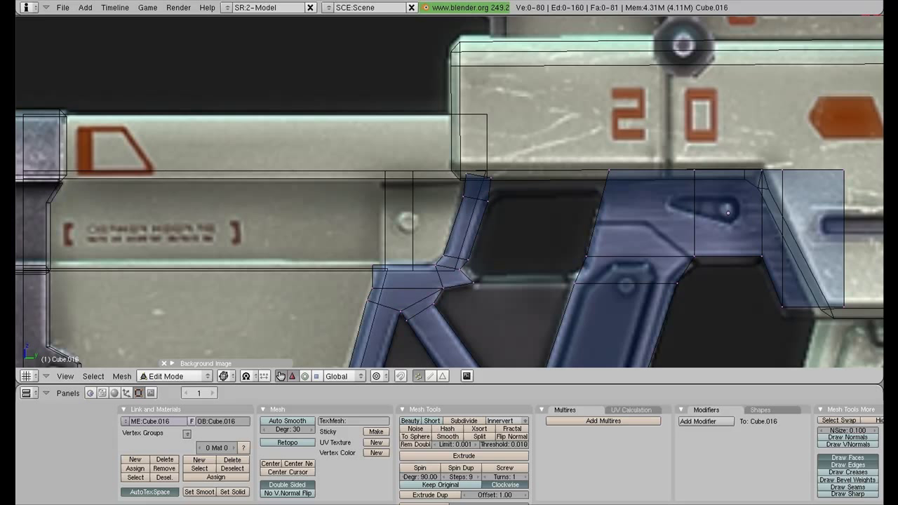
# Extrude a new edge and raise it and the selected vertices along Z.
pyautogui.press('e')
pyautogui.press('Escape')
pyautogui.press('g')
pyautogui.press('z')
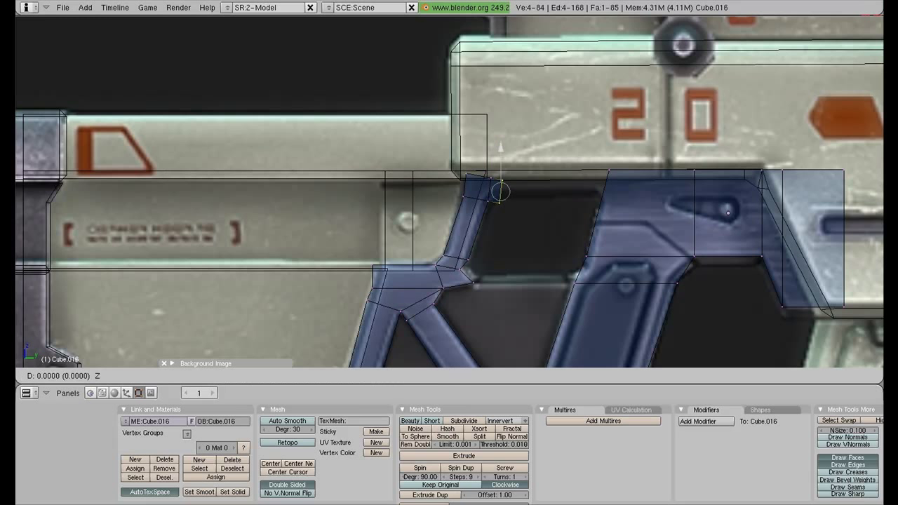
pyautogui.press('Return')
pyautogui.press('g')
pyautogui.press('z')
pyautogui.press('Return')
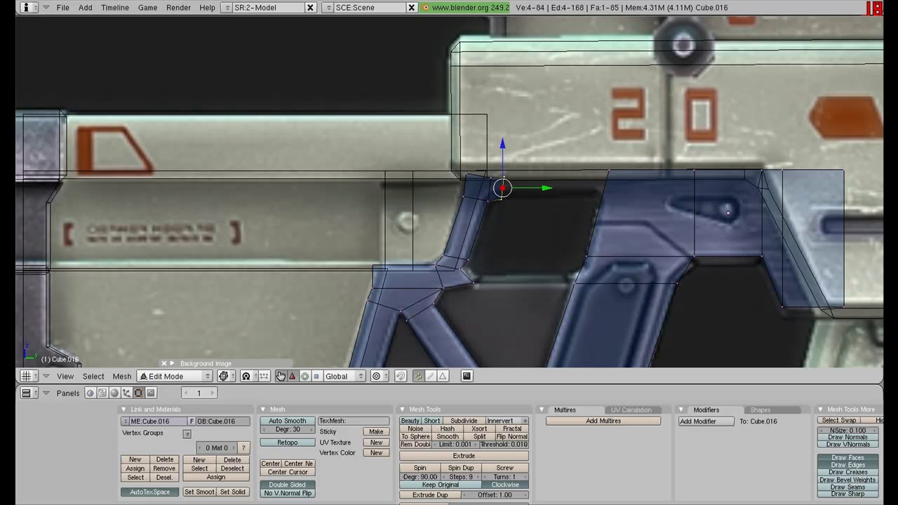
pyautogui.press('a')
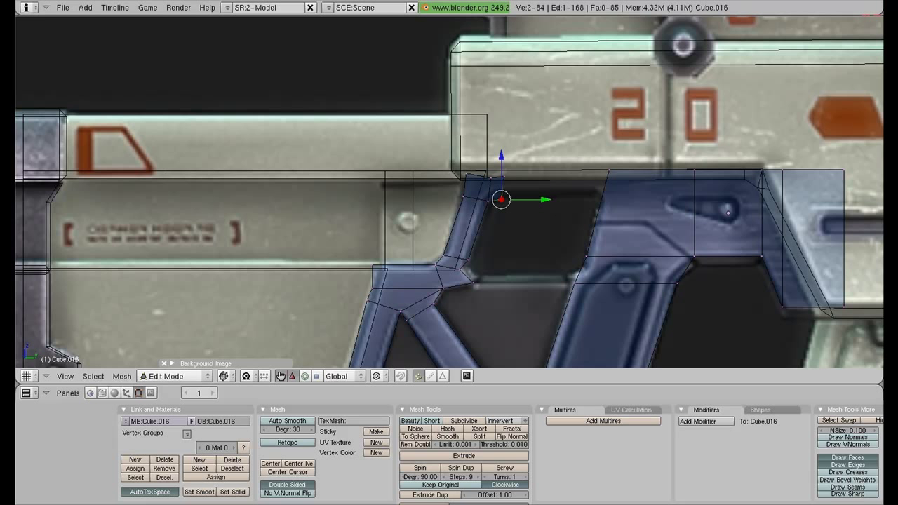
pyautogui.press('g')
pyautogui.press('z')
pyautogui.press('Return')
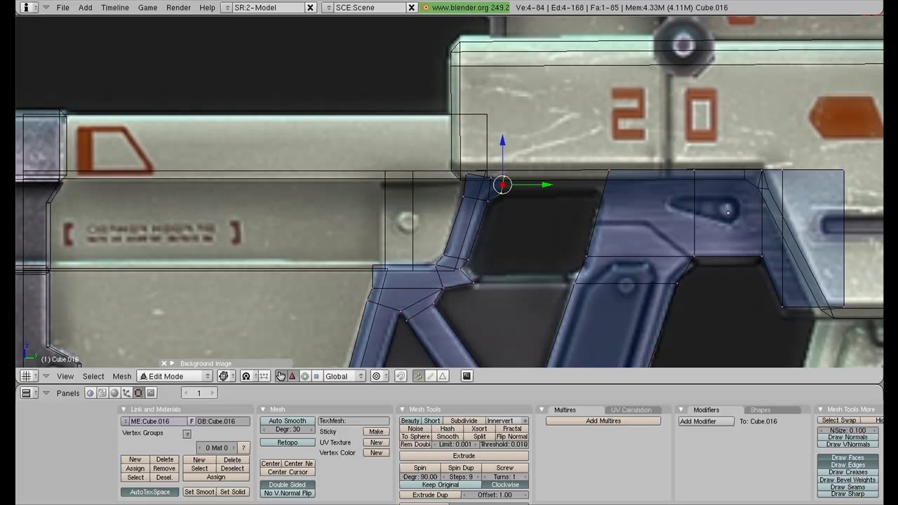
# Extrude the top bar over the grip and raise its new corner vertically.
pyautogui.press('e')
pyautogui.press('Return')
pyautogui.press('g')
pyautogui.press('z')
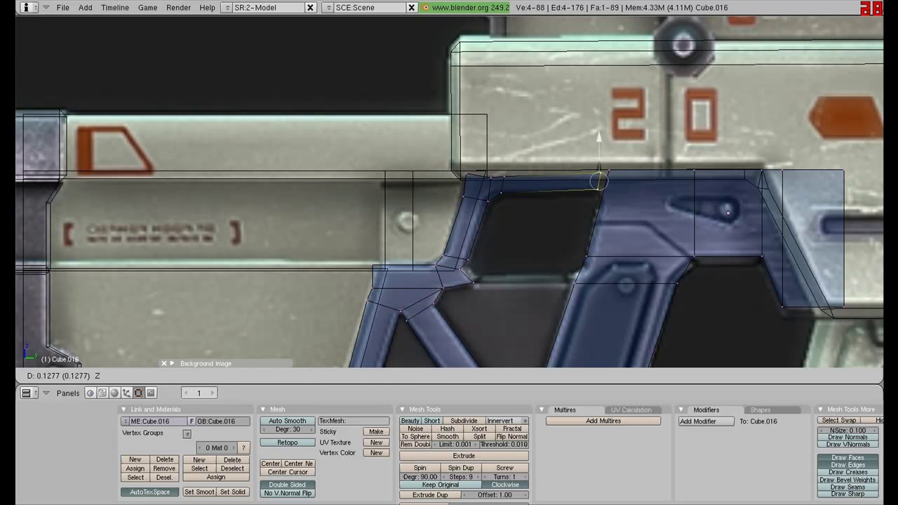
pyautogui.press('Return')
# Merge the guard's top-bar corner vertices into single vertices with Alt+M.
pyautogui.scroll(5, 598, 184)
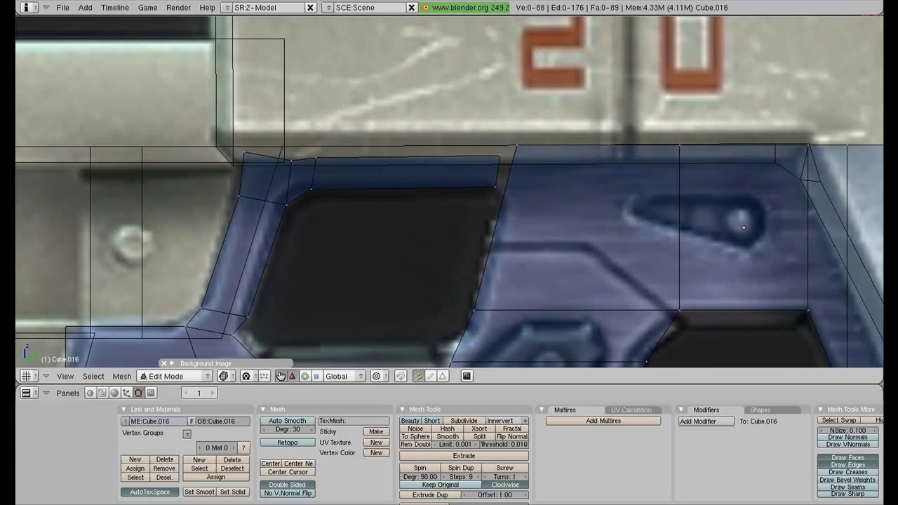
pyautogui.moveTo(449, 211); pyautogui.dragTo(491, 196, button='middle')
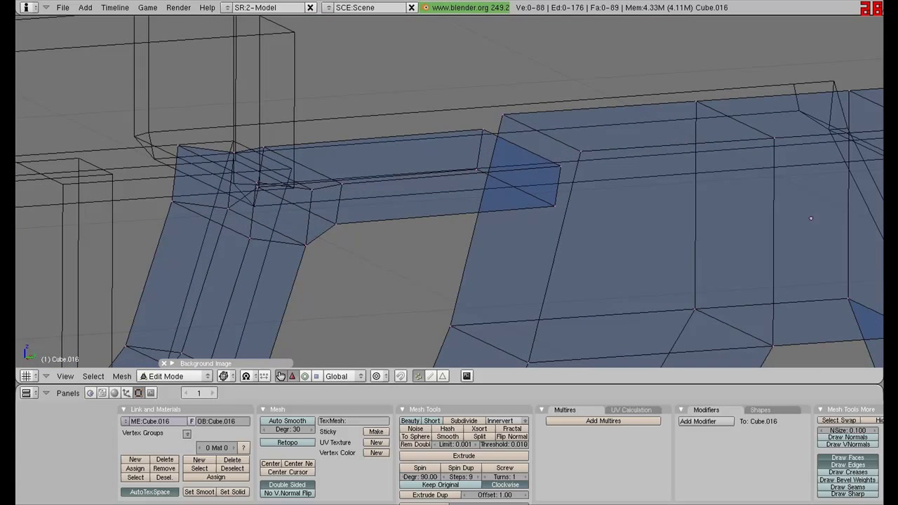
pyautogui.hotkey('alt', 'm')
pyautogui.press('Return')
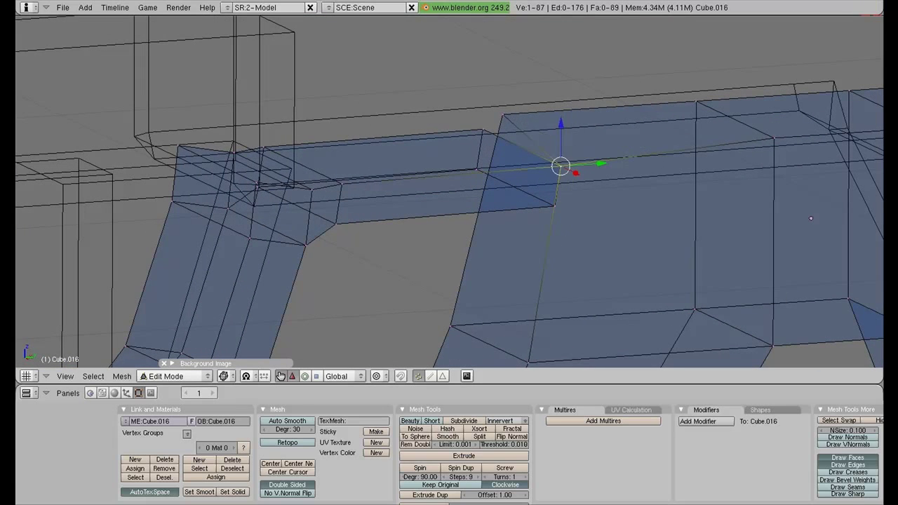
pyautogui.keyDown('ctrl'); pyautogui.click(579, 152); pyautogui.keyUp('ctrl')
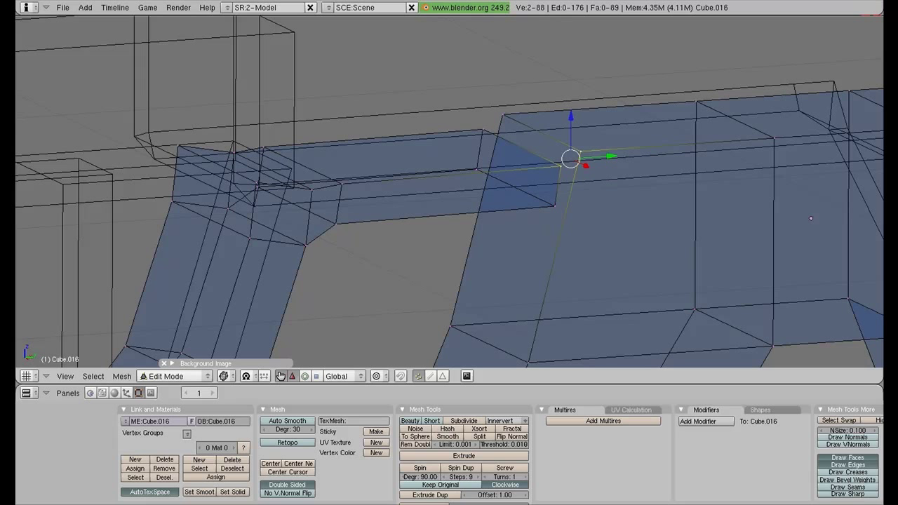
pyautogui.hotkey('alt', 'm')
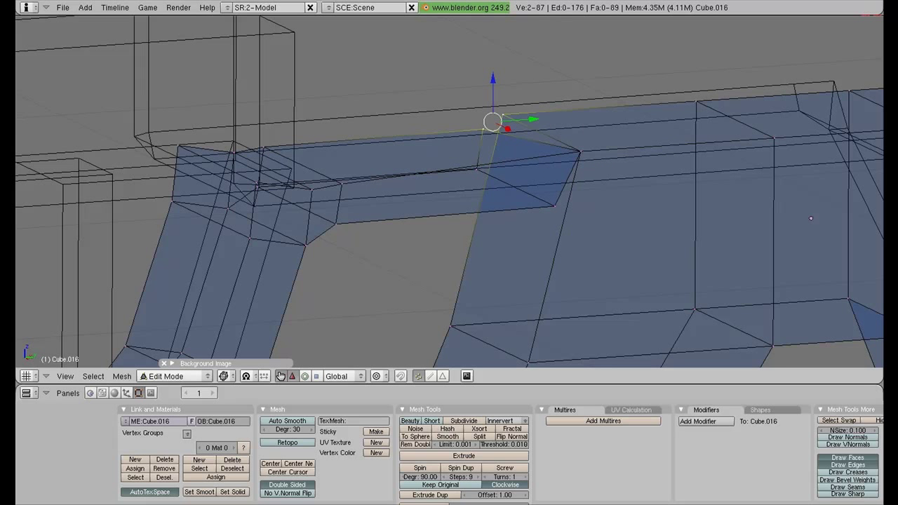
pyautogui.scroll(-3, 810, 218)
pyautogui.moveTo(810, 218); pyautogui.dragTo(618, 190, button='middle')
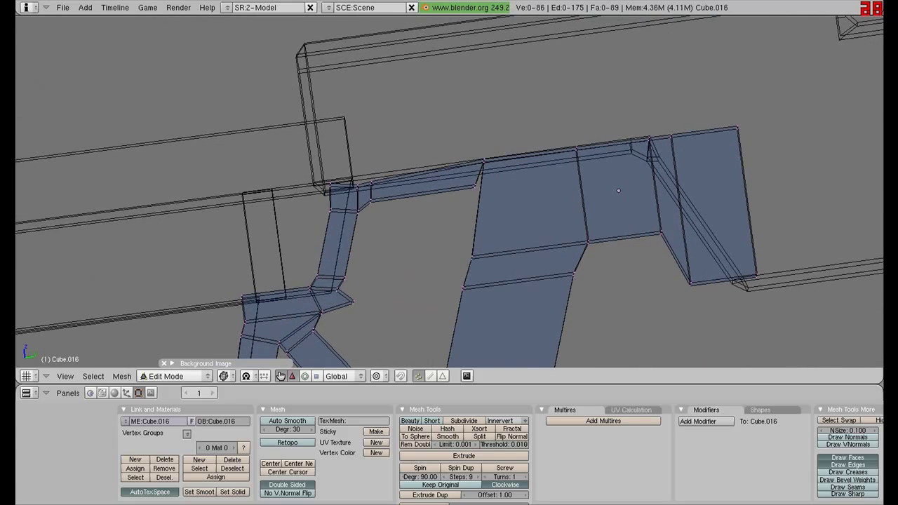
# Add a Ctrl+R edge loop cut through the grip.
pyautogui.hotkey('ctrl', 'r')
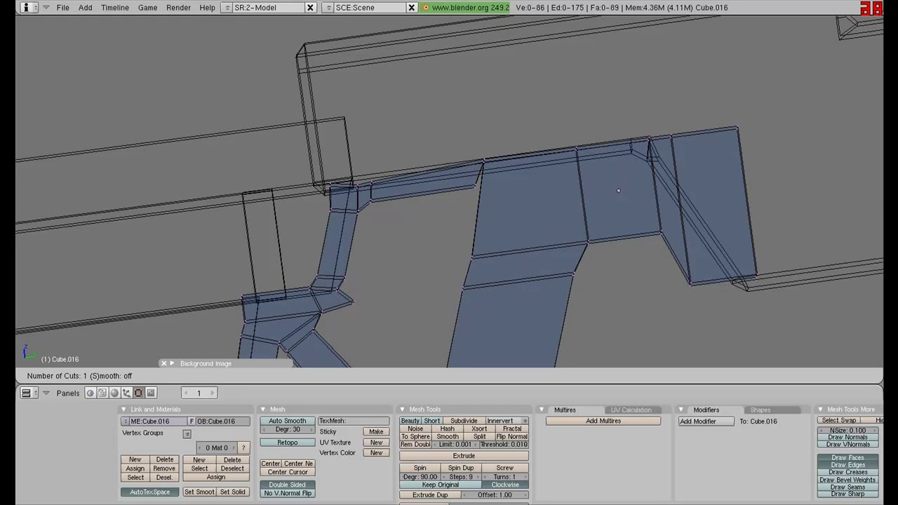
pyautogui.click(618, 190)
pyautogui.click(625, 176)
pyautogui.moveTo(625, 176); pyautogui.dragTo(757, 194, button='middle')
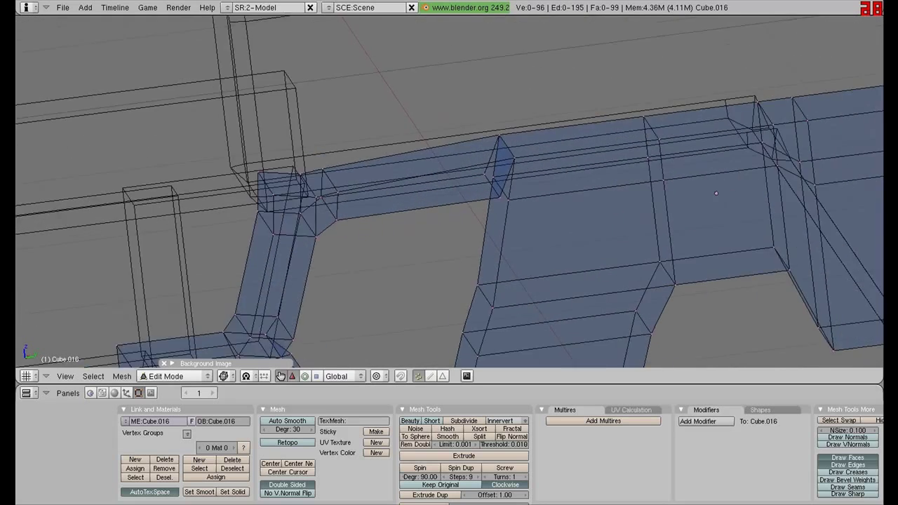
# Merge the stray grip-top vertex into the corner, then return to Object Mode in solid shading.
pyautogui.rightClick(515, 201)
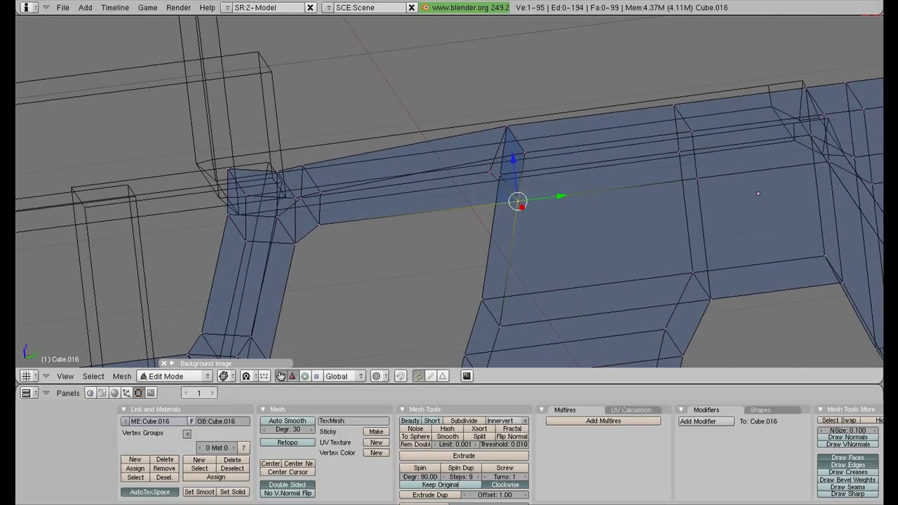
pyautogui.hotkey('alt', 'm')
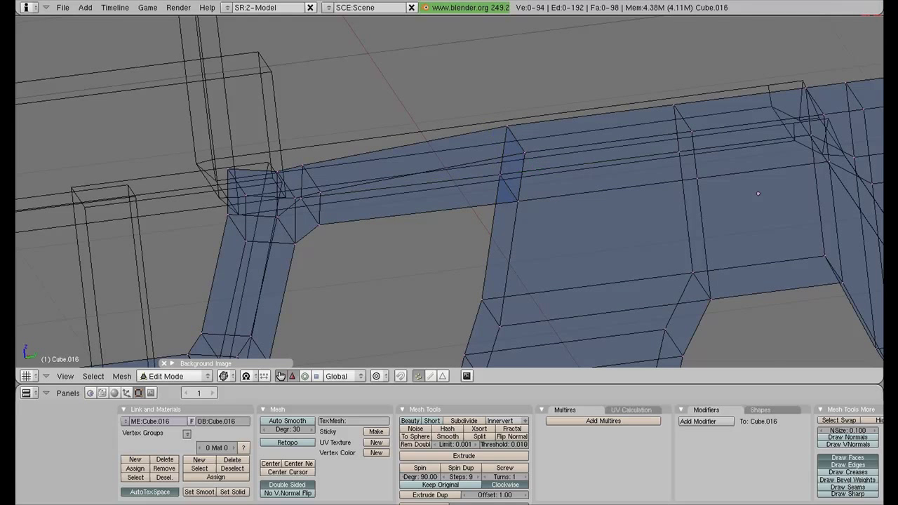
pyautogui.moveTo(758, 194); pyautogui.dragTo(472, 228, button='middle')
pyautogui.press('Tab')
pyautogui.press('z')
pyautogui.scroll(3, 421, 184)
# Rescale the grip and trigger guard piece's width along X.
pyautogui.scroll(-4, 421, 185)
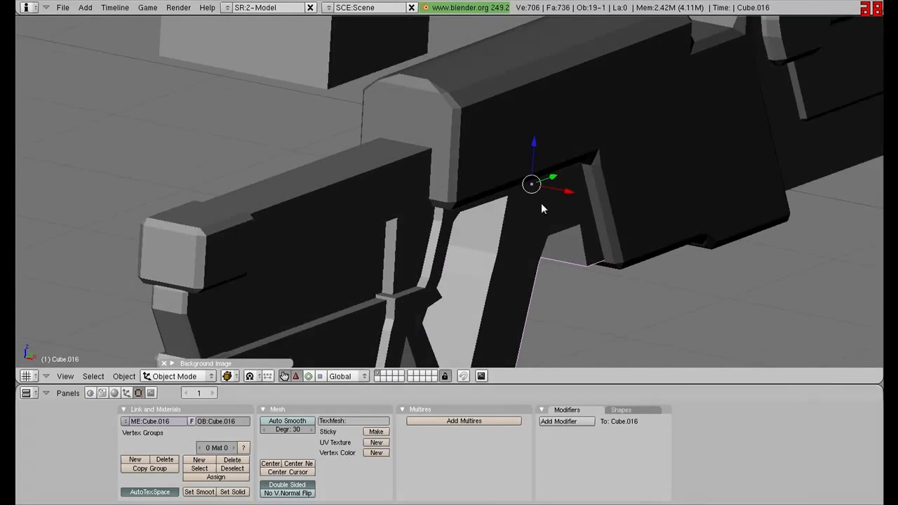
pyautogui.press('s')
pyautogui.press('x')
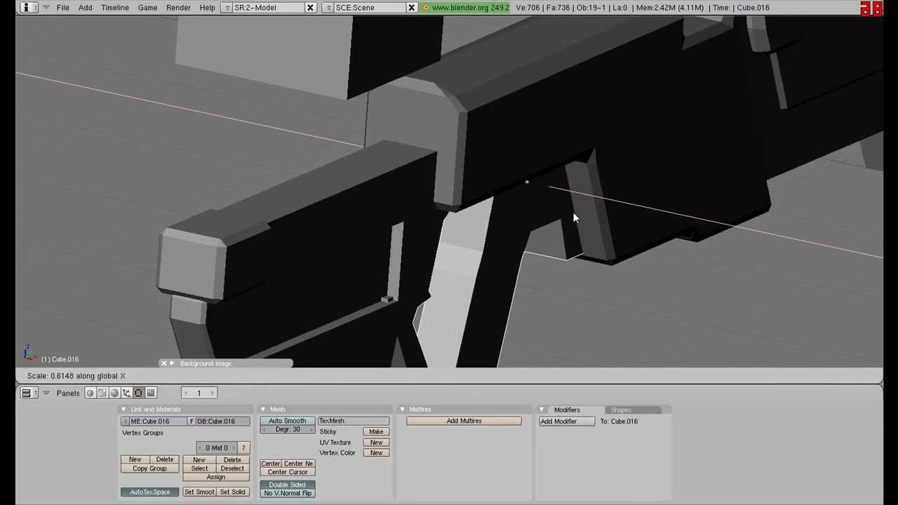
pyautogui.click(536, 216)
pyautogui.scroll(-3, 537, 217)
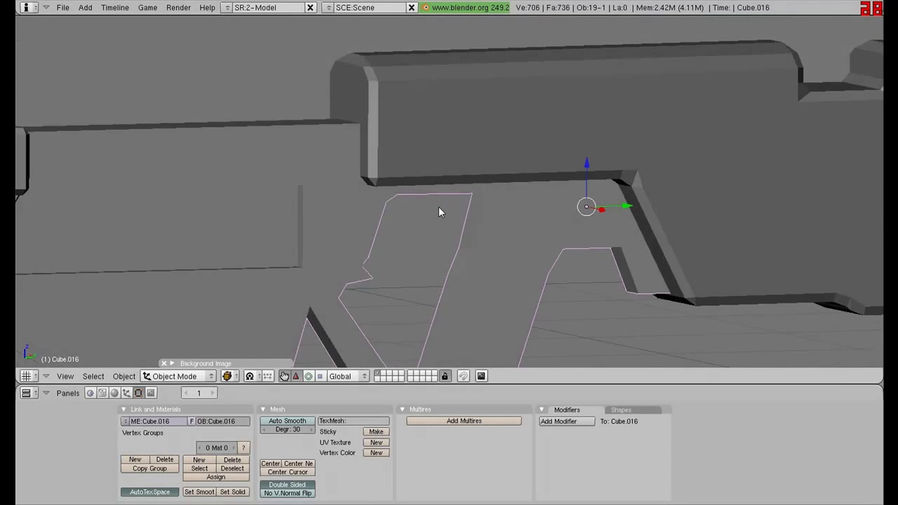
pyautogui.scroll(-3, 439, 209)
pyautogui.moveTo(526, 151); pyautogui.dragTo(604, 145, button='middle')
pyautogui.press('s')
pyautogui.press('x')
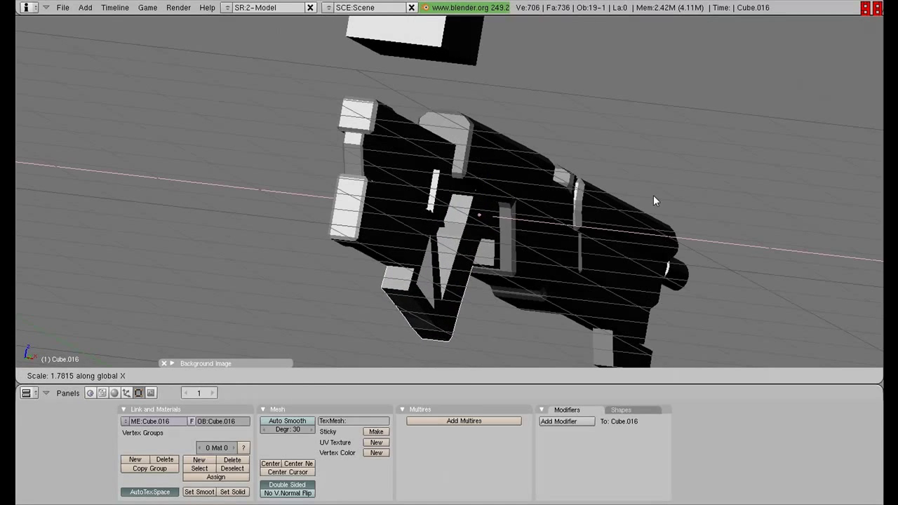
pyautogui.click(653, 195)
# Try scaling the dark side panel along X, then cancel.
pyautogui.scroll(2, 653, 195)
pyautogui.scroll(2, 491, 246)
pyautogui.scroll(2, 451, 293)
pyautogui.rightClick(377, 279)
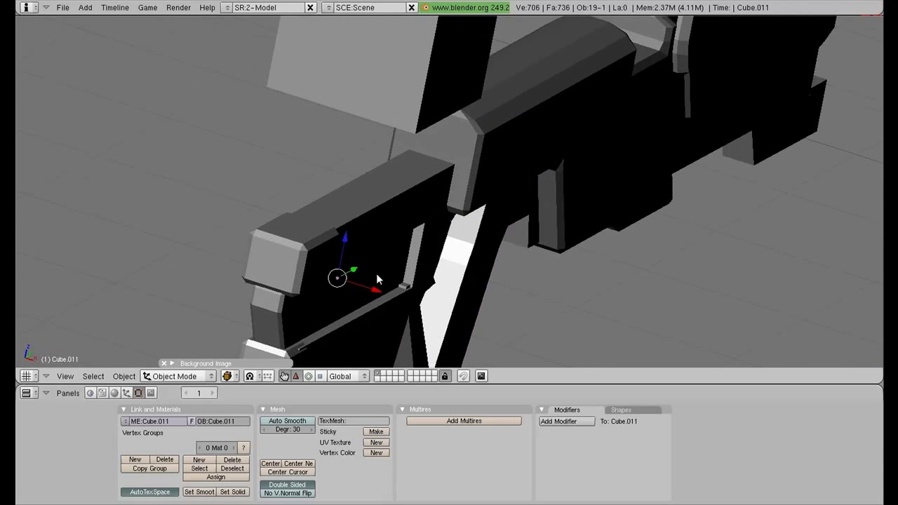
pyautogui.press('s')
pyautogui.press('x')
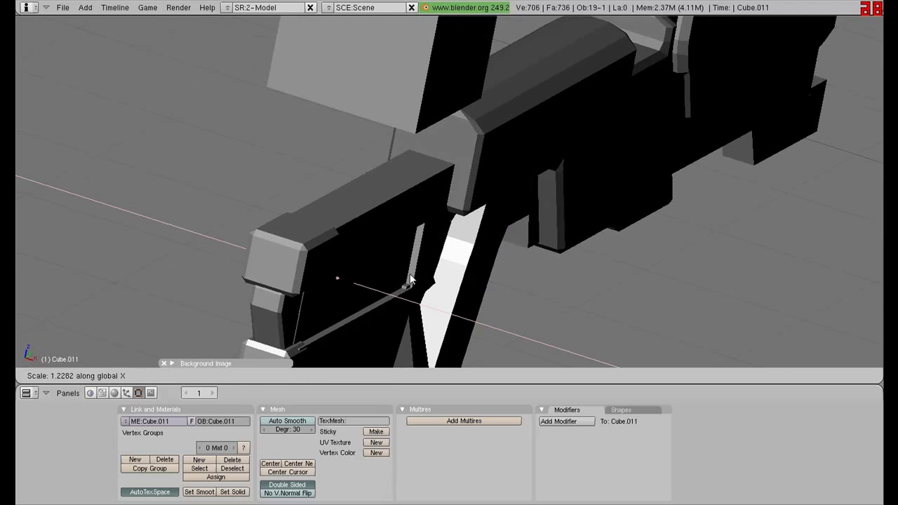
pyautogui.press('Escape')
# Select the grip and trigger guard piece and toggle Edit Mode on and off.
pyautogui.moveTo(402, 279)
pyautogui.mouseDown(button='middle')
pyautogui.moveTo(426, 203)
pyautogui.moveTo(433, 241)
pyautogui.moveTo(457, 168)
pyautogui.mouseUp(button='middle')
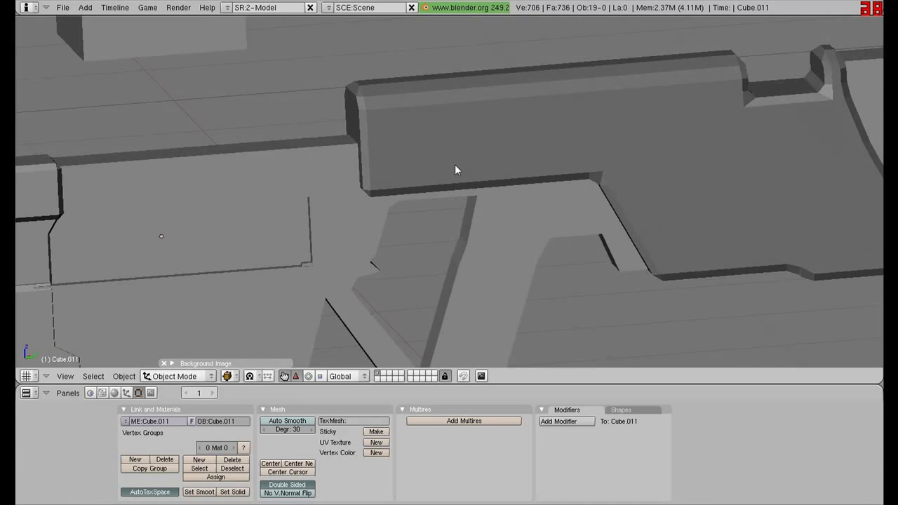
pyautogui.rightClick(357, 319)
pyautogui.press('Tab')
pyautogui.press('a')
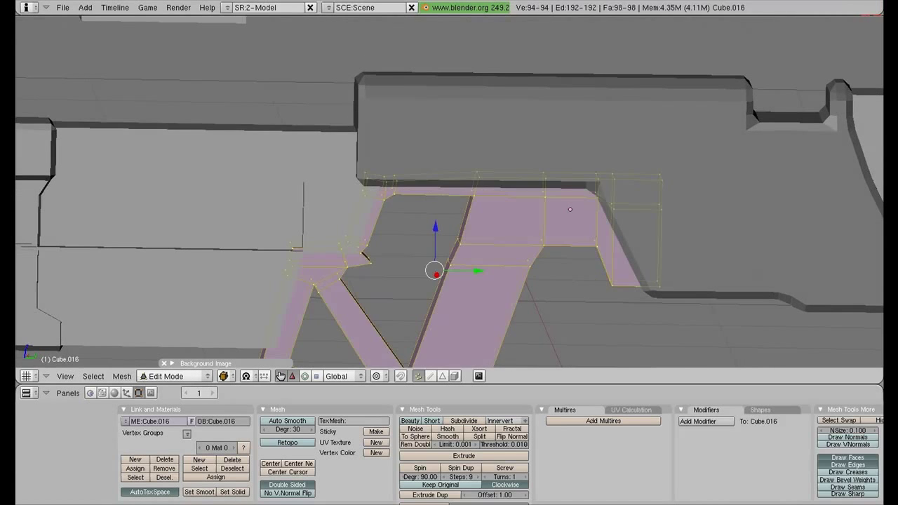
pyautogui.press('a')
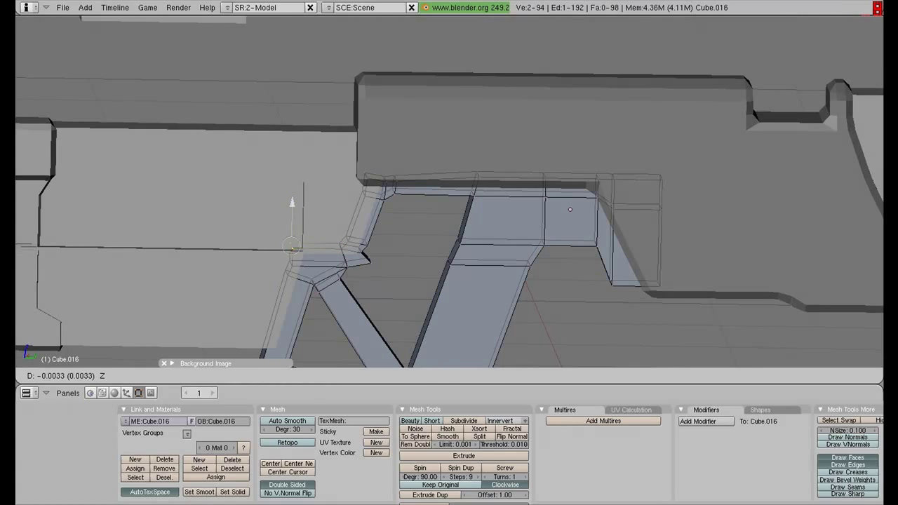
pyautogui.press('z')
pyautogui.press('Tab')
# Orbit around the whole gun and reselect the grip and trigger guard piece.
pyautogui.moveTo(421, 267); pyautogui.dragTo(454, 288, button='middle')
pyautogui.press('z')
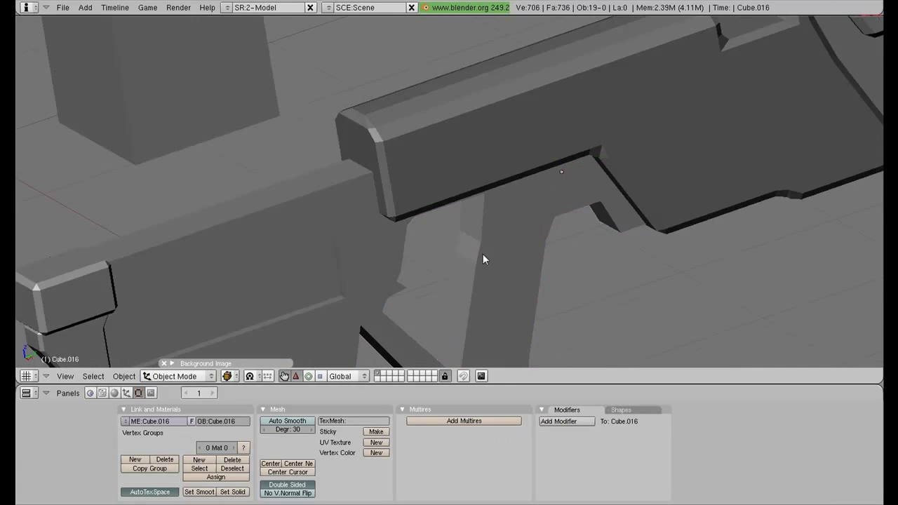
pyautogui.moveTo(483, 253)
pyautogui.mouseDown(button='middle')
pyautogui.moveTo(404, 187)
pyautogui.moveTo(585, 164)
pyautogui.moveTo(438, 271)
pyautogui.moveTo(457, 147)
pyautogui.moveTo(554, 144)
pyautogui.moveTo(459, 335)
pyautogui.moveTo(528, 217)
pyautogui.mouseUp(button='middle')
pyautogui.scroll(5, 526, 211)
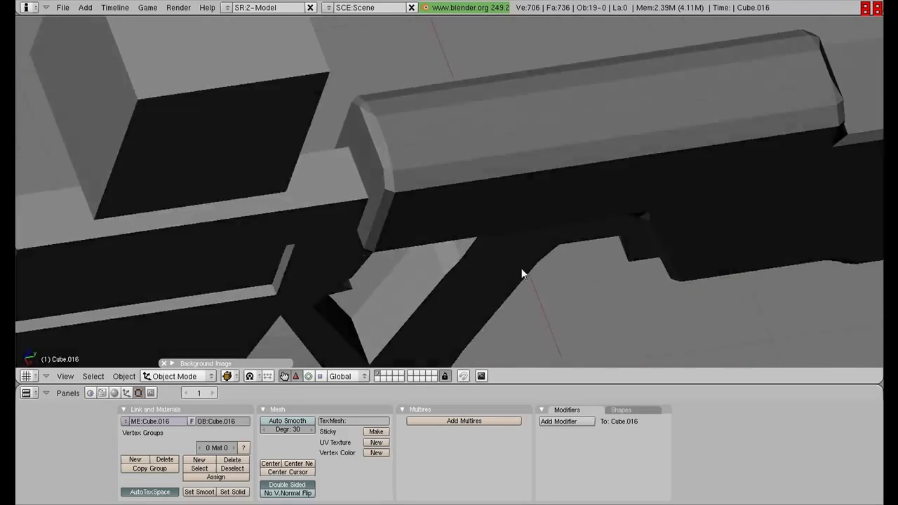
pyautogui.moveTo(522, 268)
pyautogui.mouseDown(button='middle')
pyautogui.moveTo(557, 236)
pyautogui.moveTo(506, 154)
pyautogui.moveTo(579, 132)
pyautogui.moveTo(507, 185)
pyautogui.mouseUp(button='middle')
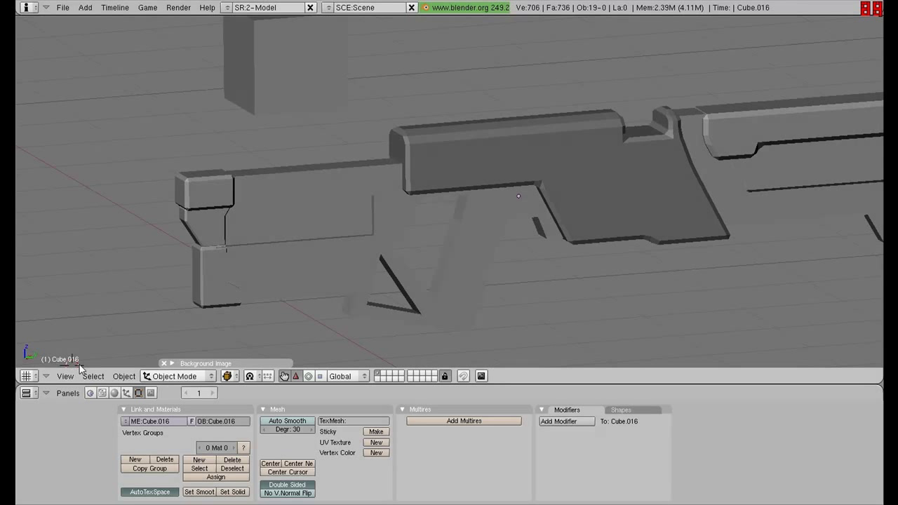
pyautogui.rightClick(361, 297)
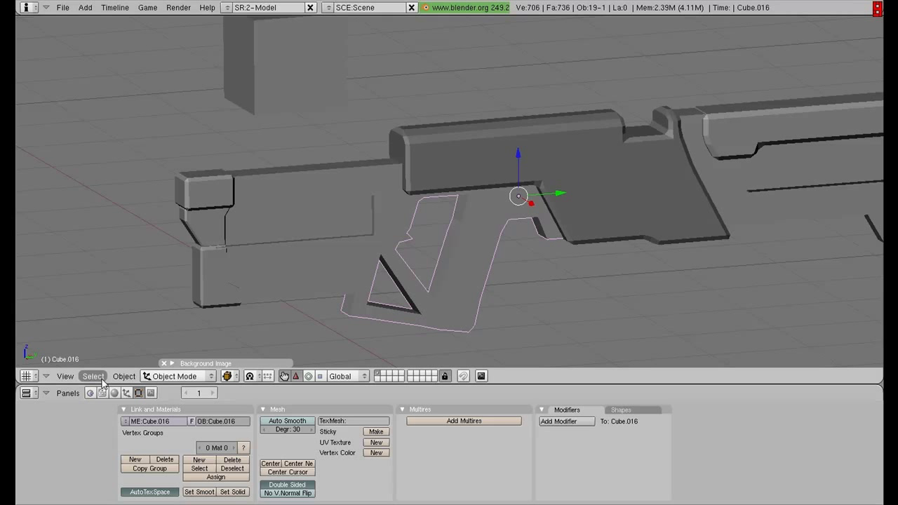
# Switch to the side view, clear the selection, and show the reference with textured shading.
pyautogui.press('KP_3')
pyautogui.scroll(2, 495, 220)
pyautogui.scroll(-1, 500, 181)
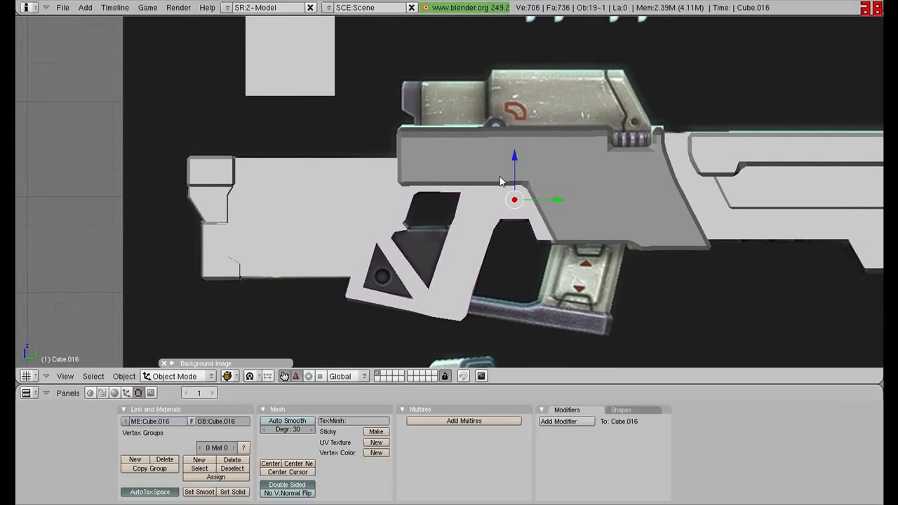
pyautogui.keyDown('shift'); pyautogui.scroll(-4, 533, 176); pyautogui.keyUp('shift')
pyautogui.press('a')
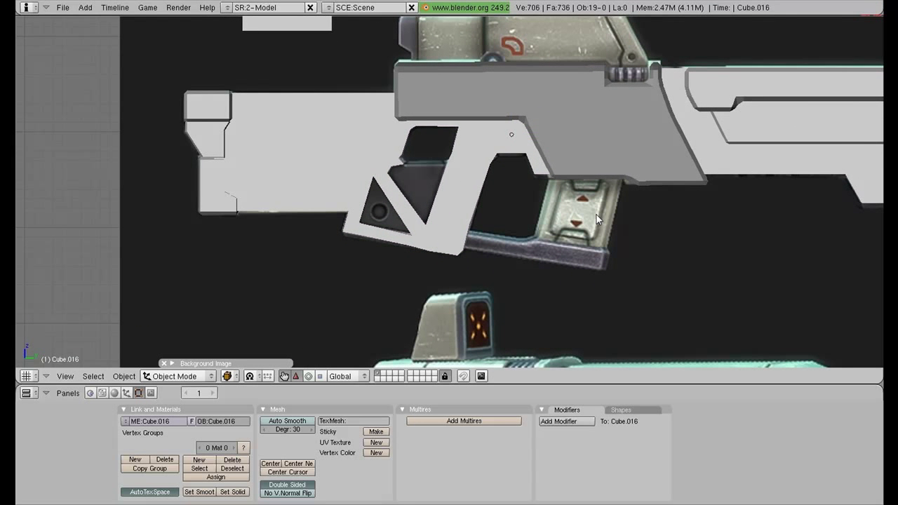
pyautogui.hotkey('alt', 'z')
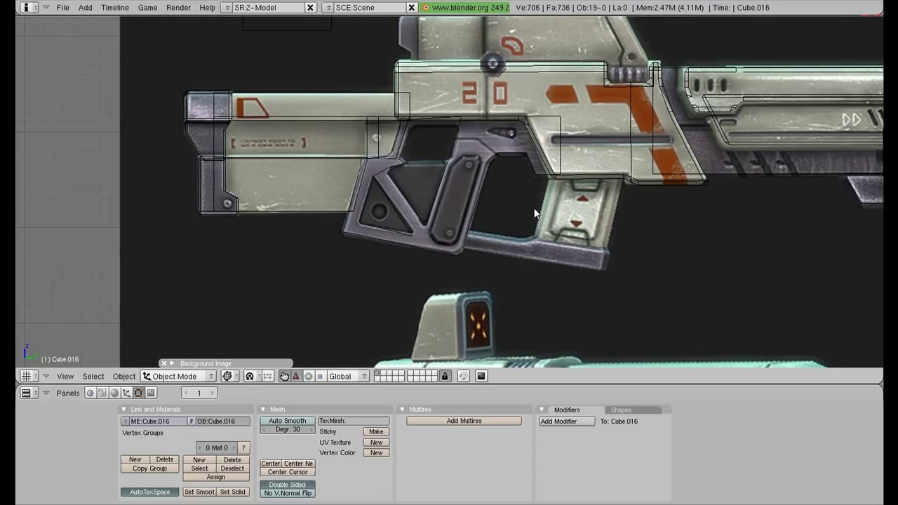
# Zoom out to the whole sheet and select the small square block Cube.013.
pyautogui.scroll(-2, 535, 214)
pyautogui.scroll(-3, 491, 175)
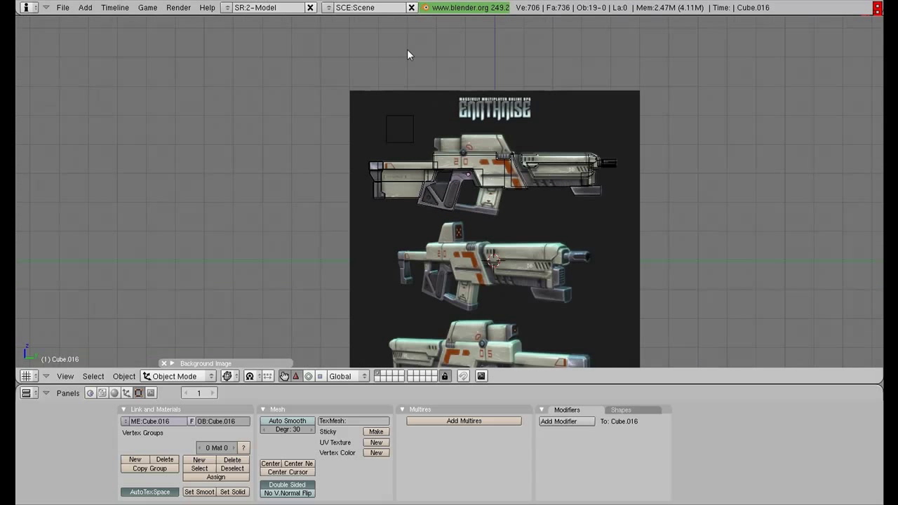
pyautogui.rightClick(407, 141)
pyautogui.scroll(2, 470, 184)
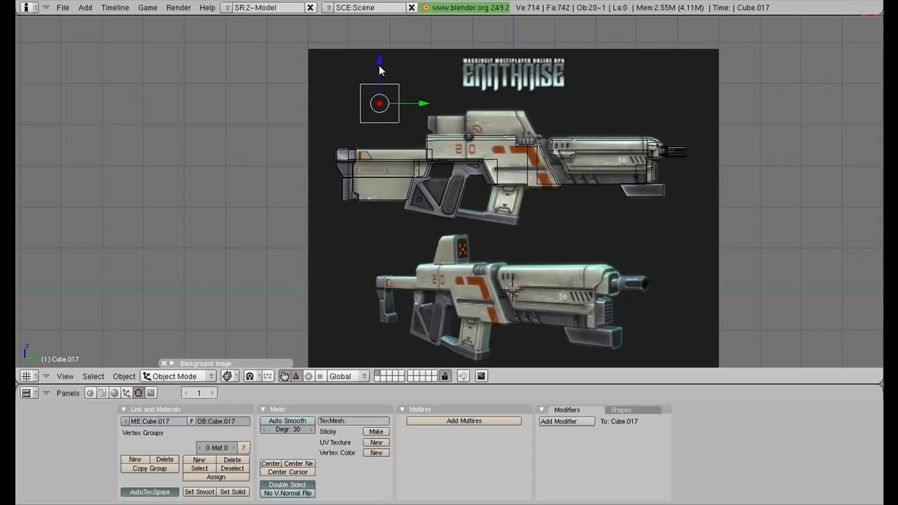
# Duplicate the small square block and position the copy over the grip's insert recess.
pyautogui.hotkey('shift', 'd')
pyautogui.click(396, 148)
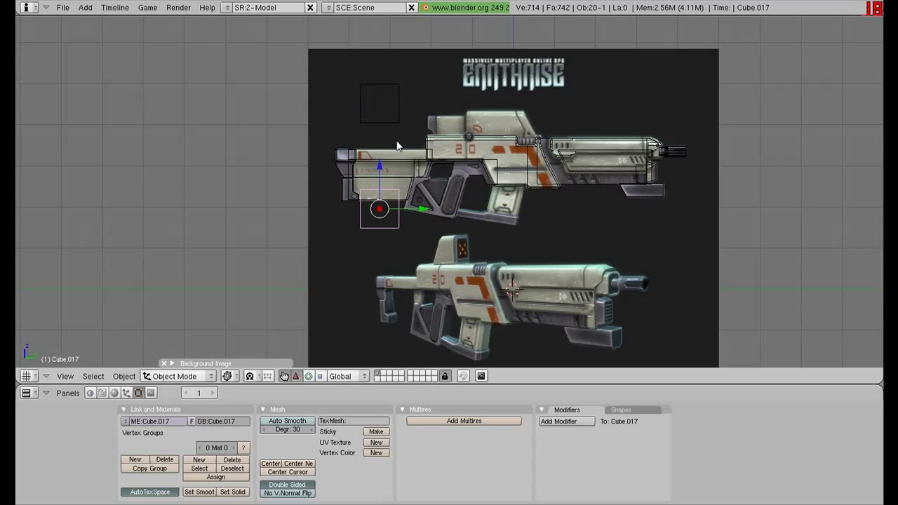
pyautogui.press('g')
pyautogui.click(380, 142)
pyautogui.scroll(3, 485, 241)
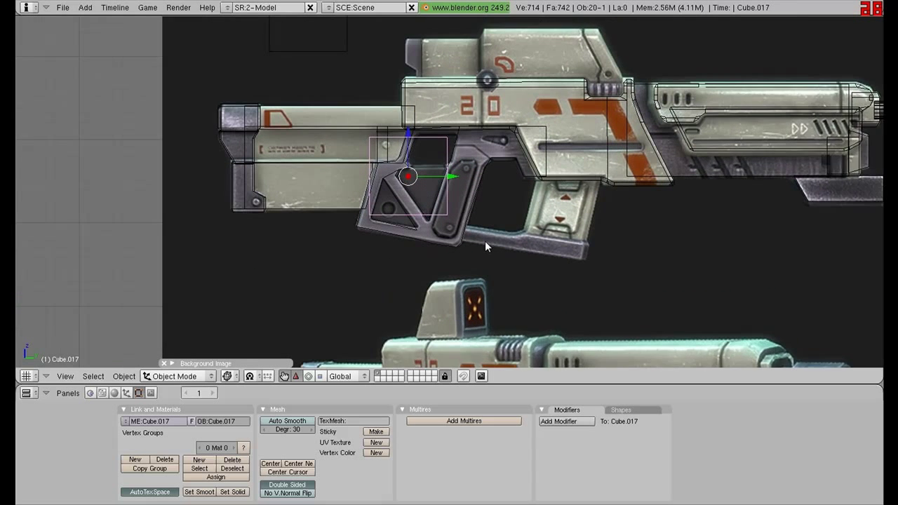
pyautogui.scroll(2, 485, 241)
pyautogui.scroll(1, 493, 164)
pyautogui.press('g')
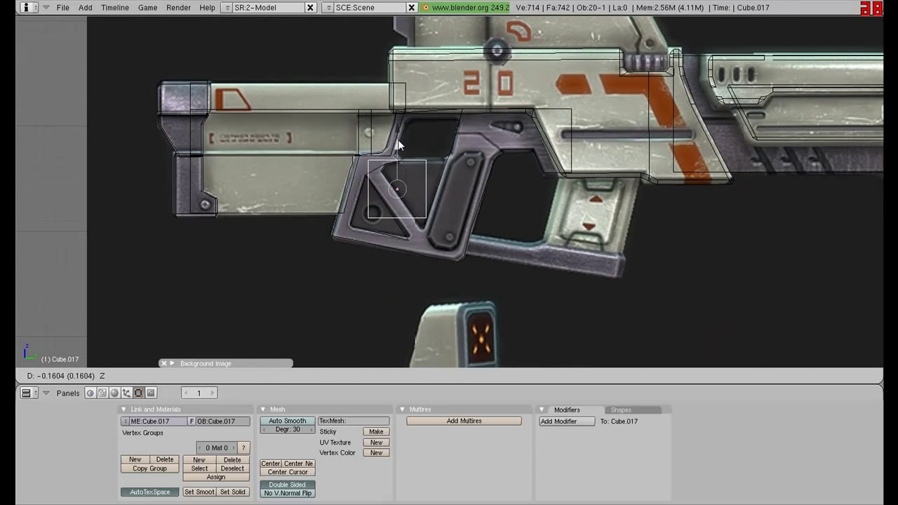
pyautogui.click(398, 139)
pyautogui.press('g')
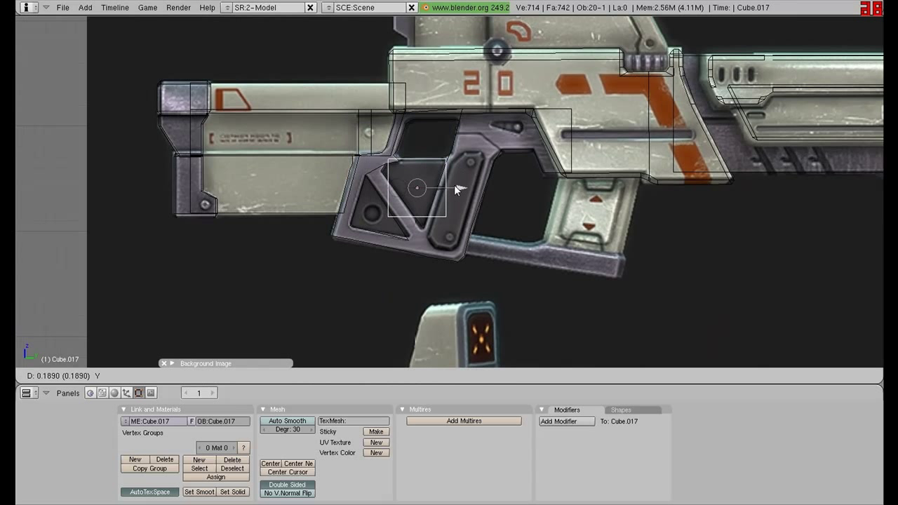
pyautogui.click(454, 185)
# Move the copy's corner vertices to trace the slanted grip insert, then return to solid shading.
pyautogui.press('Tab')
pyautogui.press('a')
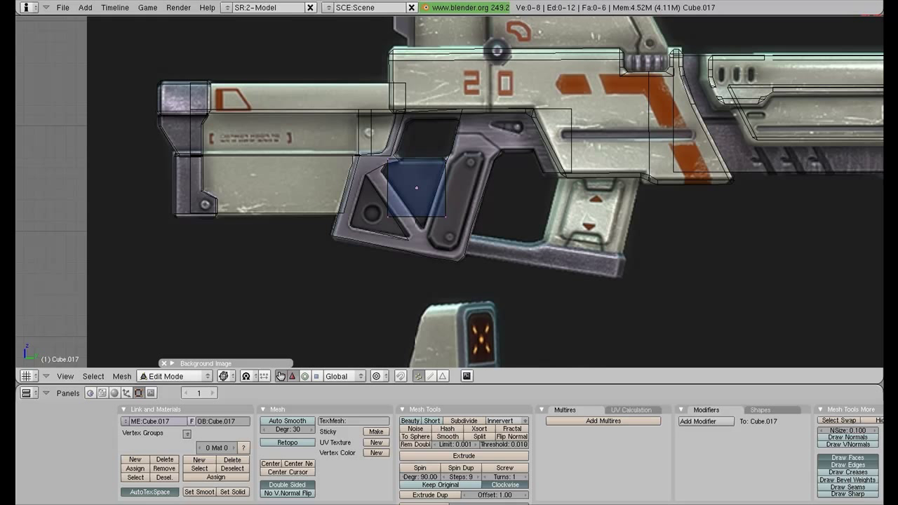
pyautogui.press('g')
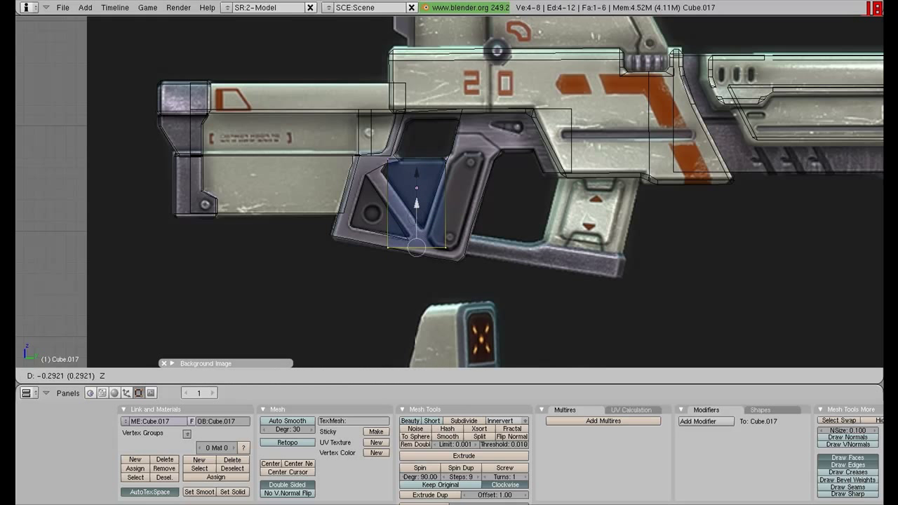
pyautogui.press('Return')
pyautogui.press('a')
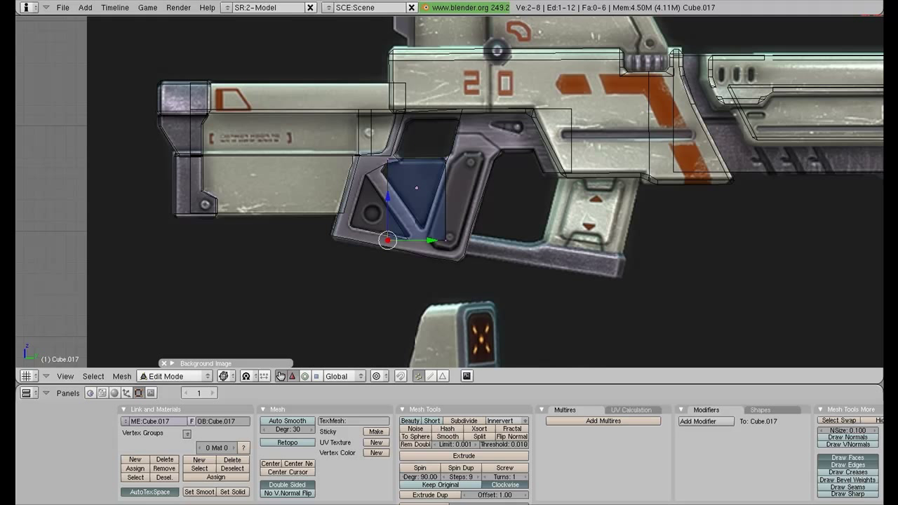
pyautogui.press('g')
pyautogui.press('Return')
pyautogui.press('a')
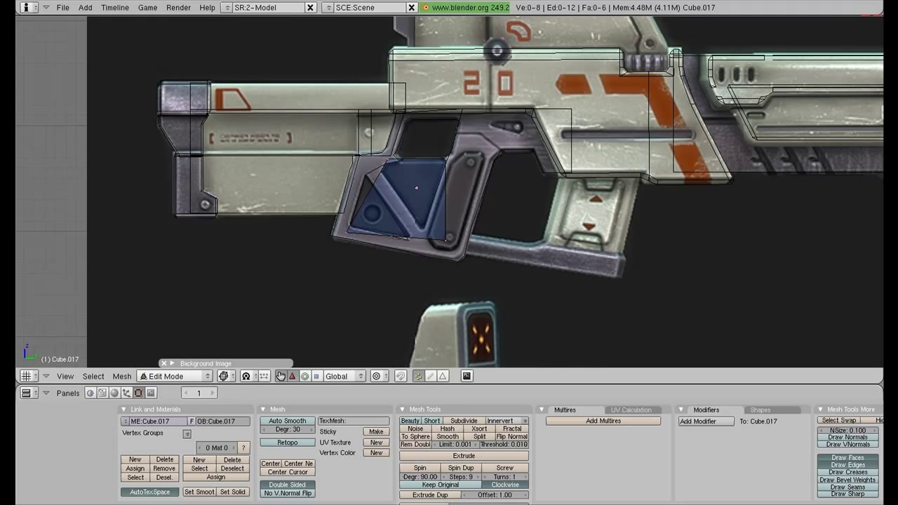
pyautogui.press('g')
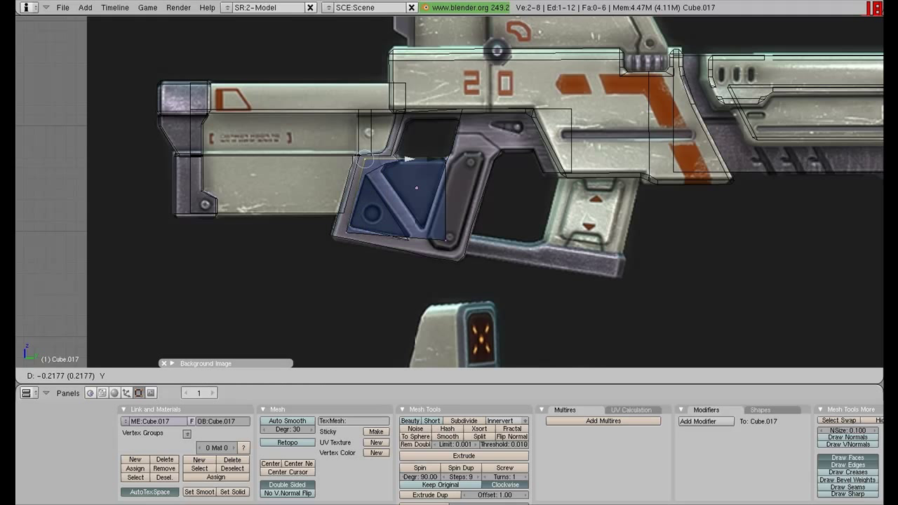
pyautogui.press('Return')
pyautogui.press('a')
pyautogui.press('z')
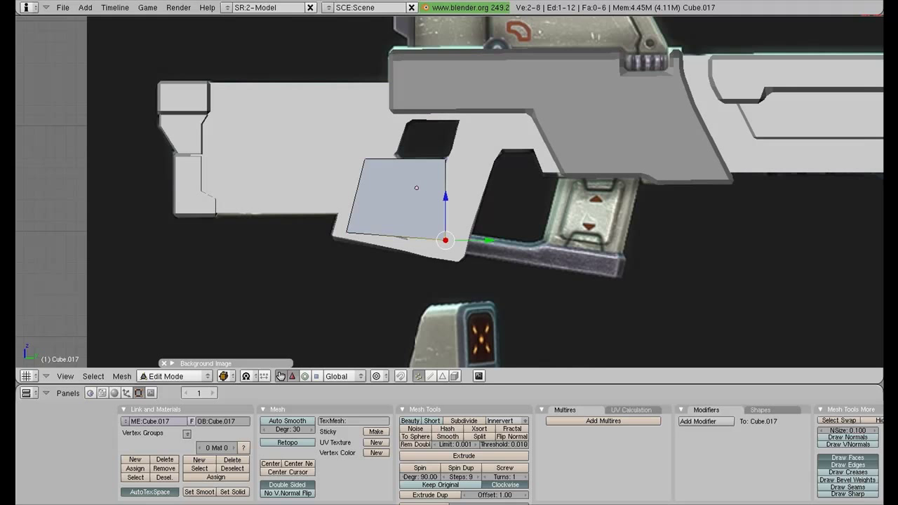
# Thin the insert panel along the X axis in both mesh and object mode.
pyautogui.press('s')
pyautogui.press('Escape')
pyautogui.moveTo(449, 211); pyautogui.dragTo(491, 175, button='middle')
pyautogui.press('s')
pyautogui.press('x')
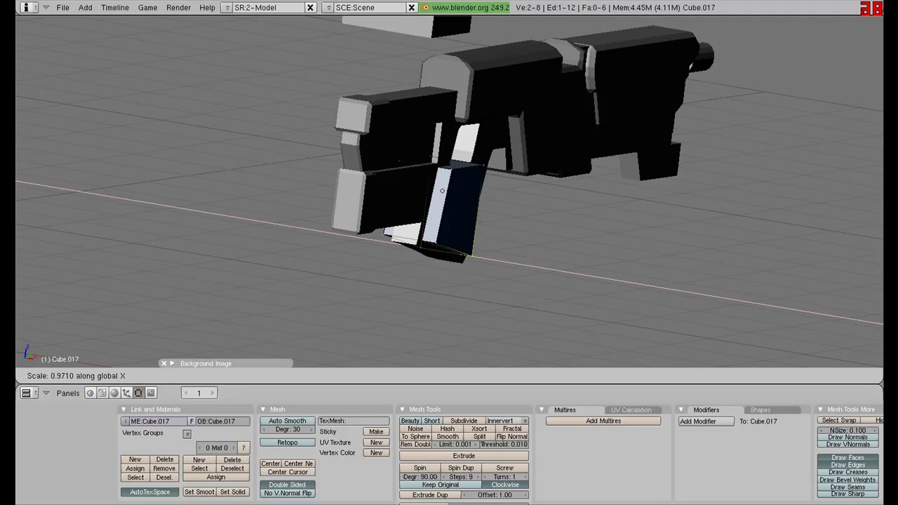
pyautogui.press('Return')
pyautogui.press('Tab')
pyautogui.press('s')
pyautogui.press('x')
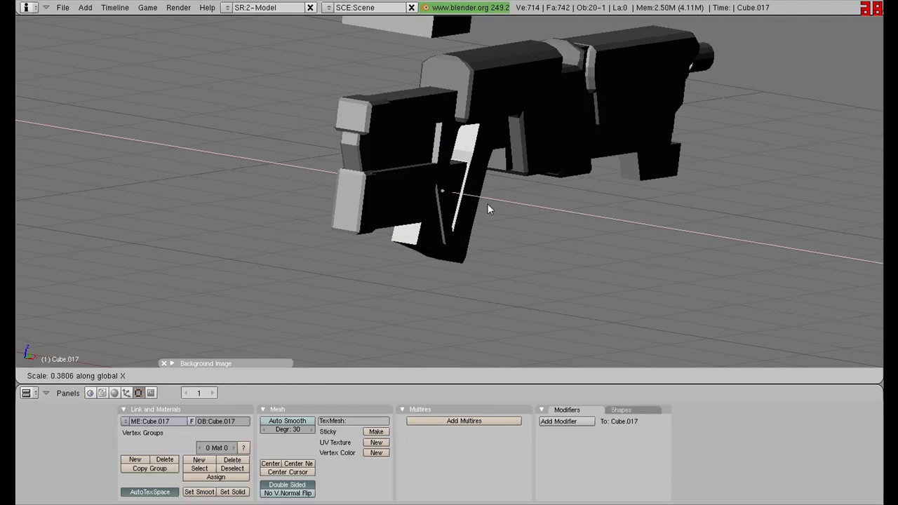
pyautogui.click(480, 204)
pyautogui.scroll(2, 397, 213)
pyautogui.scroll(2, 497, 219)
pyautogui.scroll(2, 421, 201)
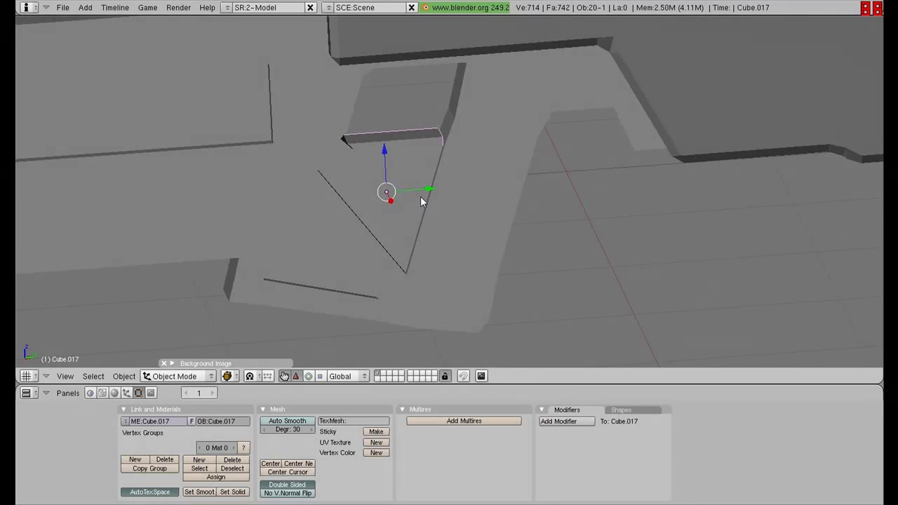
# Set the grip body Cube.016's bevel width to 0.2000 and apply it.
pyautogui.rightClick(423, 201)
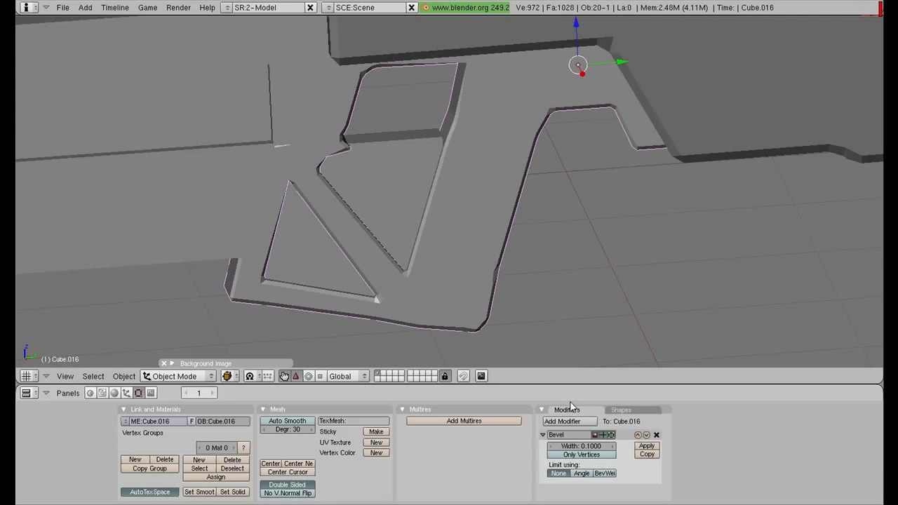
pyautogui.moveTo(580, 446); pyautogui.dragTo(604, 446)
pyautogui.moveTo(631, 294)
pyautogui.mouseDown(button='middle')
pyautogui.moveTo(608, 233)
pyautogui.moveTo(527, 174)
pyautogui.moveTo(493, 200)
pyautogui.mouseUp(button='middle')
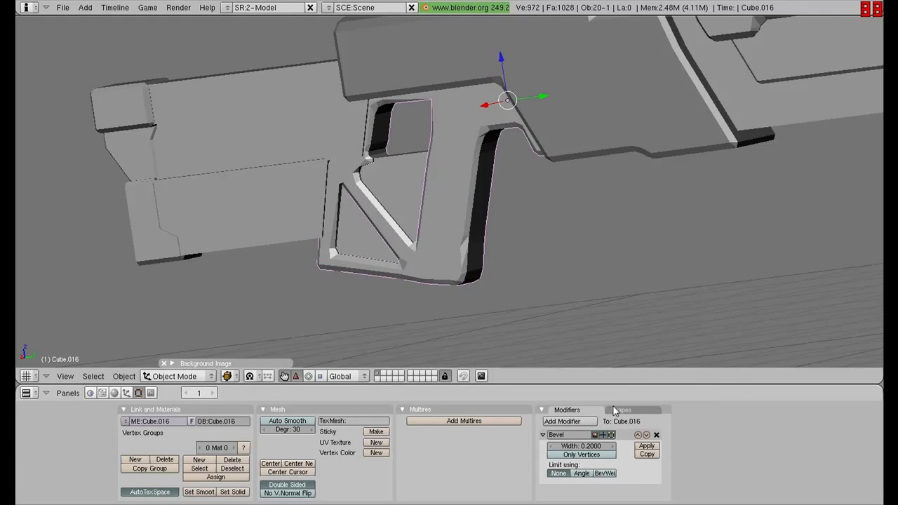
pyautogui.click(646, 446)
pyautogui.moveTo(565, 292); pyautogui.dragTo(493, 167, button='middle')
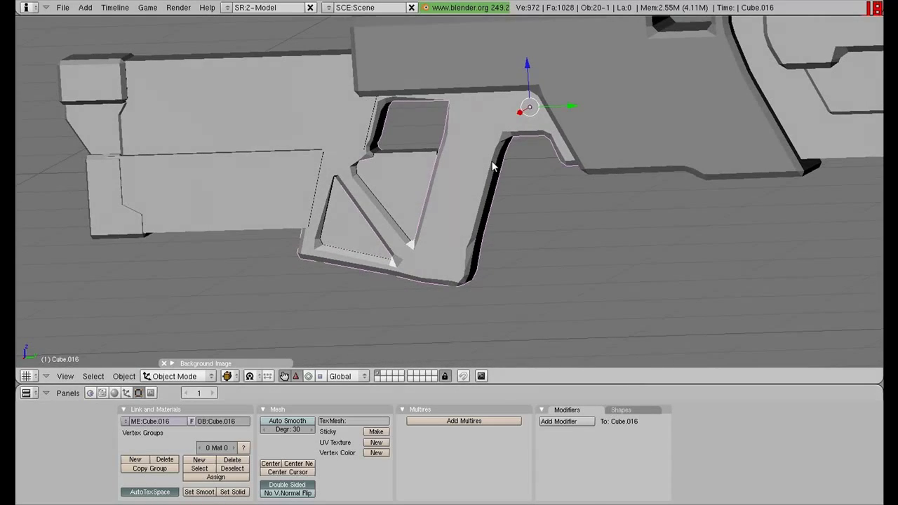
pyautogui.moveTo(559, 228)
pyautogui.mouseDown(button='middle')
pyautogui.moveTo(499, 187)
pyautogui.moveTo(469, 226)
pyautogui.moveTo(463, 211)
pyautogui.mouseUp(button='middle')
pyautogui.press('Tab')
pyautogui.scroll(-1, 549, 190)
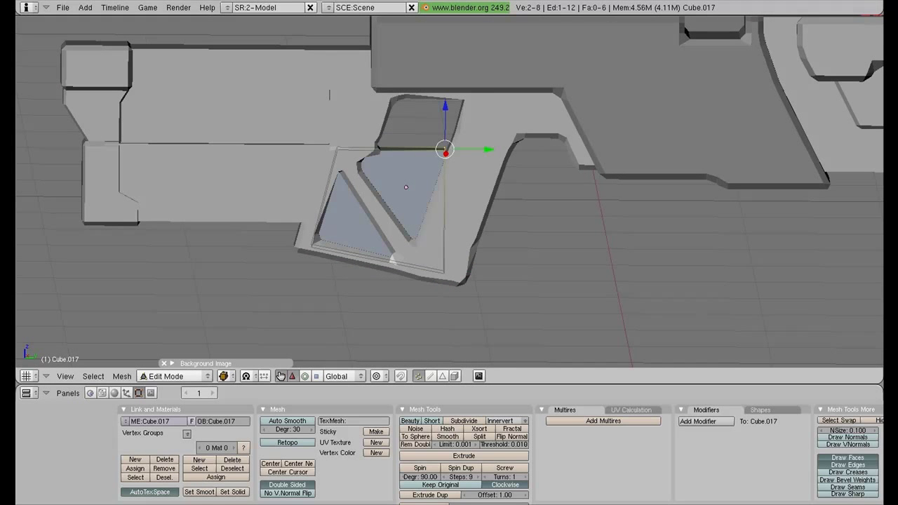
pyautogui.press('Tab')
pyautogui.scroll(-3, 549, 190)
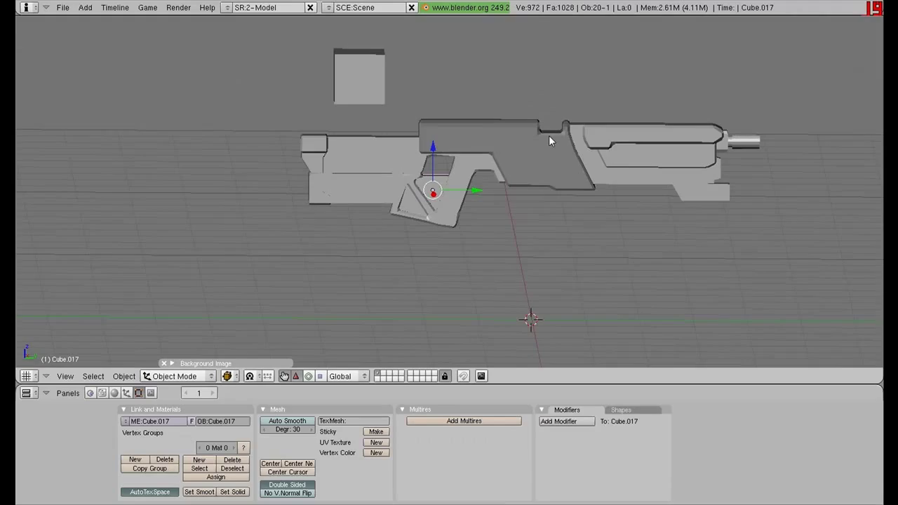
# Deselect the insert panel and orbit to review the gun diagonally.
pyautogui.scroll(3, 497, 191)
pyautogui.scroll(-2, 505, 167)
pyautogui.scroll(-4, 505, 167)
pyautogui.press('a')
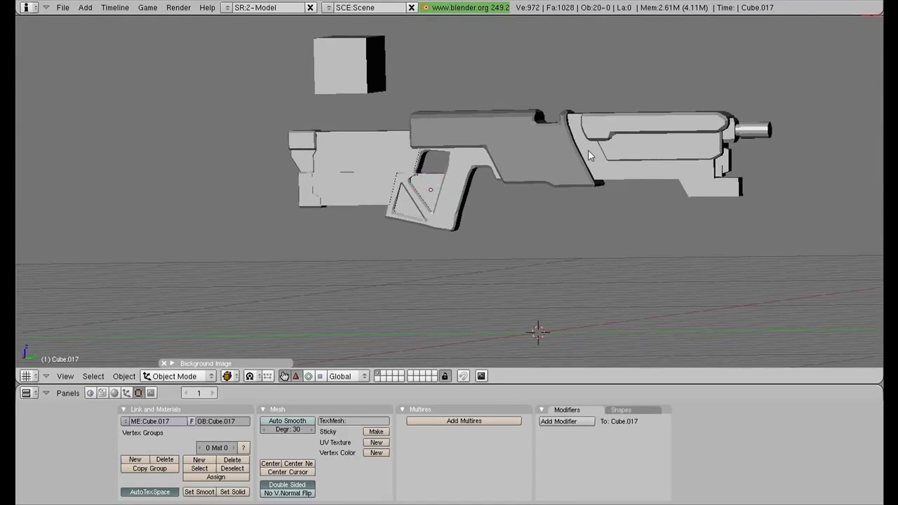
pyautogui.moveTo(588, 149)
pyautogui.mouseDown(button='middle')
pyautogui.moveTo(444, 215)
pyautogui.moveTo(155, 263)
pyautogui.moveTo(562, 192)
pyautogui.moveTo(559, 164)
pyautogui.moveTo(624, 184)
pyautogui.moveTo(561, 140)
pyautogui.moveTo(493, 153)
pyautogui.mouseUp(button='middle')
pyautogui.scroll(2, 560, 164)
pyautogui.scroll(2, 581, 168)
pyautogui.scroll(-3, 483, 186)
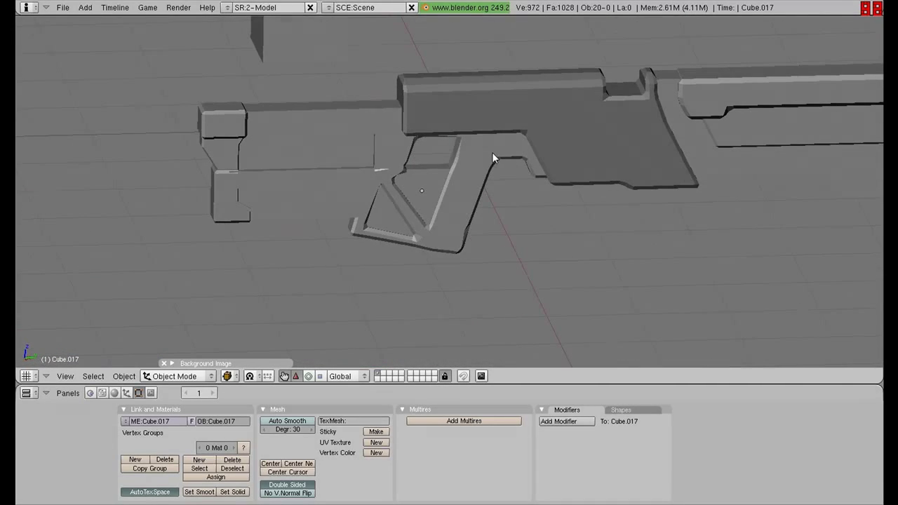
# Switch to the front view and select the small square block Cube.013.
pyautogui.press('KP_1')
pyautogui.scroll(1, 650, 193)
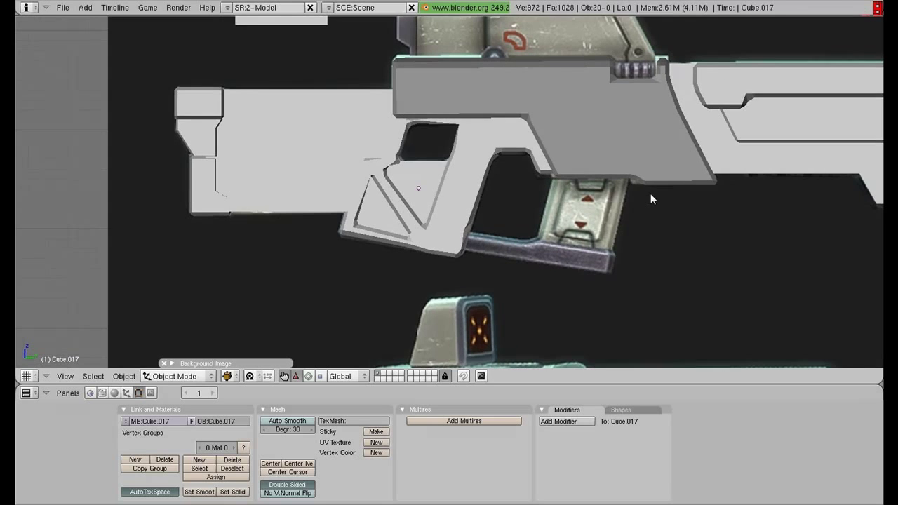
pyautogui.scroll(1, 650, 193)
pyautogui.scroll(-3, 623, 224)
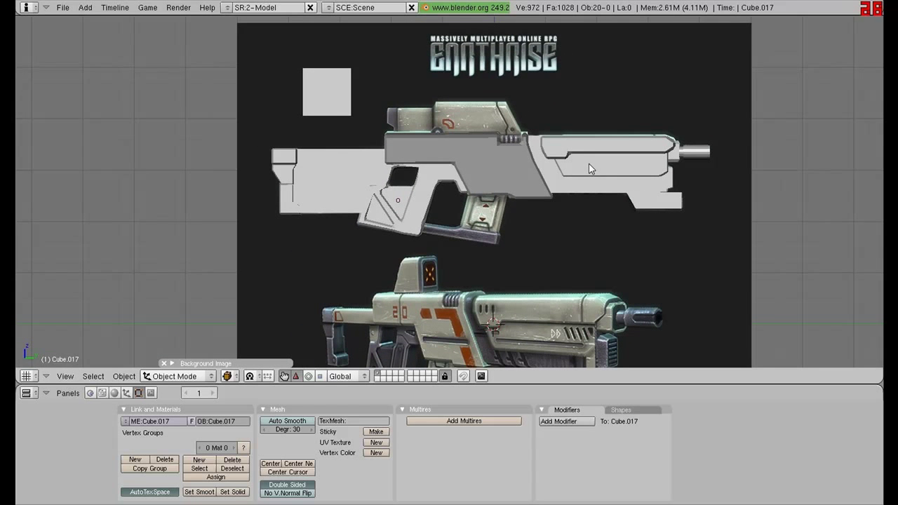
pyautogui.rightClick(326, 91)
pyautogui.scroll(2, 528, 180)
pyautogui.scroll(3, 530, 199)
pyautogui.scroll(-3, 530, 199)
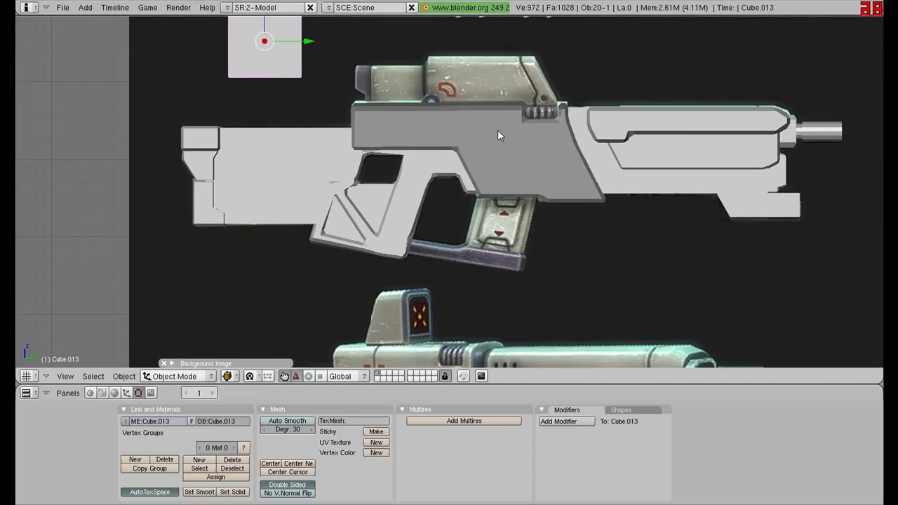
pyautogui.scroll(-1, 498, 130)
# Duplicate the small square block as Cube.018 and drop it beside the grip.
pyautogui.hotkey('shift', 'd')
pyautogui.press('z')
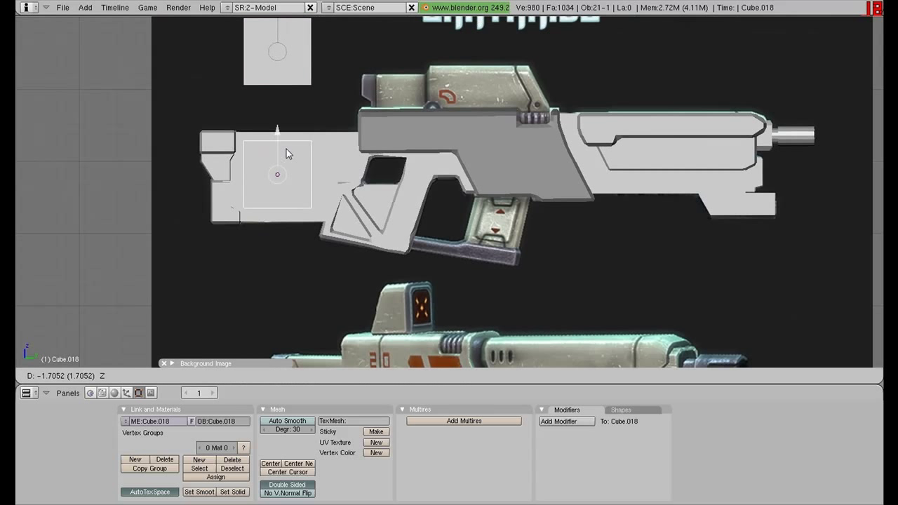
pyautogui.click(286, 195)
pyautogui.press('g')
pyautogui.click(530, 242)
pyautogui.scroll(1, 532, 258)
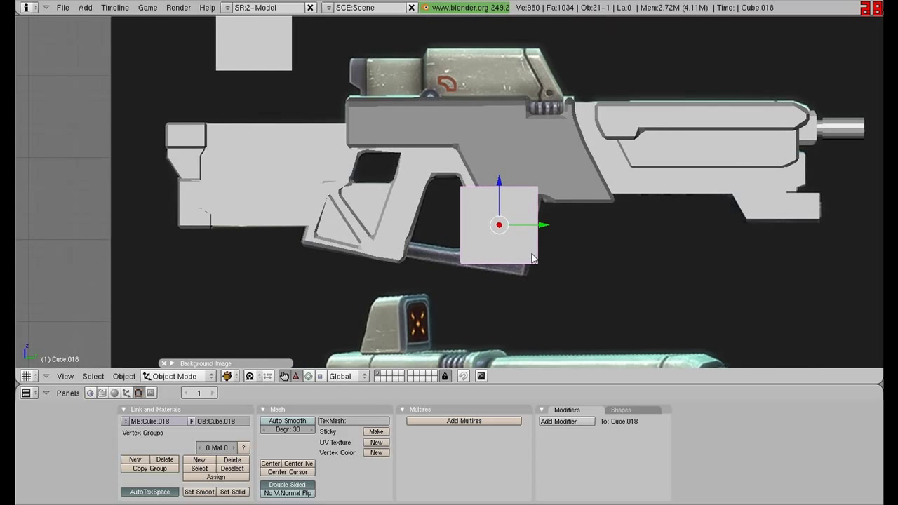
pyautogui.press('Tab')
pyautogui.hotkey('alt', 'z')
pyautogui.press('Tab')
# Shrink the block and slide it along Y over the magazine reference.
pyautogui.press('s')
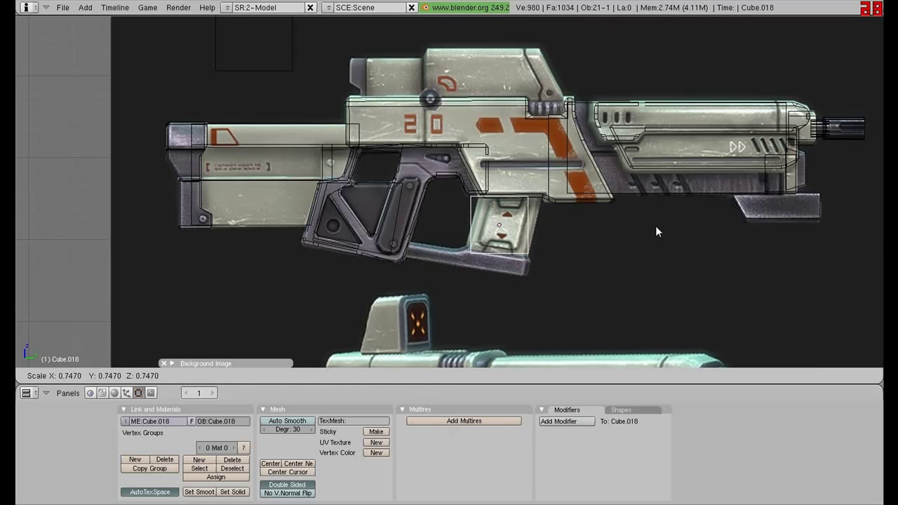
pyautogui.click(627, 231)
pyautogui.press('g')
pyautogui.press('y')
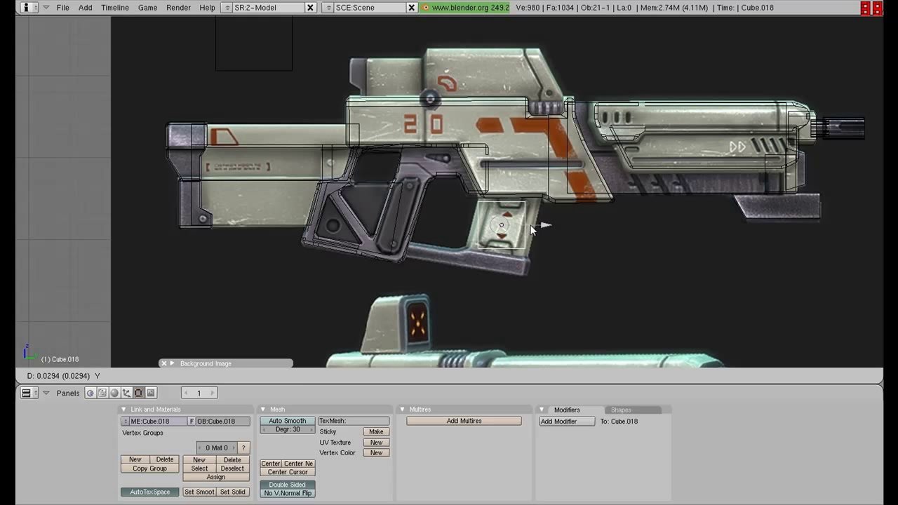
pyautogui.click(531, 228)
pyautogui.press('Tab')
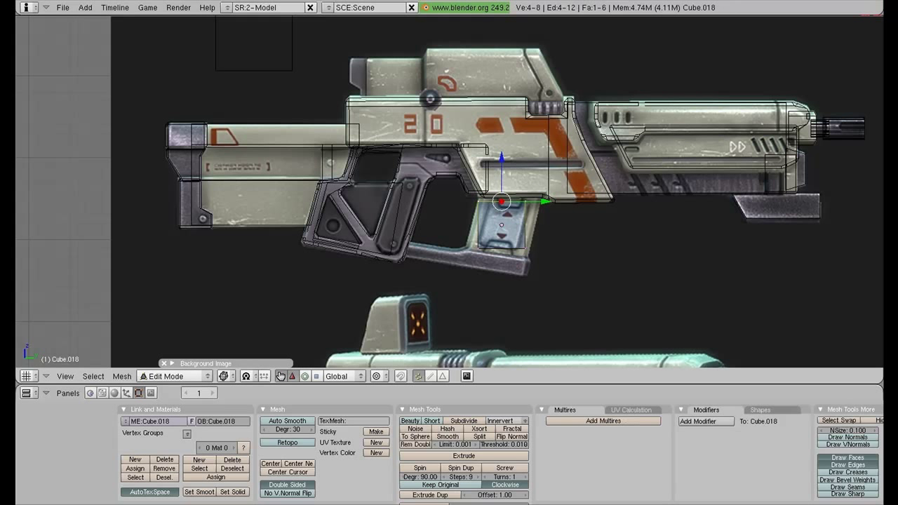
pyautogui.press('Tab')
pyautogui.press('Tab')
pyautogui.press('Tab')
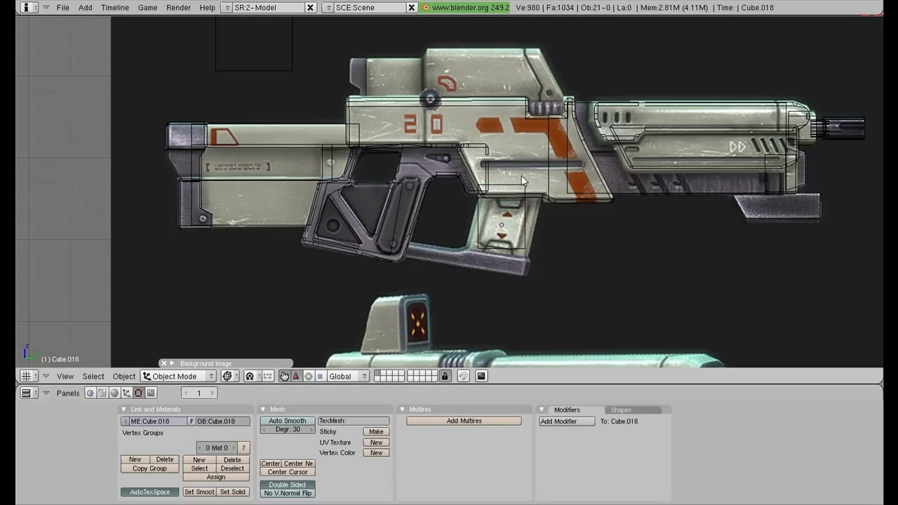
pyautogui.press('Tab')
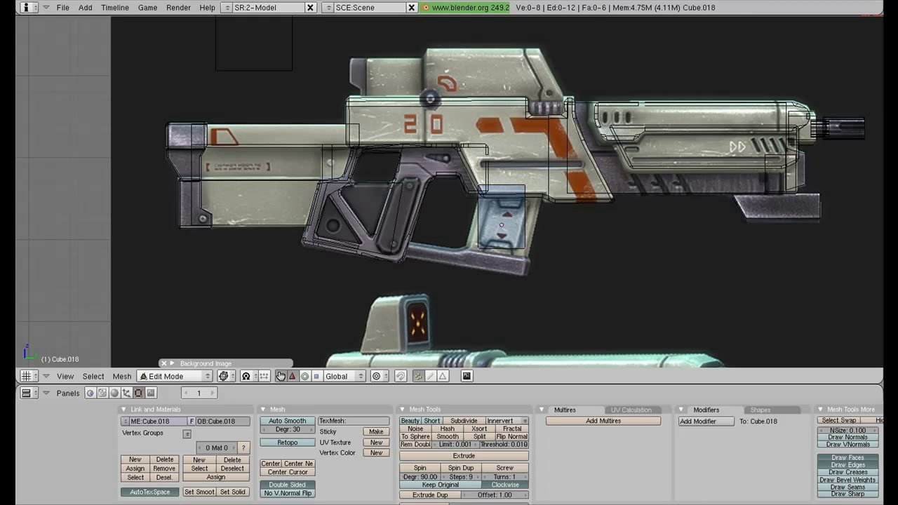
pyautogui.press('Tab')
pyautogui.press('Tab')
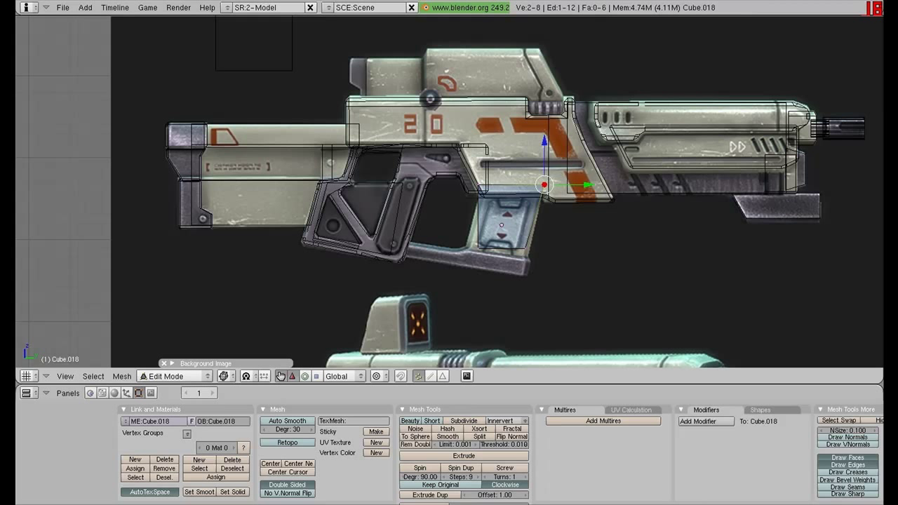
pyautogui.press('a')
pyautogui.press('Tab')
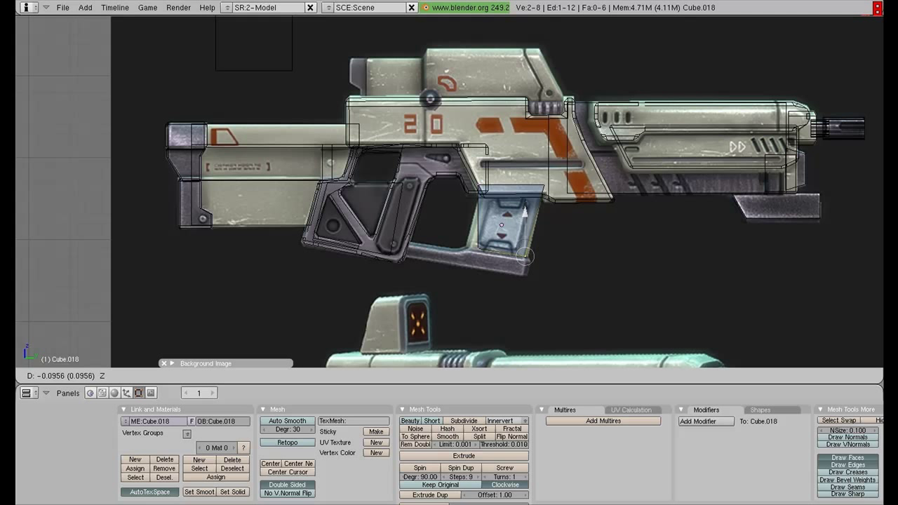
pyautogui.press('Tab')
pyautogui.press('Tab')
pyautogui.press('Tab')
pyautogui.press('Tab')
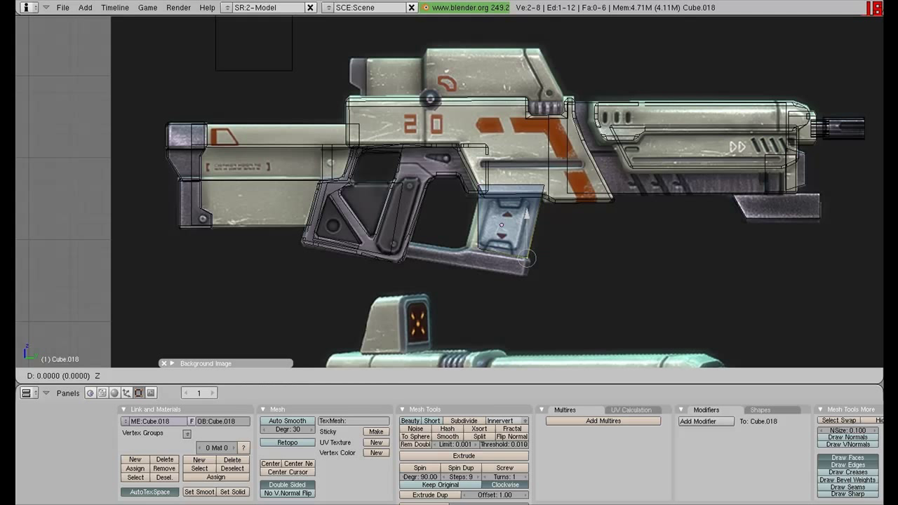
pyautogui.press('Tab')
pyautogui.press('Tab')
pyautogui.press('Tab')
# Move magazine vertices down and back to match the reference, then duplicate the block in place.
pyautogui.press('a')
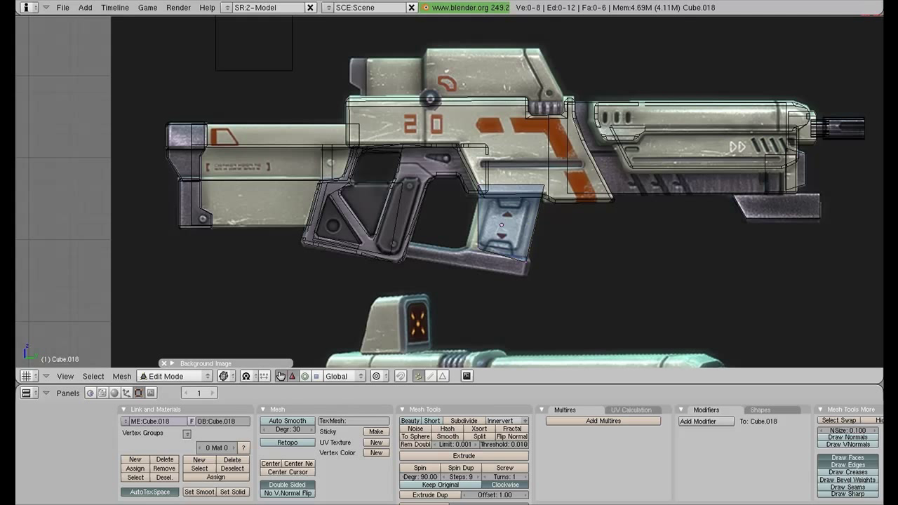
pyautogui.press('g')
pyautogui.press('Return')
pyautogui.press('a')
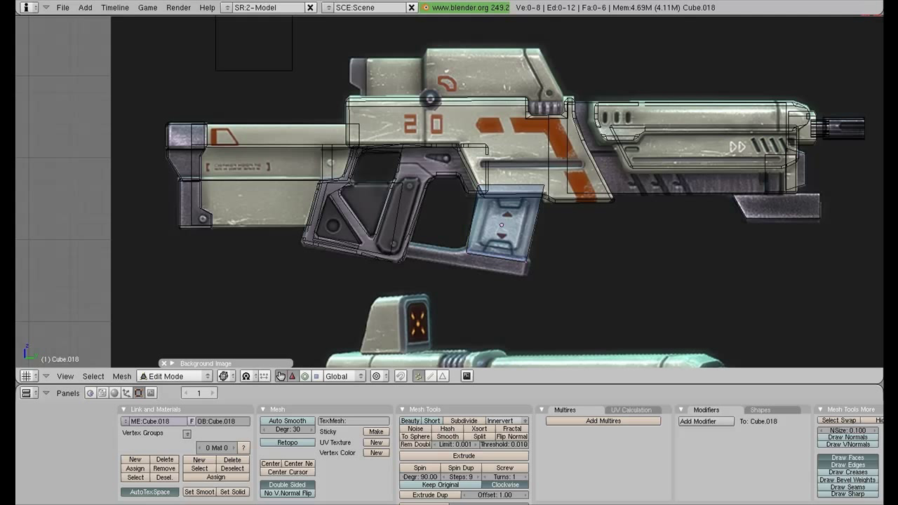
pyautogui.press('g')
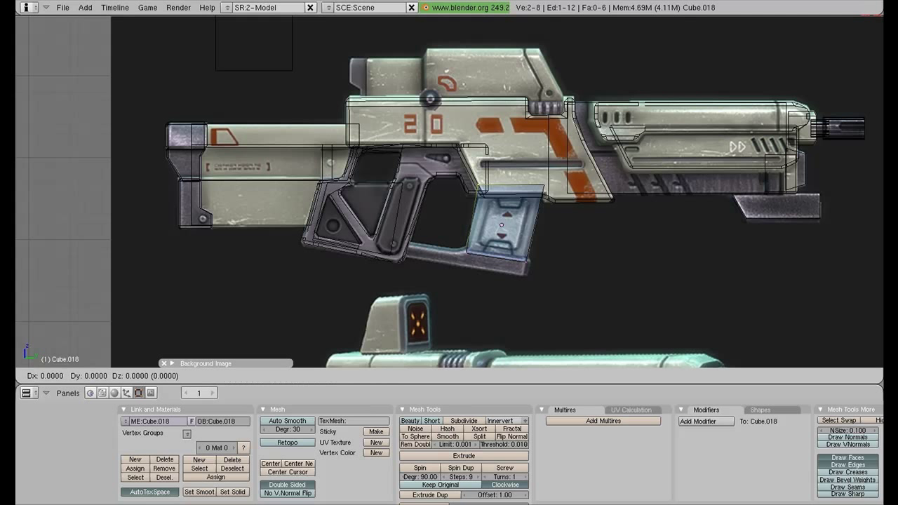
pyautogui.press('Escape')
pyautogui.press('Tab')
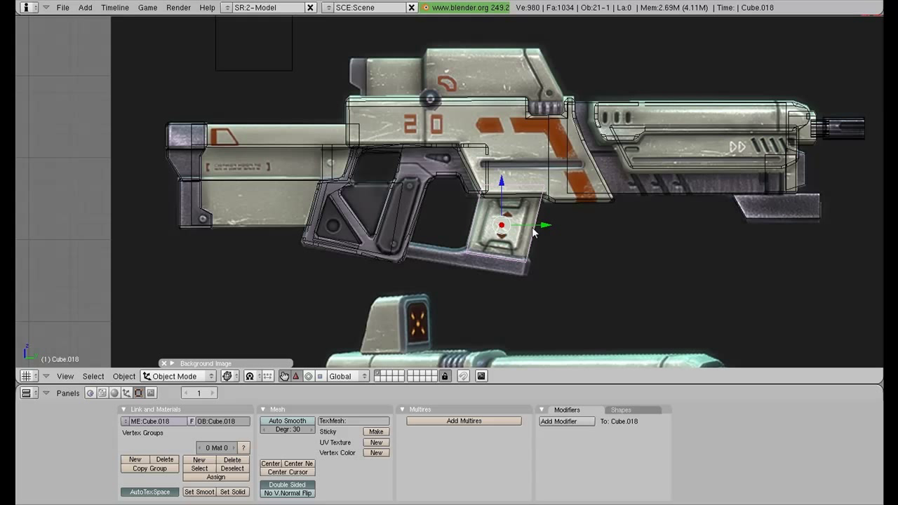
pyautogui.hotkey('shift', 'd')
pyautogui.press('Escape')
# Flatten the magazine copy Cube.019 along the X axis into a thin plate.
pyautogui.press('s')
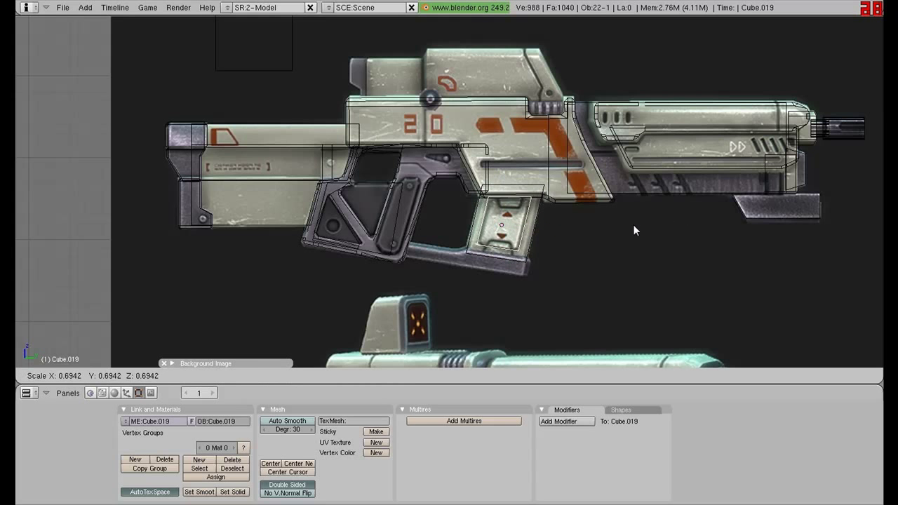
pyautogui.press('Escape')
pyautogui.press('z')
pyautogui.moveTo(617, 228); pyautogui.dragTo(596, 225, button='middle')
pyautogui.press('s')
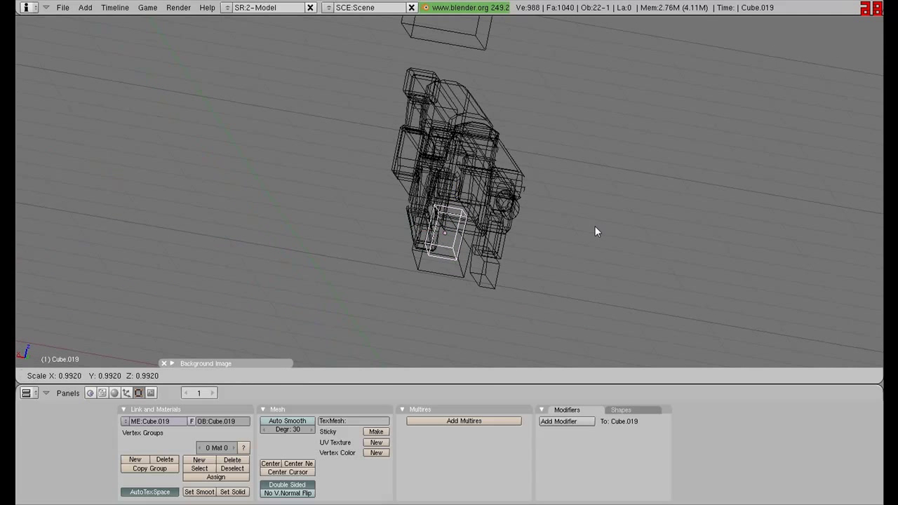
pyautogui.press('Escape')
pyautogui.press('s')
pyautogui.press('x')
pyautogui.press('z')
pyautogui.press('x')
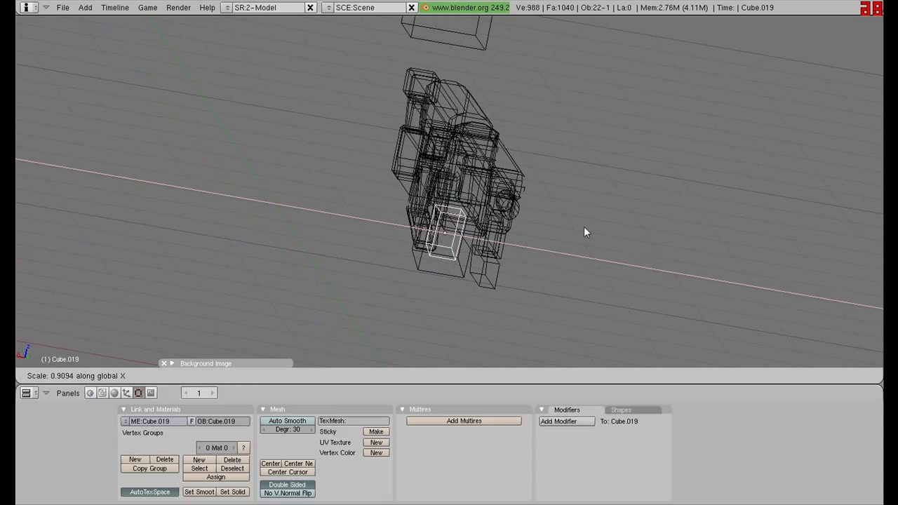
pyautogui.click(500, 233)
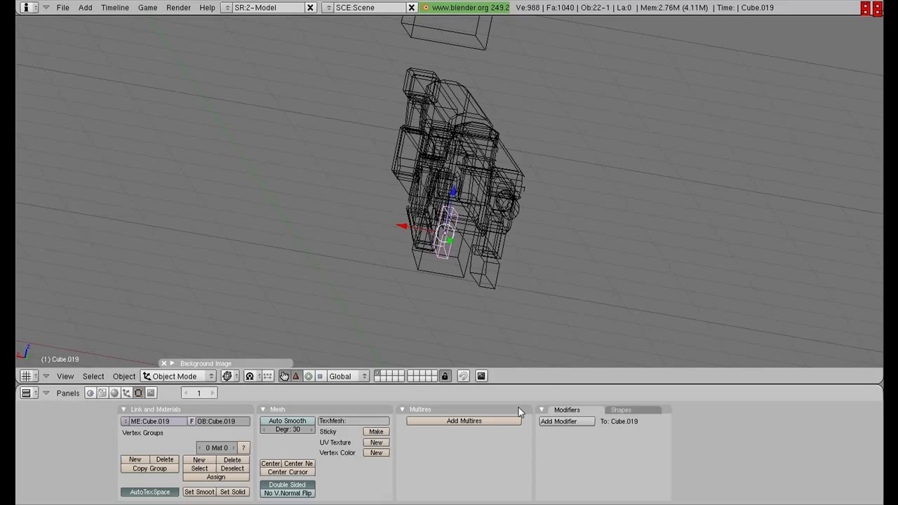
# Add a Bevel modifier with width 0.15 to the plate and apply it.
pyautogui.click(567, 421)
pyautogui.click(555, 395)
pyautogui.click(611, 447)
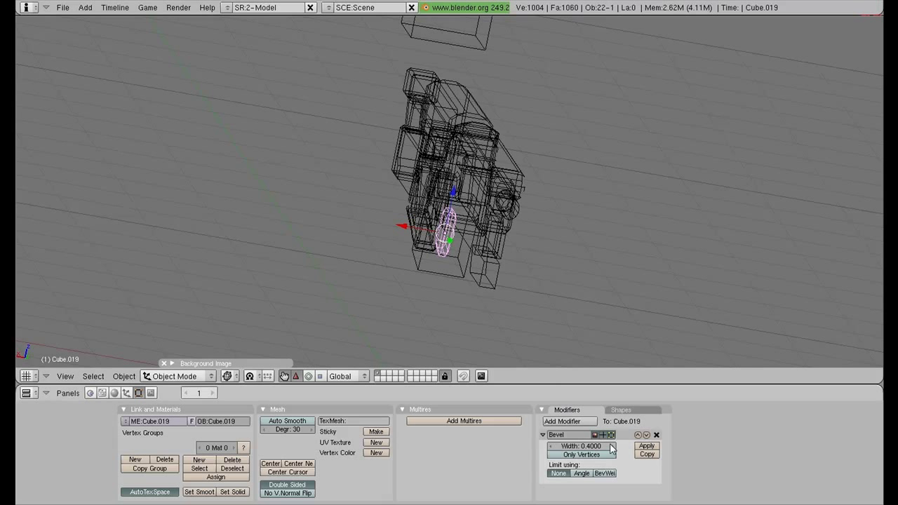
pyautogui.click(646, 446)
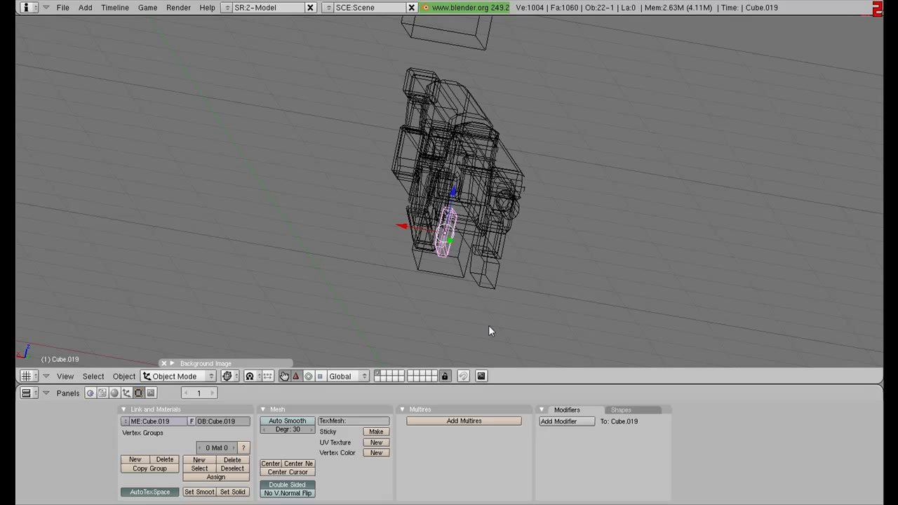
pyautogui.press('z')
pyautogui.moveTo(489, 325); pyautogui.dragTo(473, 269, button='middle')
# Place the insert against the magazine's side and mirror a copy, Cube.020, onto the opposite side.
pyautogui.press('g')
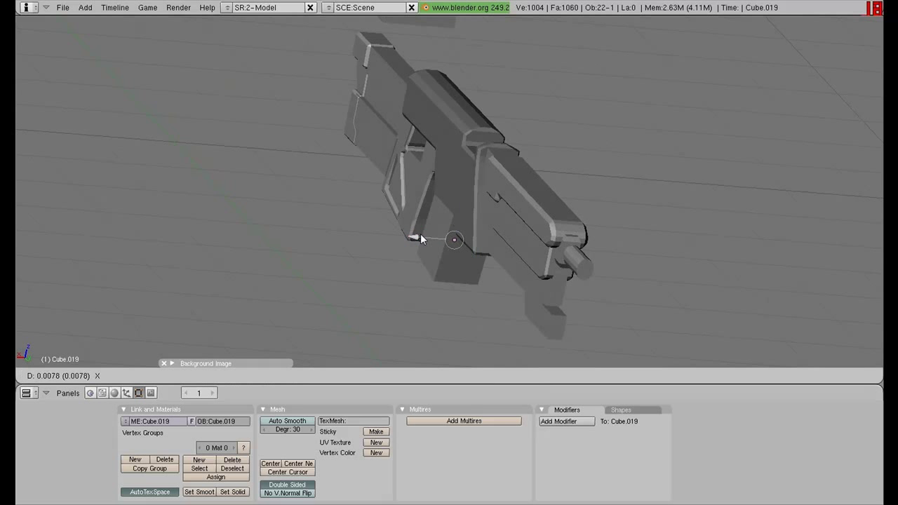
pyautogui.click(398, 241)
pyautogui.moveTo(399, 241)
pyautogui.mouseDown(button='middle')
pyautogui.moveTo(571, 187)
pyautogui.moveTo(557, 170)
pyautogui.mouseUp(button='middle')
pyautogui.hotkey('shift', 'd')
pyautogui.click(523, 190)
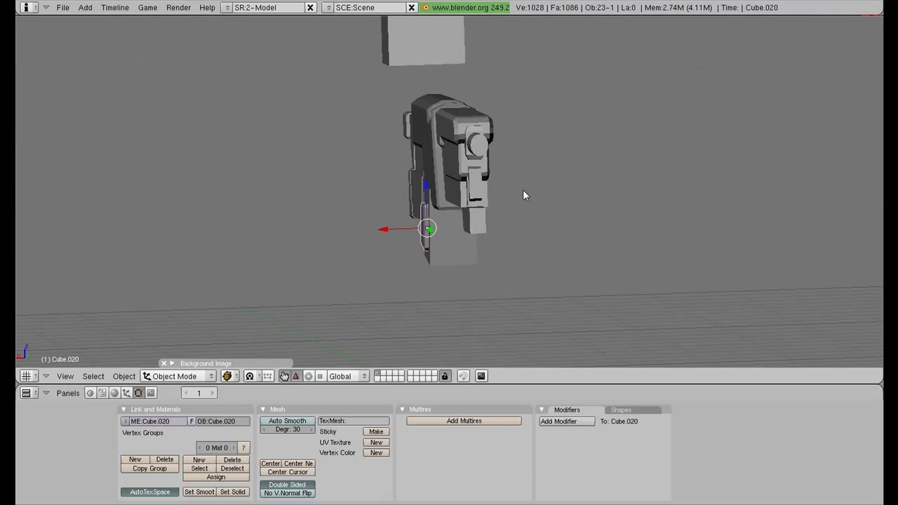
pyautogui.press('g')
pyautogui.press('x')
pyautogui.click(447, 226)
# Select the magazine block Cube.018 and slim it along the X axis.
pyautogui.rightClick(451, 246)
pyautogui.moveTo(451, 245)
pyautogui.mouseDown(button='middle')
pyautogui.moveTo(512, 233)
pyautogui.moveTo(587, 199)
pyautogui.moveTo(748, 220)
pyautogui.moveTo(518, 210)
pyautogui.moveTo(702, 168)
pyautogui.moveTo(583, 196)
pyautogui.moveTo(605, 164)
pyautogui.moveTo(627, 173)
pyautogui.mouseUp(button='middle')
pyautogui.scroll(3, 609, 191)
pyautogui.press('s')
pyautogui.press('x')
pyautogui.click(663, 179)
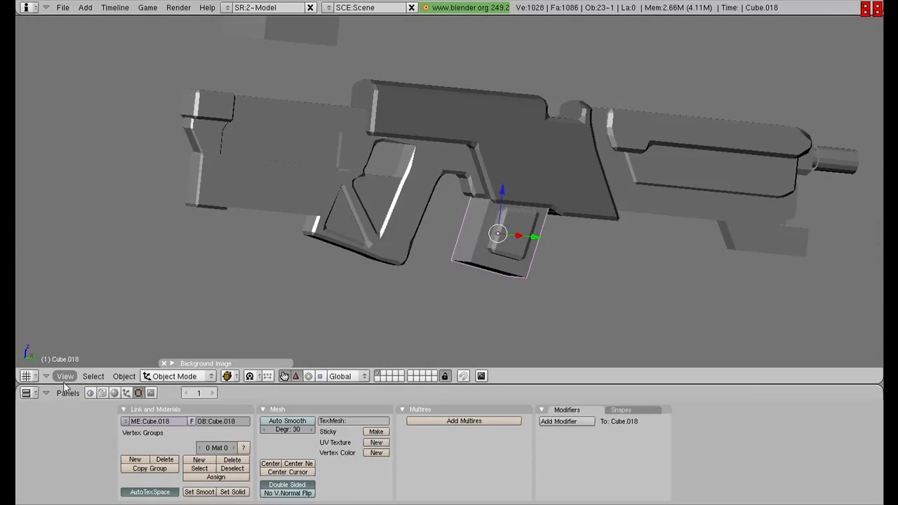
# Return to a close side view of the gun, toggling between wireframe and solid shading.
pyautogui.click(81, 247)
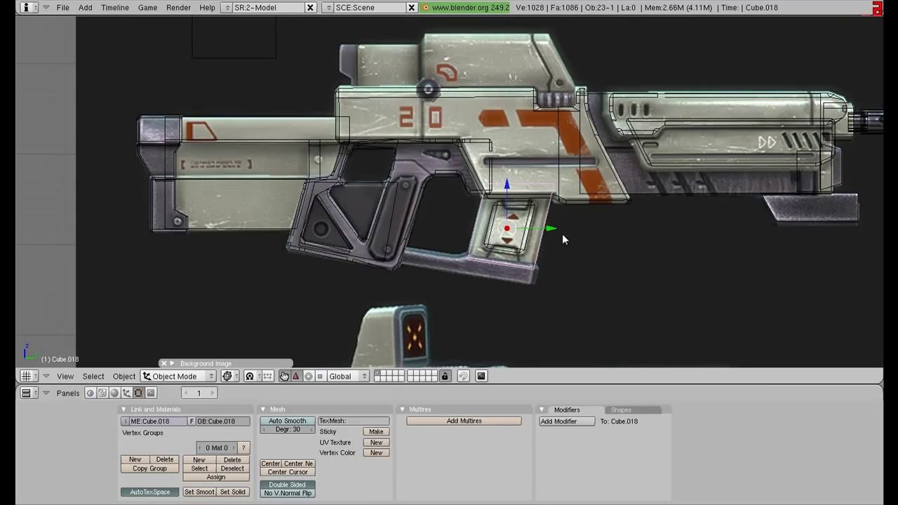
pyautogui.press('z')
pyautogui.moveTo(562, 234)
pyautogui.mouseDown(button='middle')
pyautogui.moveTo(649, 218)
pyautogui.moveTo(614, 213)
pyautogui.mouseUp(button='middle')
pyautogui.press('z')
pyautogui.scroll(4, 608, 214)
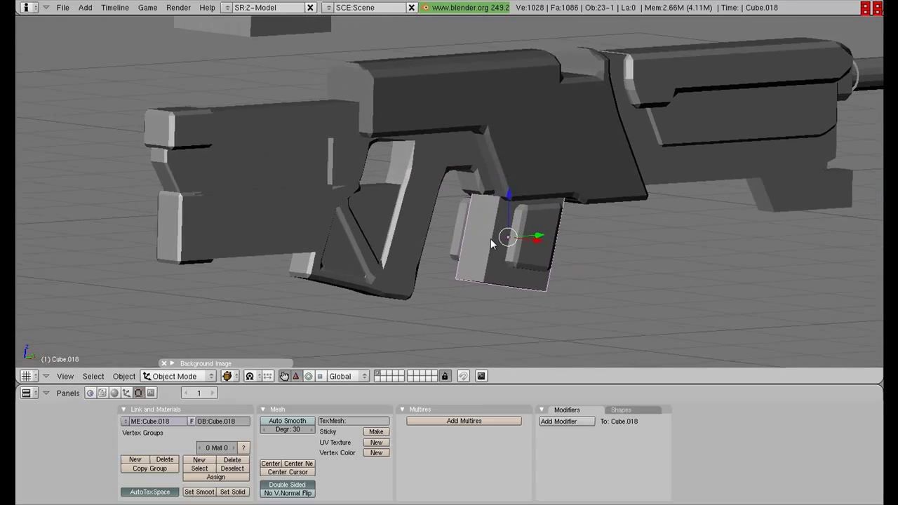
pyautogui.moveTo(491, 238)
pyautogui.mouseDown(button='middle')
pyautogui.moveTo(557, 200)
pyautogui.moveTo(518, 262)
pyautogui.mouseUp(button='middle')
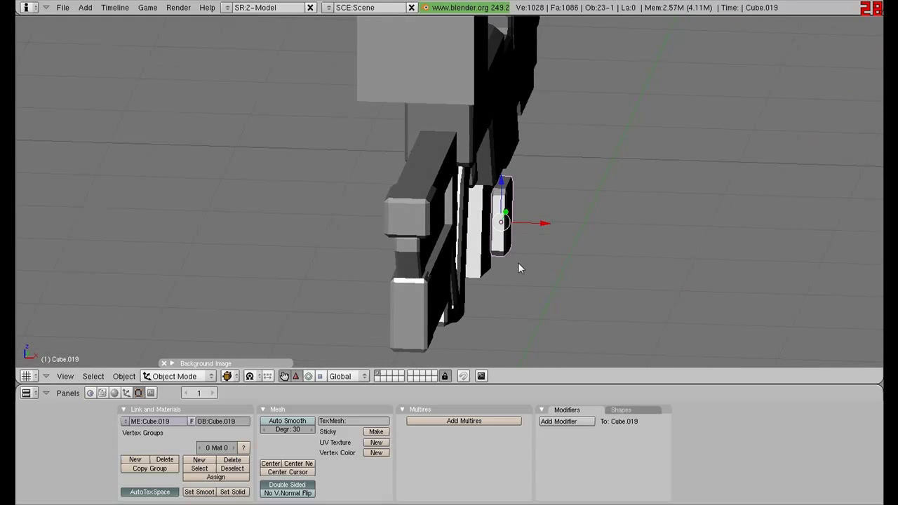
# Duplicate the insert and shift the copies along X toward the magazine's opposite side.
pyautogui.hotkey('shift', 'd')
pyautogui.press('x')
pyautogui.moveTo(483, 223); pyautogui.dragTo(505, 213, button='middle')
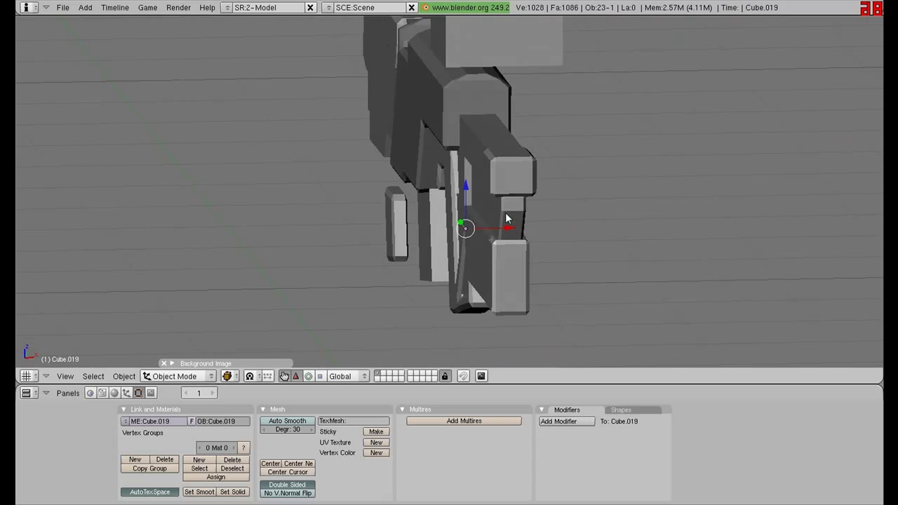
pyautogui.rightClick(393, 214)
pyautogui.press('g')
pyautogui.press('x')
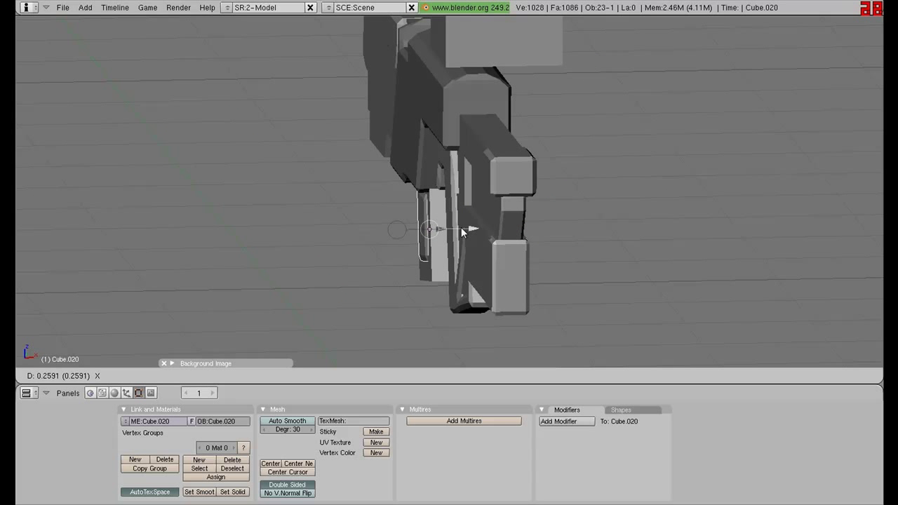
pyautogui.click(470, 228)
# In front view, slide insert Cube.020 0.2591 along X onto the magazine's far side.
pyautogui.press('KP_1')
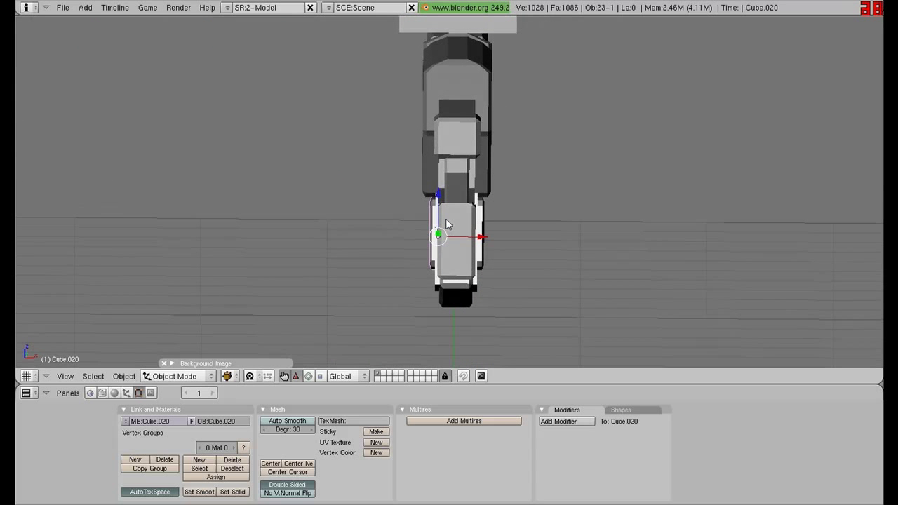
pyautogui.press('g')
pyautogui.press('x')
pyautogui.click(472, 240)
# Return to the orthographic side view with the reference and select the spare plane Cube.013.
pyautogui.press('KP_3')
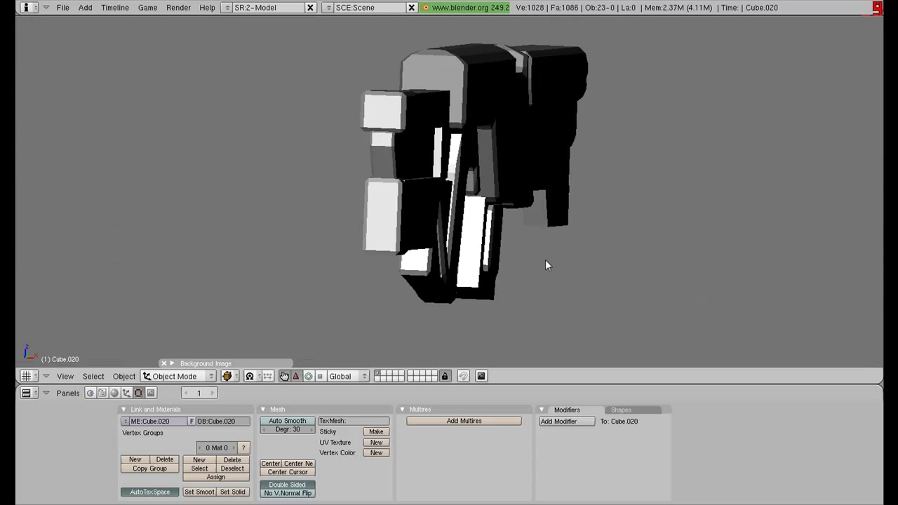
pyautogui.scroll(7, 525, 245)
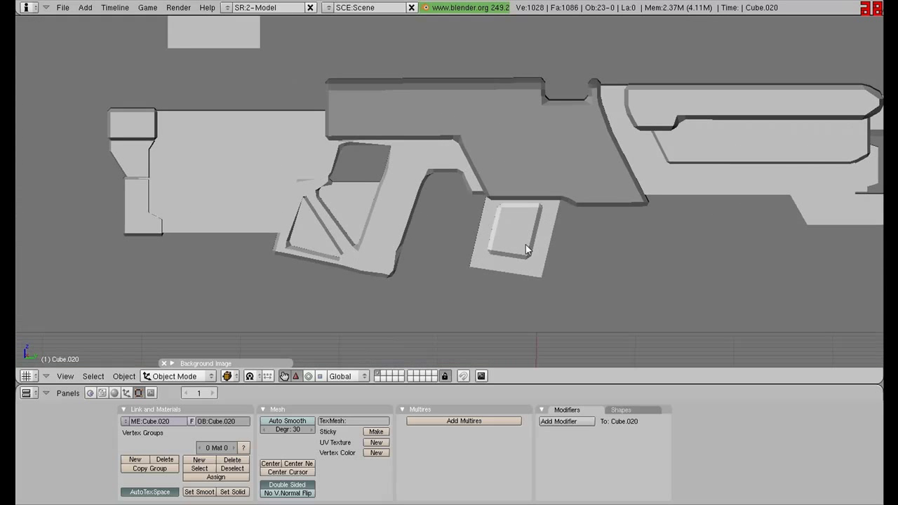
pyautogui.press('KP_5')
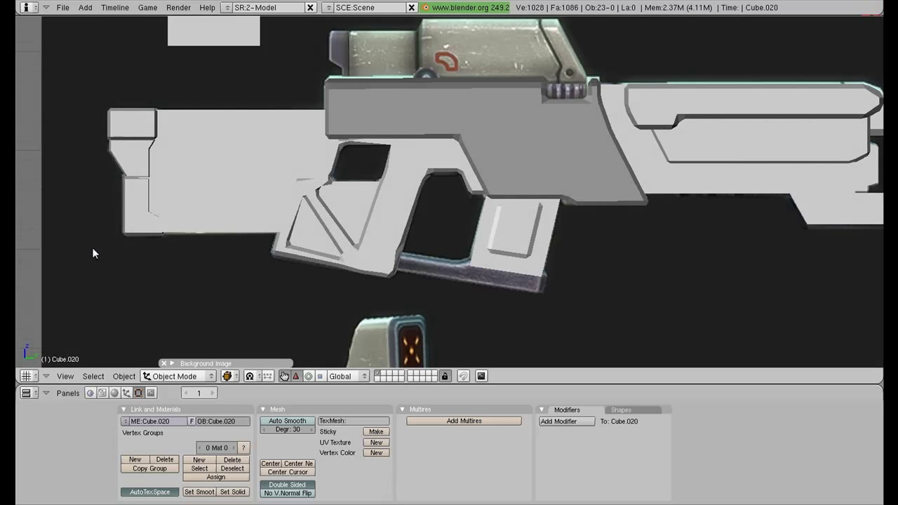
pyautogui.rightClick(295, 55)
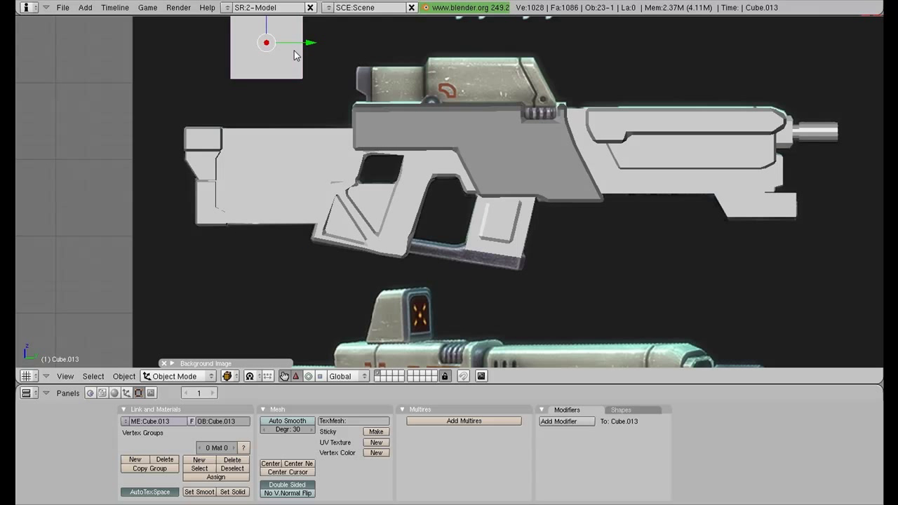
# Copy the spare plane, place it under the grip opening and shrink it to the guard's bottom.
pyautogui.press('g')
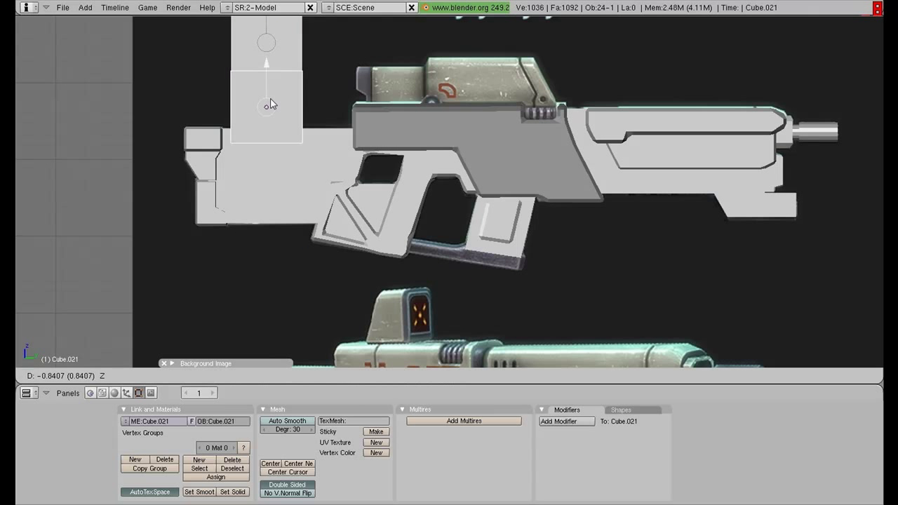
pyautogui.click(272, 233)
pyautogui.press('g')
pyautogui.press('y')
pyautogui.click(457, 281)
pyautogui.scroll(1, 486, 301)
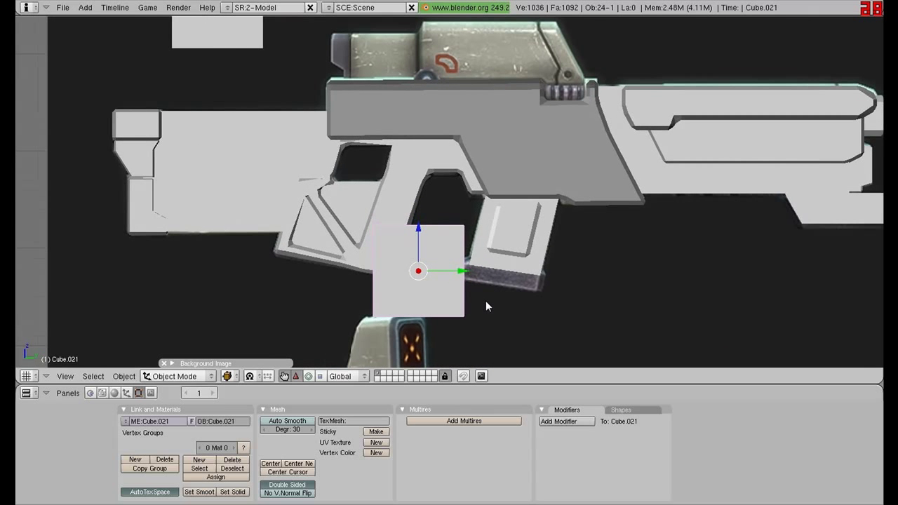
pyautogui.press('z')
pyautogui.press('s')
pyautogui.click(467, 300)
pyautogui.press('s')
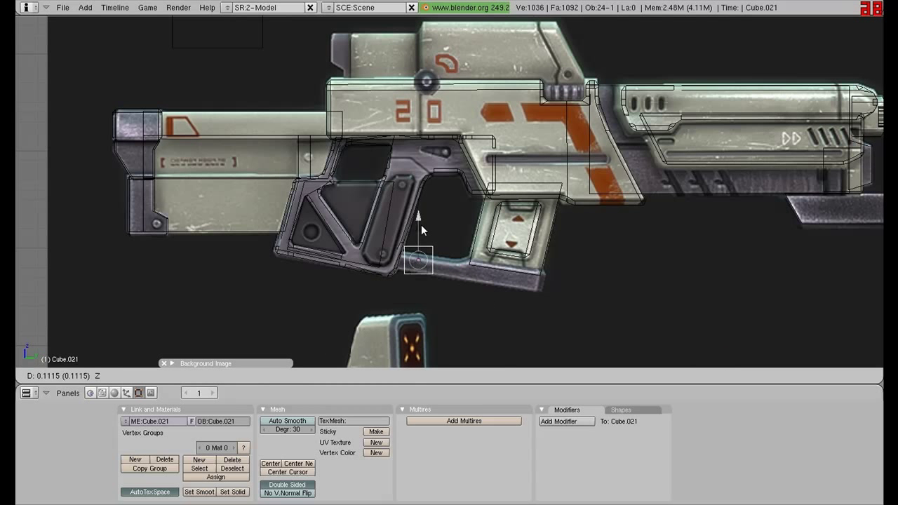
pyautogui.click(511, 260)
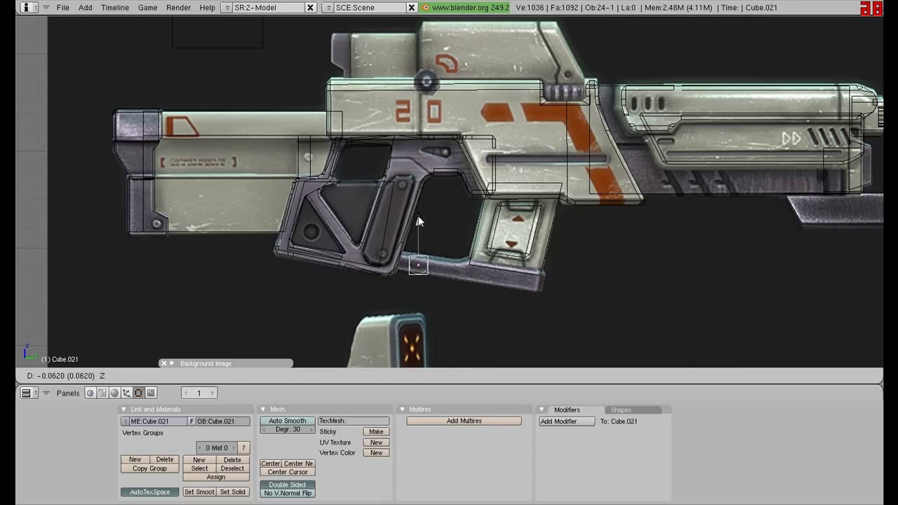
# In Edit Mode, stretch the strip along the guard's bottom and extrude a continuing section.
pyautogui.scroll(2, 416, 213)
pyautogui.keyDown('shift'); pyautogui.moveTo(430, 267); pyautogui.dragTo(521, 190, button='middle'); pyautogui.keyUp('shift')
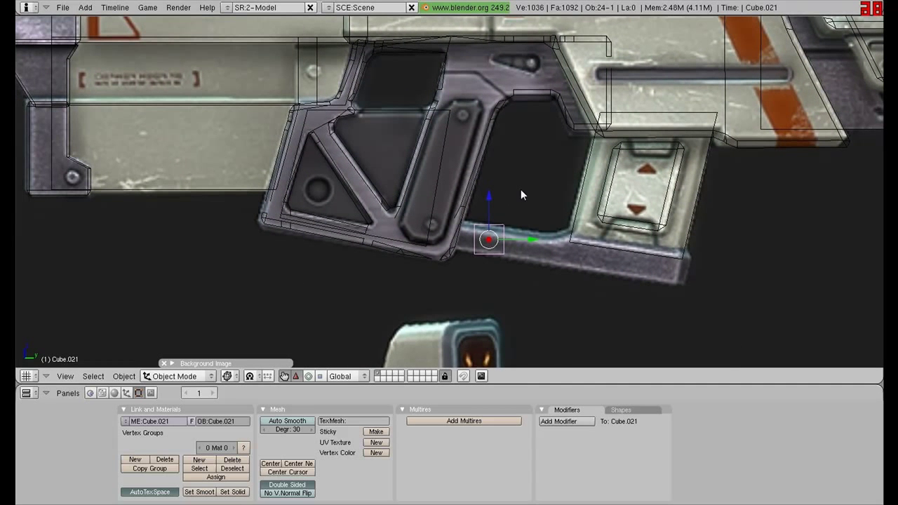
pyautogui.press('Tab')
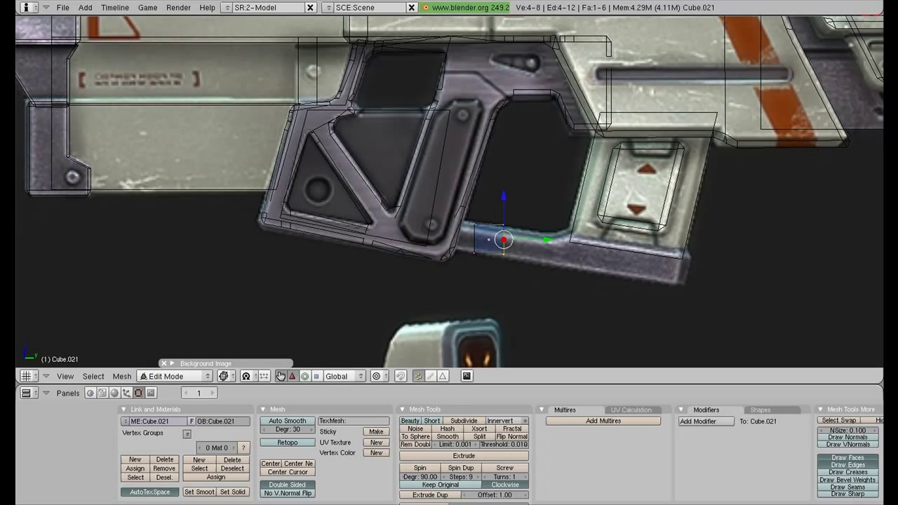
pyautogui.press('g')
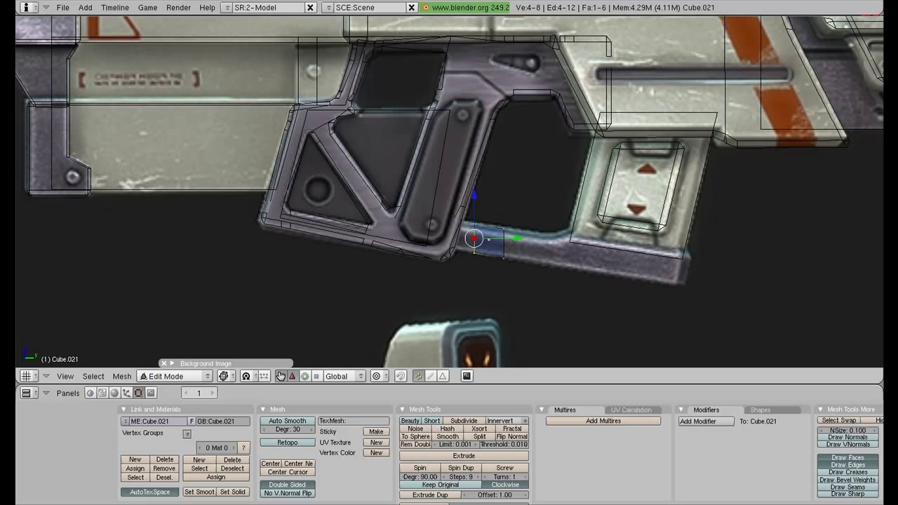
pyautogui.press('g')
pyautogui.press('Return')
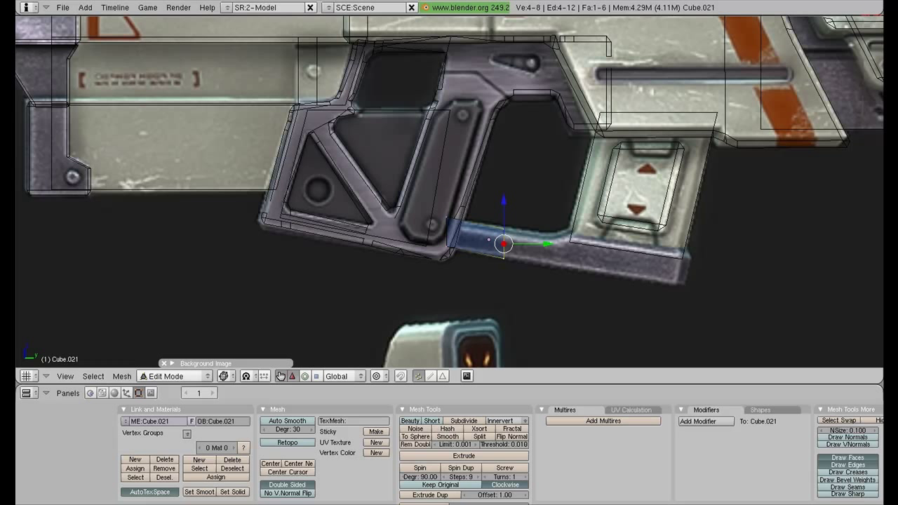
pyautogui.press('g')
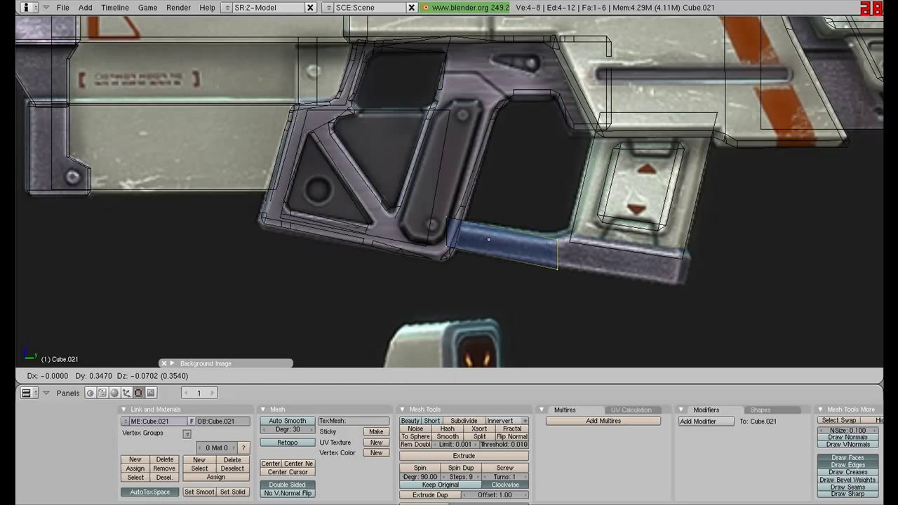
pyautogui.press('Return')
pyautogui.press('e')
pyautogui.press('Return')
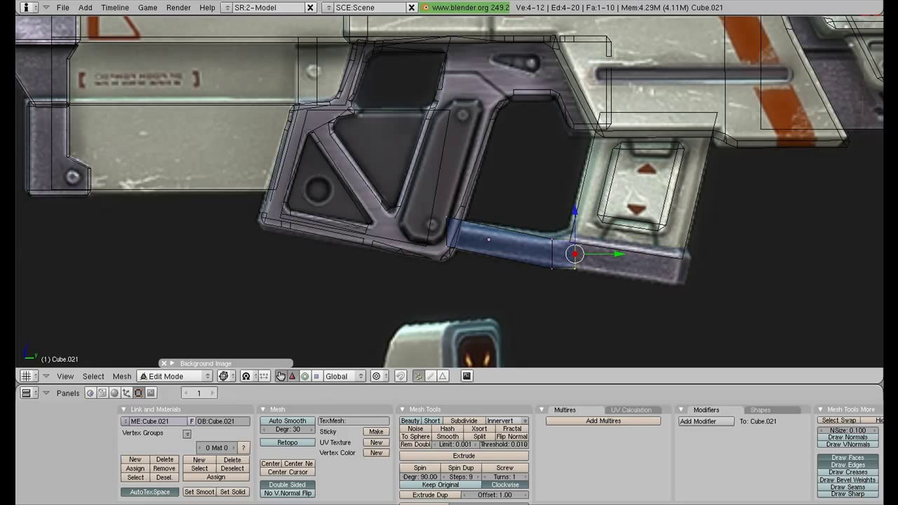
pyautogui.press('g')
pyautogui.press('z')
pyautogui.press('Return')
# Extrude the strip's end toward the magazine front, then lower, tilt and shrink it to match the reference.
pyautogui.press('a')
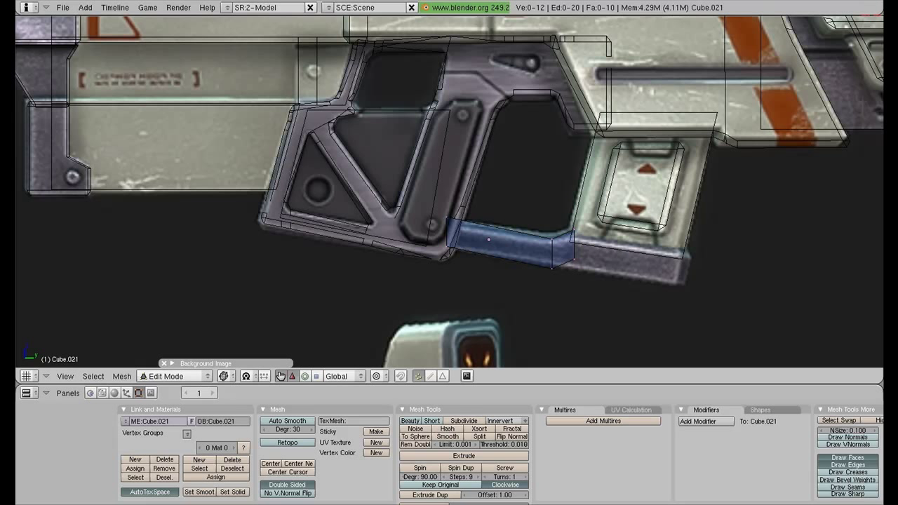
pyautogui.press('g')
pyautogui.press('z')
pyautogui.press('Return')
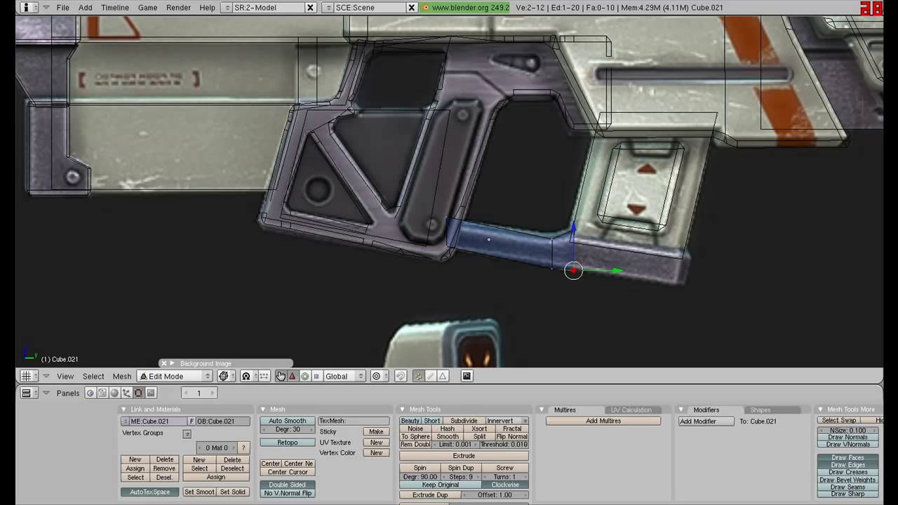
pyautogui.press('e')
pyautogui.press('Return')
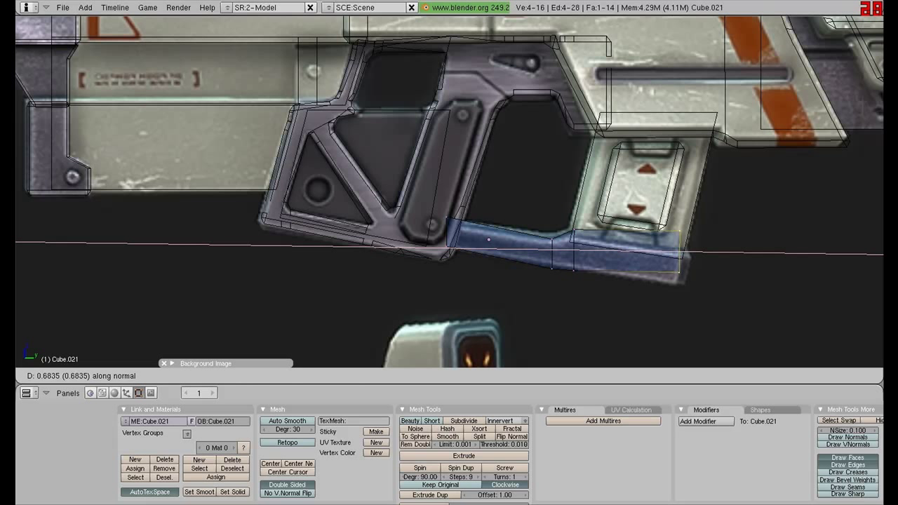
pyautogui.press('Return')
pyautogui.press('g')
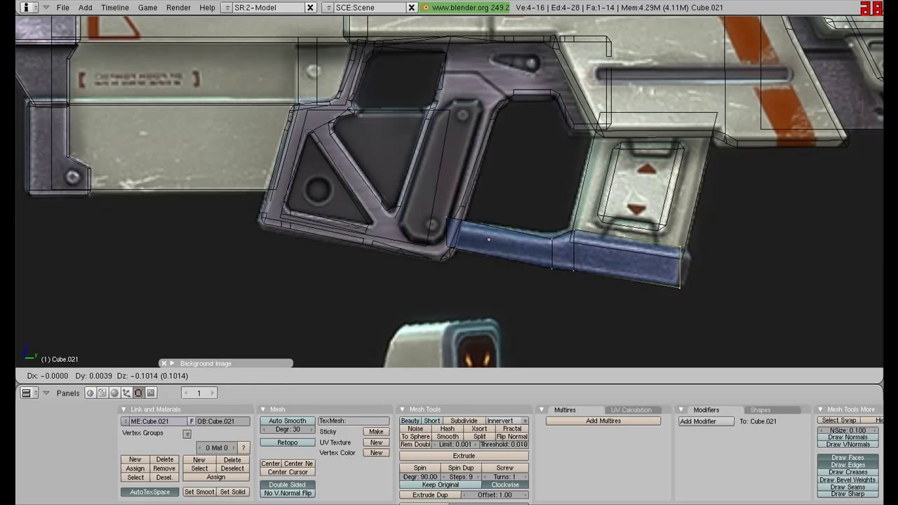
pyautogui.press('Return')
pyautogui.press('r')
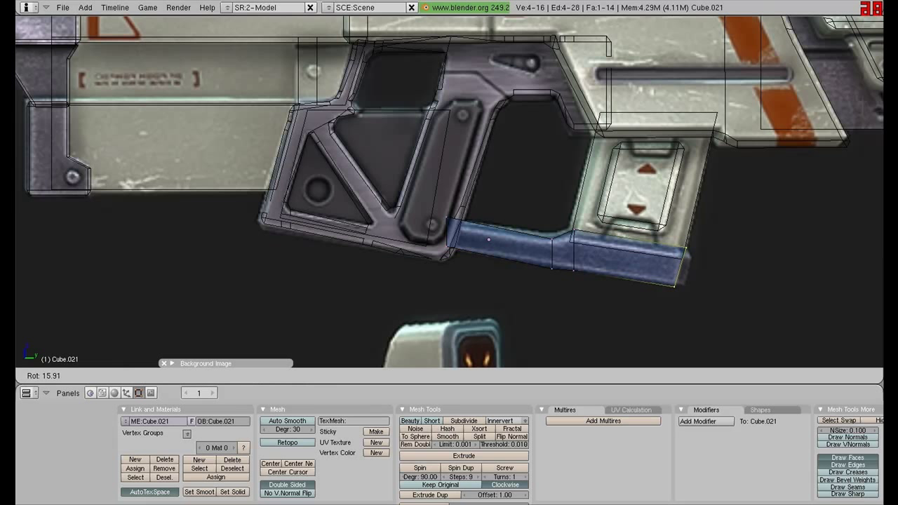
pyautogui.press('Return')
pyautogui.press('s')
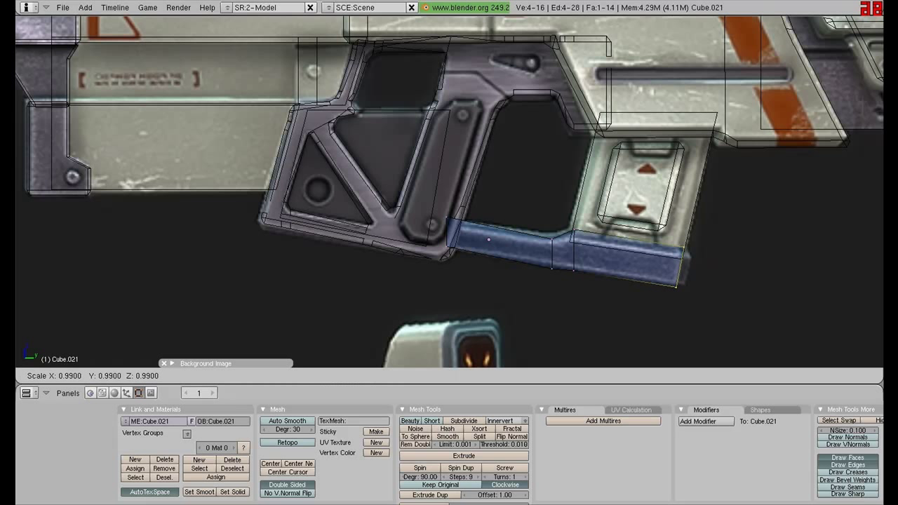
pyautogui.press('Return')
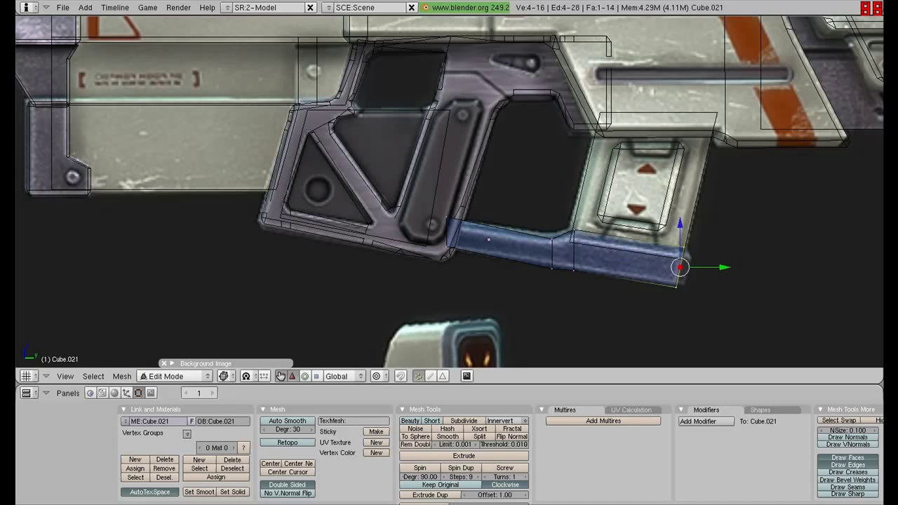
pyautogui.press('Tab')
pyautogui.moveTo(725, 229); pyautogui.dragTo(538, 220, button='middle')
# Add a Bevel modifier with width 0.2500 to the trigger guard and apply it.
pyautogui.press('z')
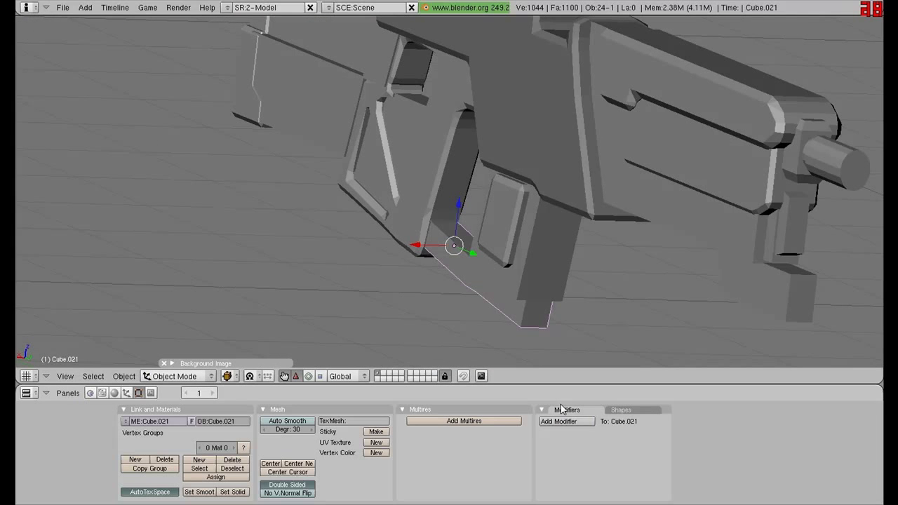
pyautogui.click(561, 421)
pyautogui.click(577, 395)
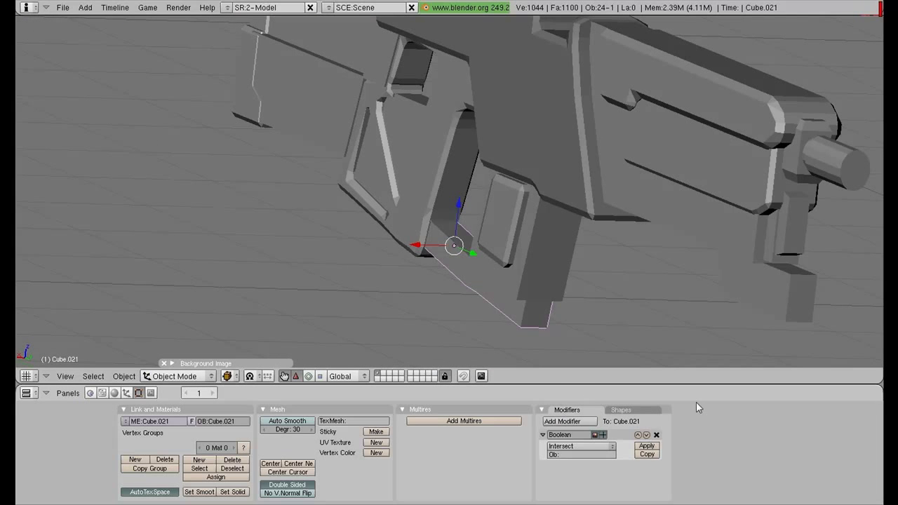
pyautogui.click(656, 435)
pyautogui.click(561, 420)
pyautogui.click(565, 396)
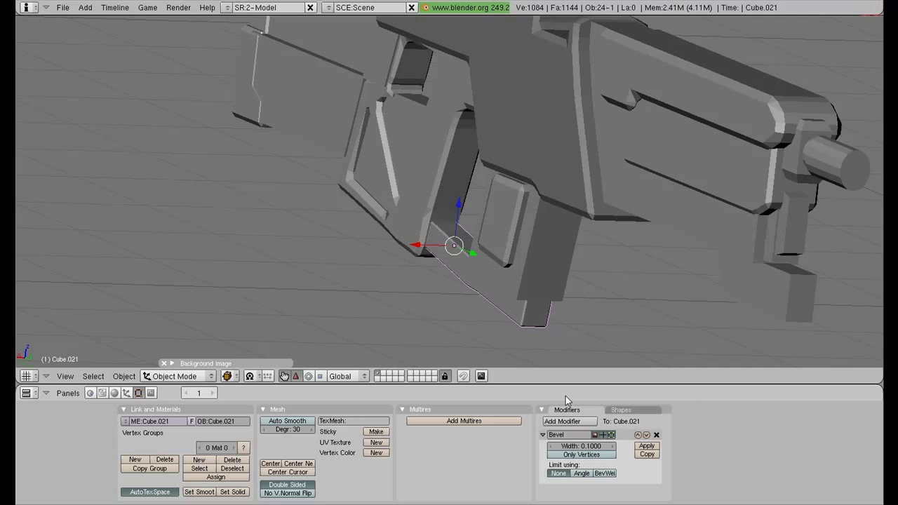
pyautogui.click(610, 446)
pyautogui.click(610, 447)
pyautogui.click(611, 446)
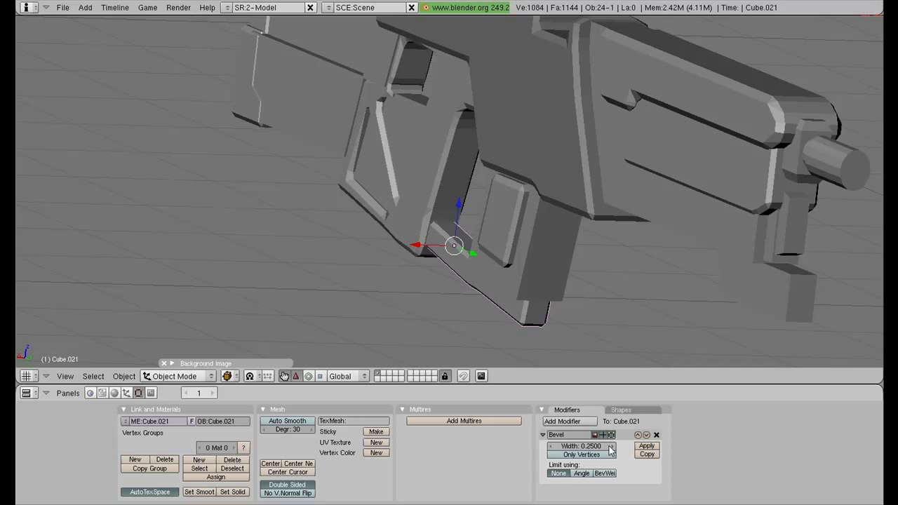
pyautogui.click(646, 446)
# Widen the trigger guard and the magazine insert panel along X.
pyautogui.press('s')
pyautogui.press('x')
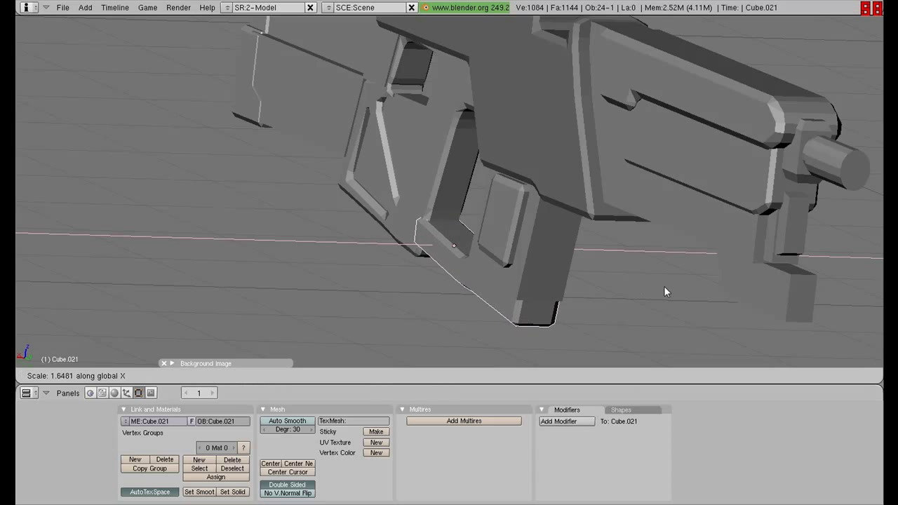
pyautogui.click(729, 283)
pyautogui.rightClick(533, 232)
pyautogui.press('s')
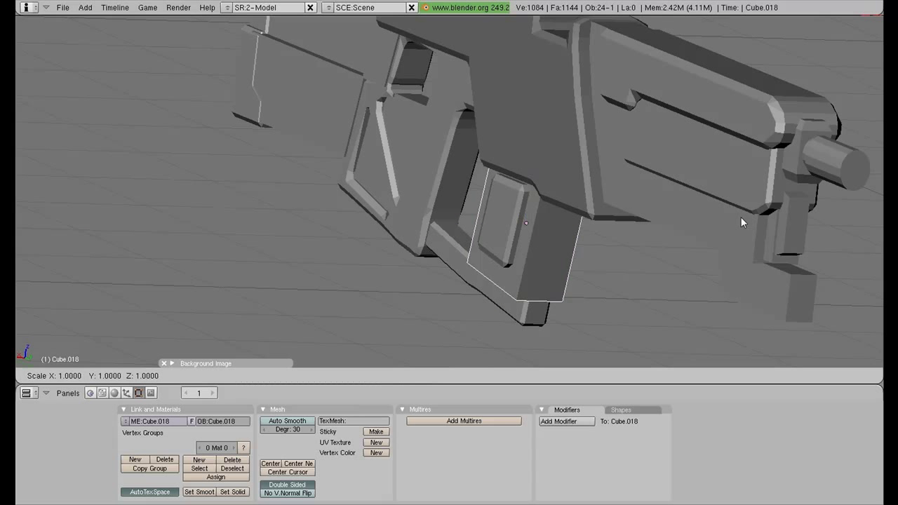
pyautogui.press('x')
pyautogui.click(635, 225)
# Narrow the trigger guard along X to its final width.
pyautogui.rightClick(517, 313)
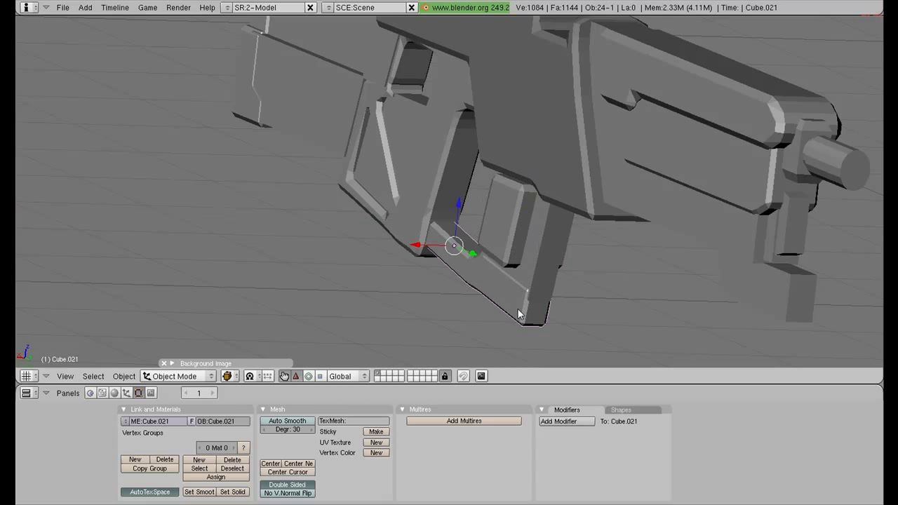
pyautogui.press('s')
pyautogui.press('x')
pyautogui.click(646, 215)
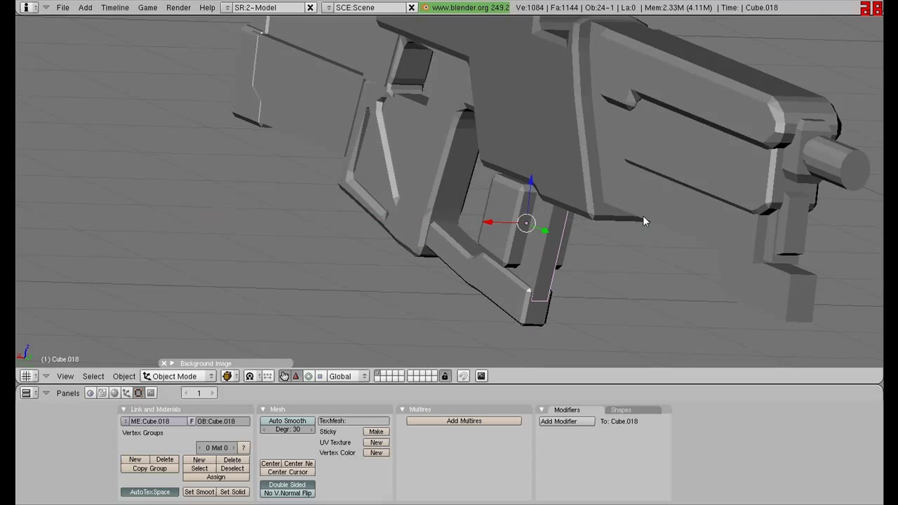
pyautogui.press('s')
pyautogui.press('x')
pyautogui.click(607, 259)
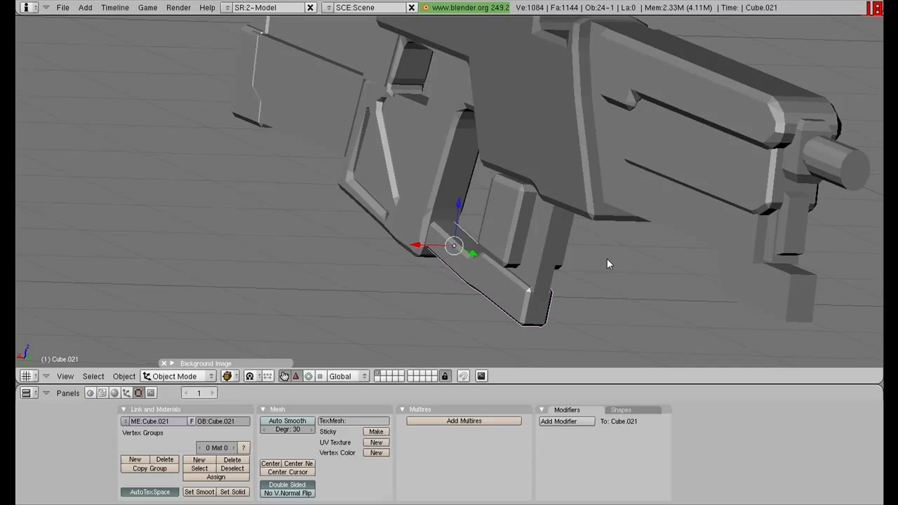
# Delete the extra insert strip.
pyautogui.moveTo(607, 258)
pyautogui.mouseDown(button='middle')
pyautogui.moveTo(612, 237)
pyautogui.moveTo(548, 160)
pyautogui.moveTo(505, 65)
pyautogui.moveTo(399, 31)
pyautogui.moveTo(341, 77)
pyautogui.moveTo(216, 140)
pyautogui.moveTo(403, 144)
pyautogui.moveTo(395, 159)
pyautogui.mouseUp(button='middle')
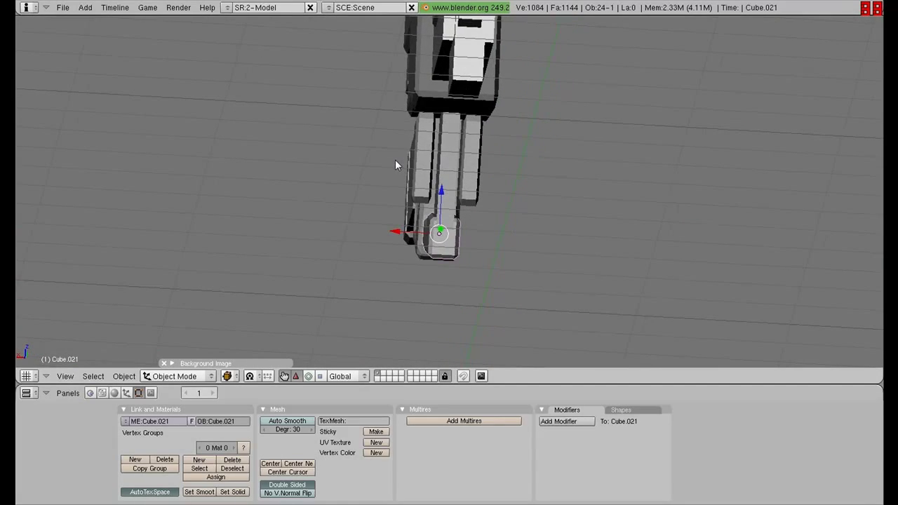
pyautogui.rightClick(419, 165)
pyautogui.press('x')
pyautogui.press('Return')
# Move the remaining strip Cube.020 0.1477 along X toward the magazine and widen it.
pyautogui.rightClick(419, 164)
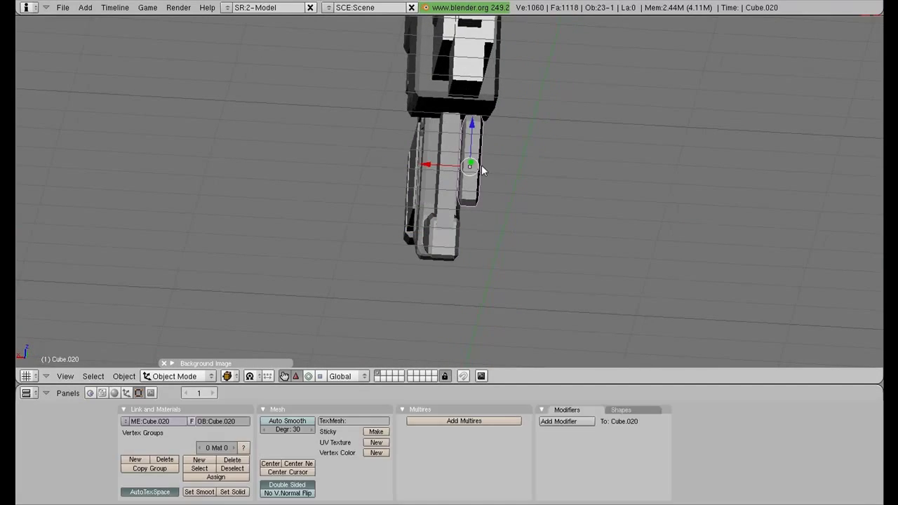
pyautogui.press('g')
pyautogui.press('x')
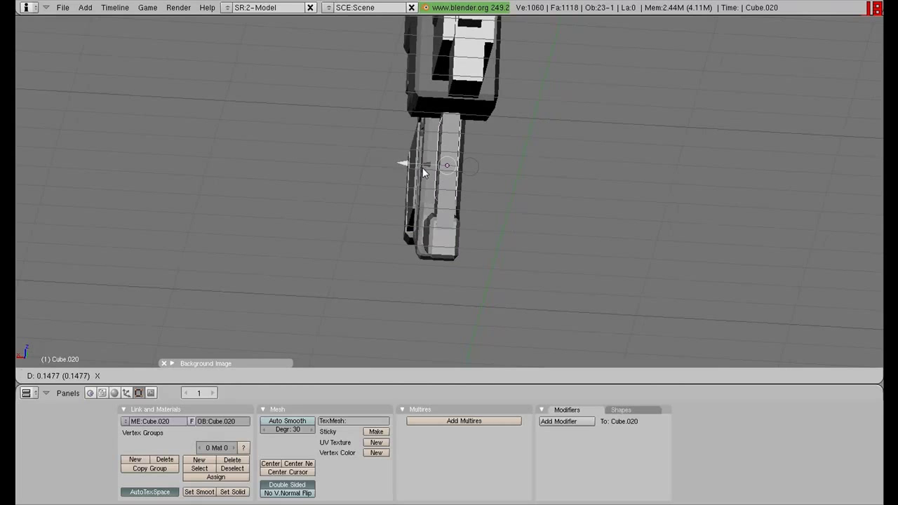
pyautogui.click(424, 168)
pyautogui.press('s')
pyautogui.press('x')
pyautogui.click(472, 173)
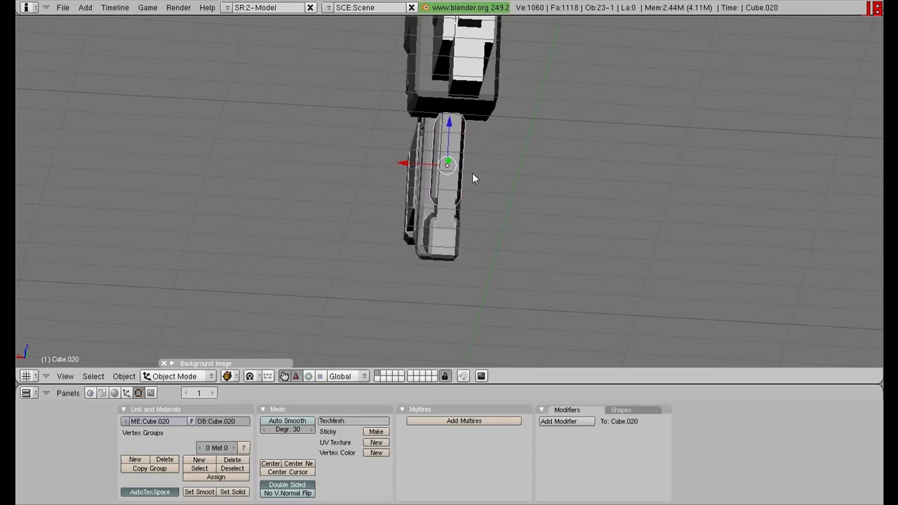
pyautogui.moveTo(473, 173)
pyautogui.mouseDown(button='middle')
pyautogui.moveTo(423, 336)
pyautogui.moveTo(515, 275)
pyautogui.moveTo(528, 238)
pyautogui.moveTo(406, 177)
pyautogui.moveTo(429, 179)
pyautogui.moveTo(315, 155)
pyautogui.moveTo(293, 125)
pyautogui.moveTo(299, 186)
pyautogui.moveTo(411, 245)
pyautogui.moveTo(421, 336)
pyautogui.moveTo(450, 263)
pyautogui.moveTo(621, 200)
pyautogui.moveTo(359, 194)
pyautogui.moveTo(411, 171)
pyautogui.moveTo(640, 239)
pyautogui.mouseUp(button='middle')
pyautogui.press('a')
# Select the small box at the magazine well and switch to the side view with the reference.
pyautogui.scroll(-4, 641, 232)
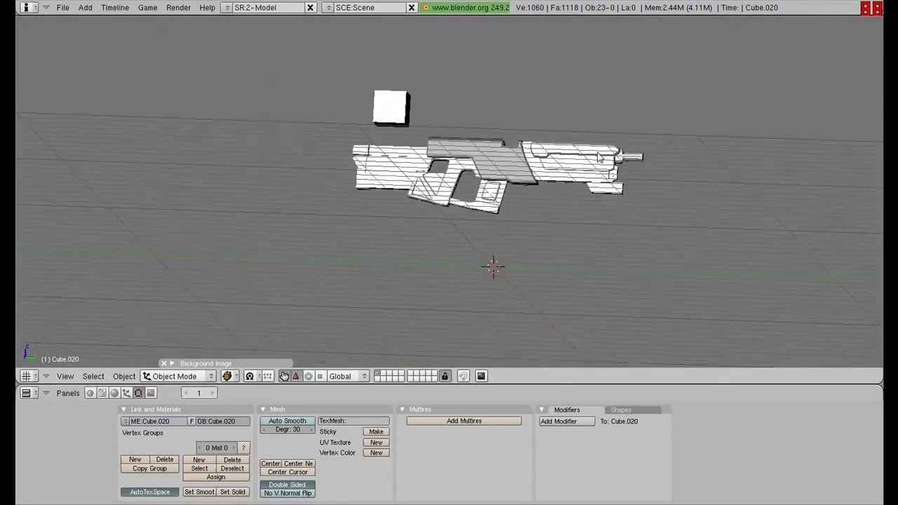
pyautogui.scroll(3, 436, 199)
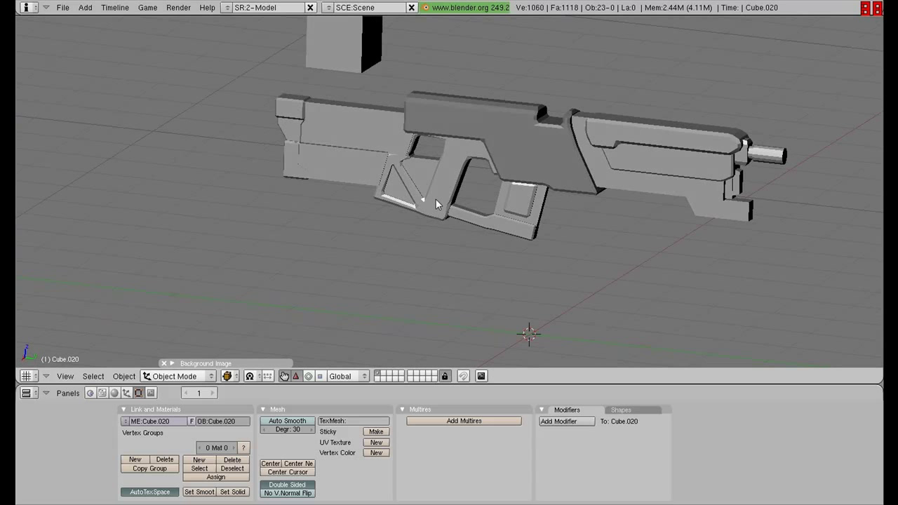
pyautogui.rightClick(517, 203)
pyautogui.moveTo(518, 203); pyautogui.dragTo(462, 204, button='middle')
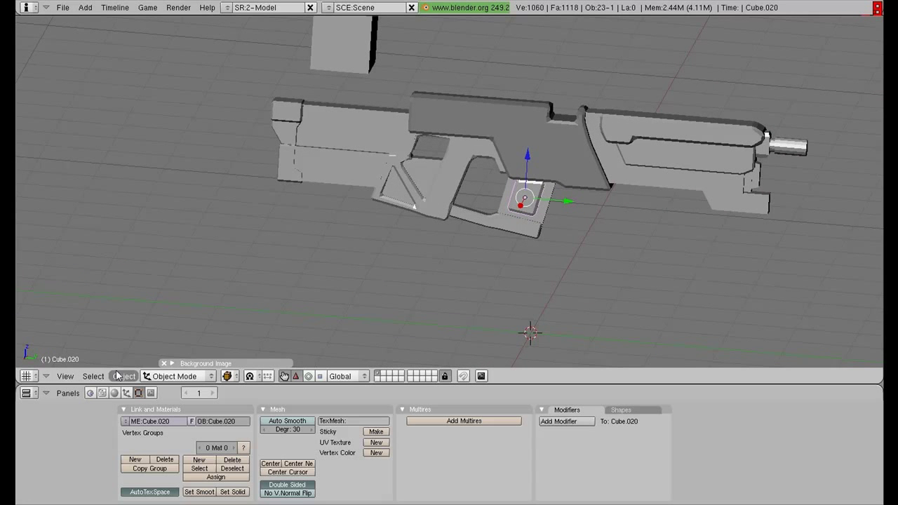
pyautogui.press('KP_3')
pyautogui.scroll(3, 641, 235)
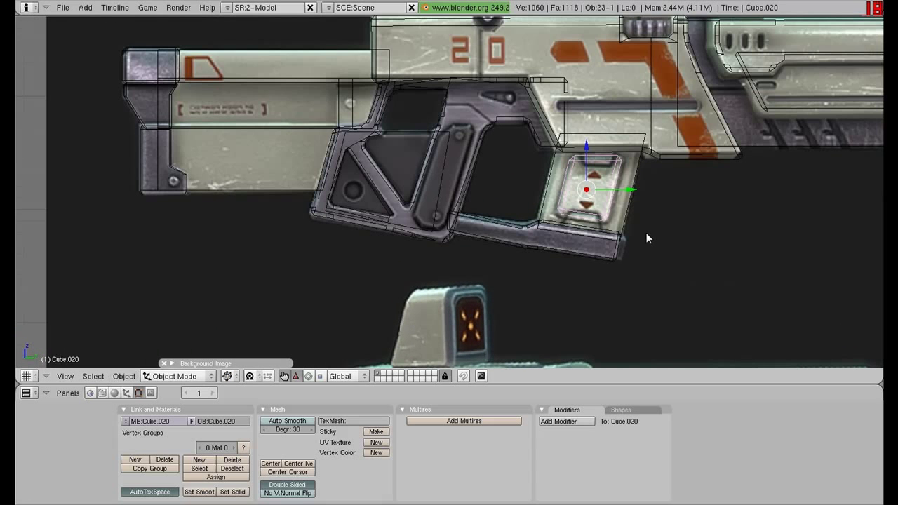
# Duplicate the small box onto the grip, narrow it and stretch it taller along Z.
pyautogui.hotkey('shift', 'd')
pyautogui.press('Escape')
pyautogui.press('g')
pyautogui.click(576, 190)
pyautogui.press('s')
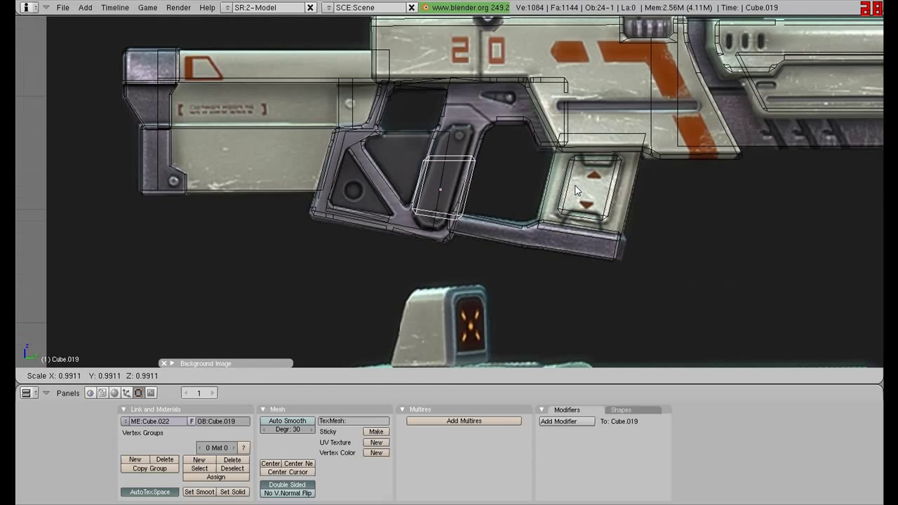
pyautogui.press('z')
pyautogui.press('y')
pyautogui.click(534, 188)
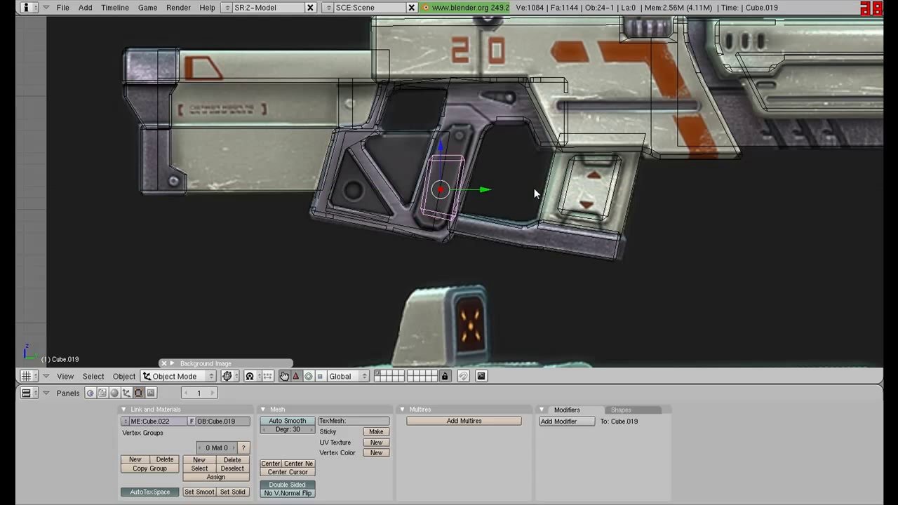
pyautogui.press('r')
pyautogui.press('Escape')
pyautogui.press('s')
pyautogui.press('z')
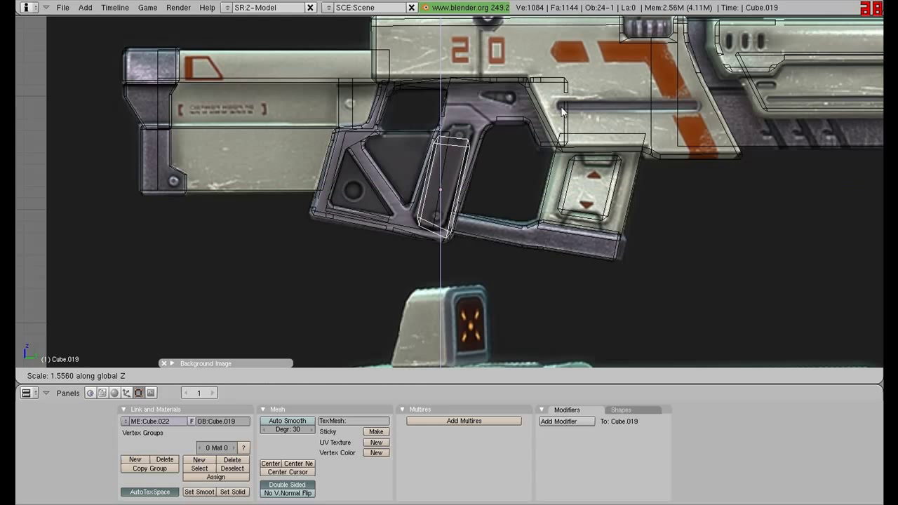
pyautogui.click(568, 122)
# Tilt the insert Cube.019 to follow the slanted grip strut and widen it along X.
pyautogui.press('s')
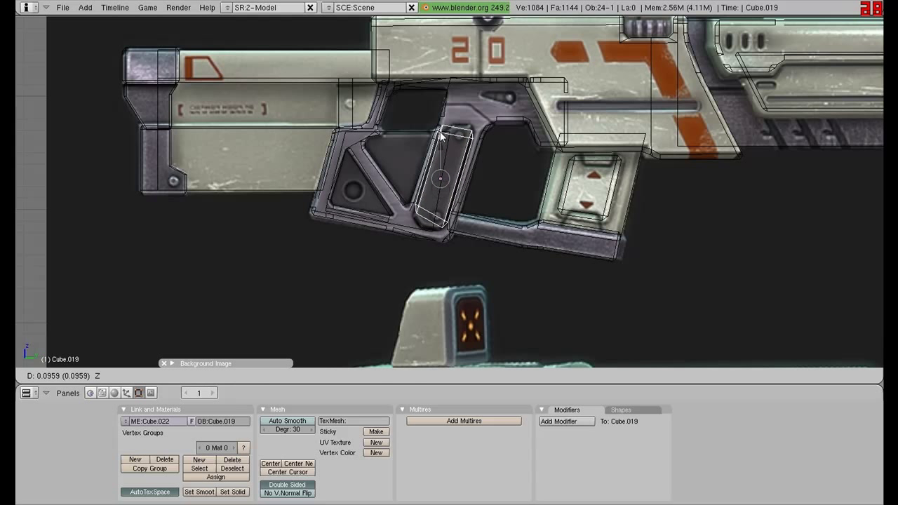
pyautogui.press('Escape')
pyautogui.press('s')
pyautogui.press('z')
pyautogui.press('y')
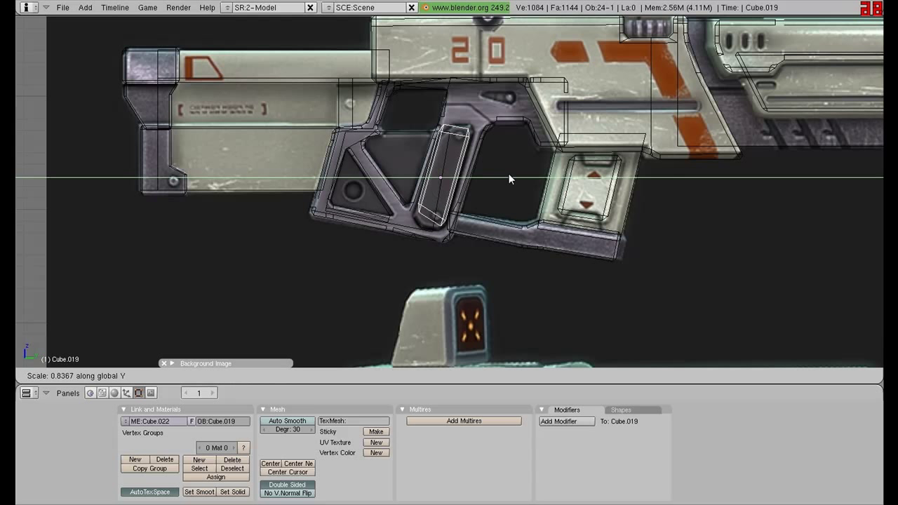
pyautogui.press('r')
pyautogui.click(507, 173)
pyautogui.press('s')
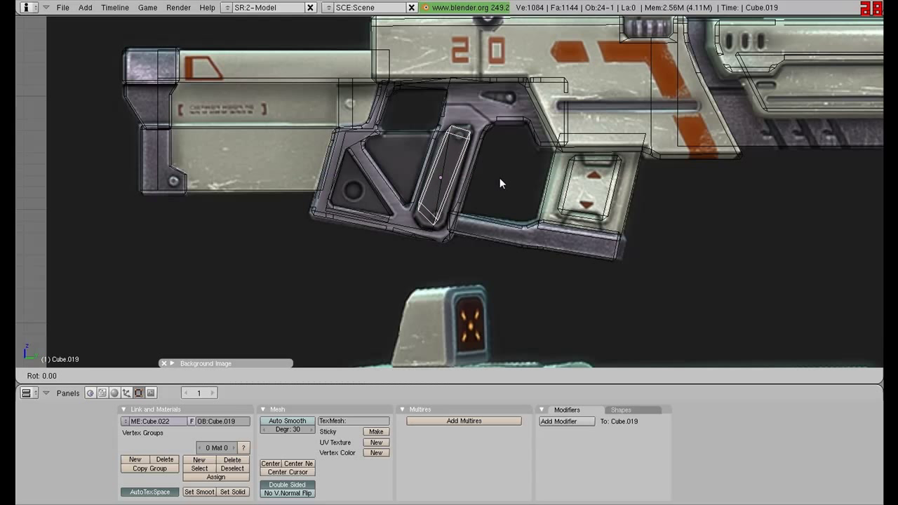
pyautogui.press('x')
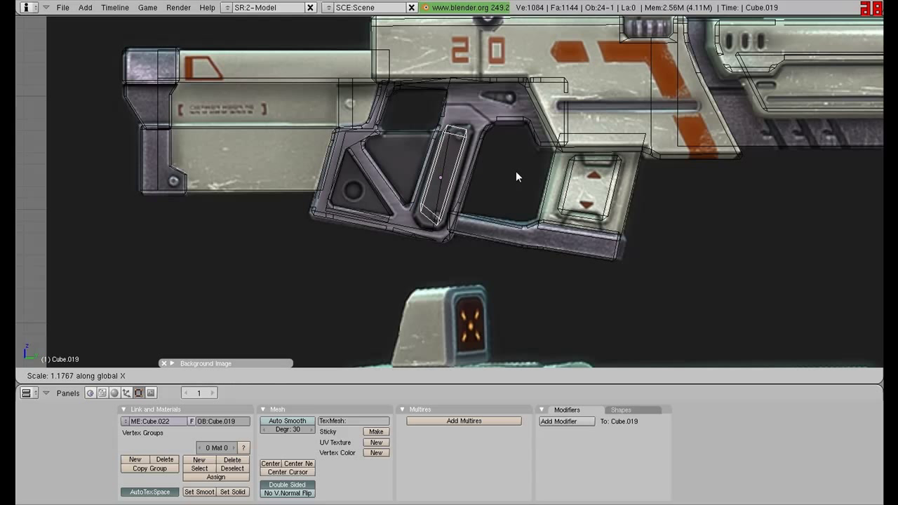
pyautogui.click(520, 170)
pyautogui.press('z')
pyautogui.moveTo(519, 172); pyautogui.dragTo(431, 181, button='middle')
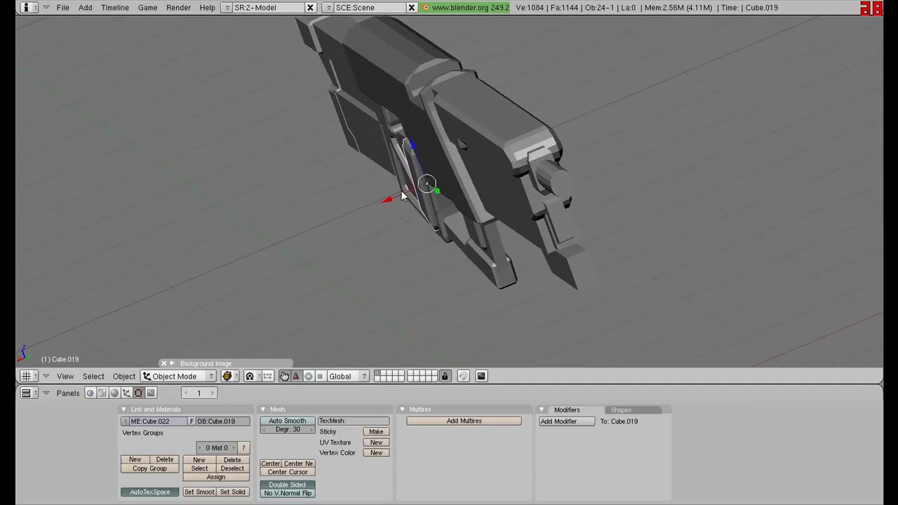
# Slide the grip insert Cube.019 sideways and thicken it to a 1.9843 X scale.
pyautogui.scroll(3, 402, 196)
pyautogui.moveTo(496, 161); pyautogui.dragTo(450, 184, button='middle')
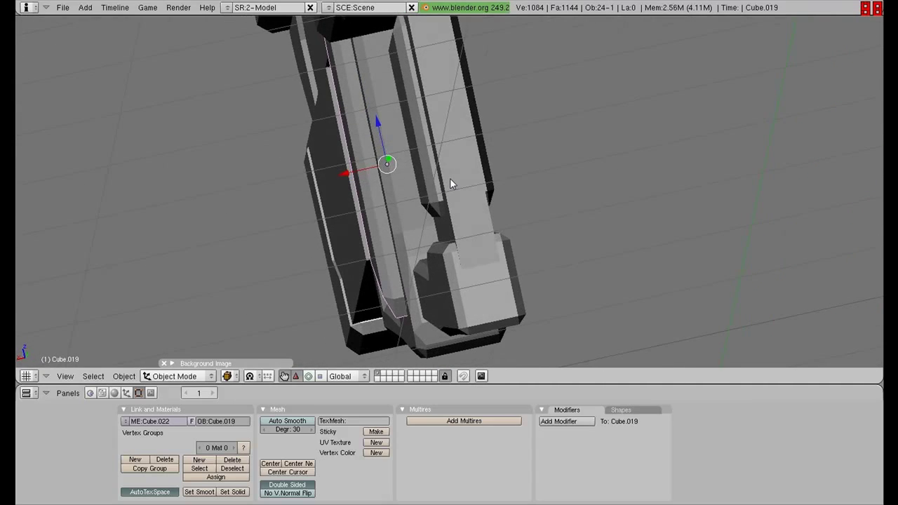
pyautogui.press('g')
pyautogui.press('s')
pyautogui.press('x')
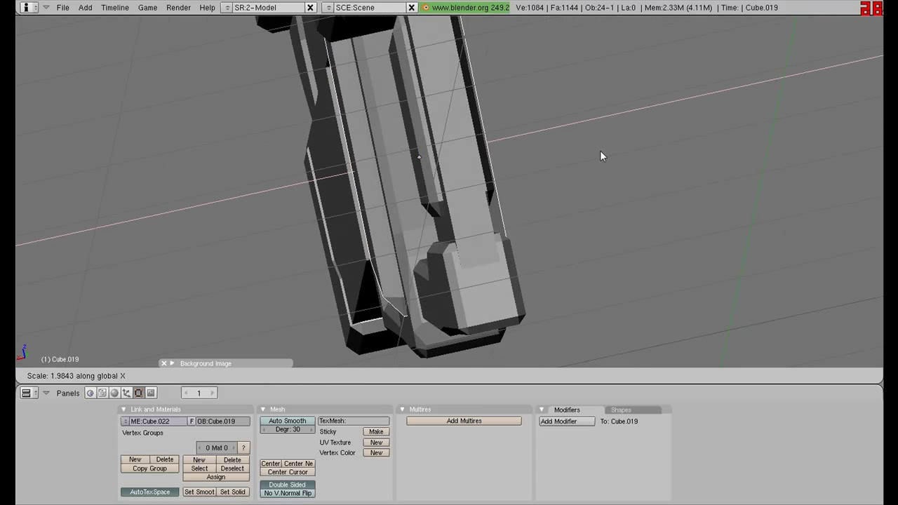
pyautogui.click(566, 158)
pyautogui.moveTo(567, 158)
pyautogui.mouseDown(button='middle')
pyautogui.moveTo(524, 183)
pyautogui.moveTo(506, 179)
pyautogui.moveTo(505, 155)
pyautogui.moveTo(470, 144)
pyautogui.moveTo(552, 161)
pyautogui.moveTo(462, 177)
pyautogui.moveTo(622, 172)
pyautogui.moveTo(604, 263)
pyautogui.moveTo(526, 196)
pyautogui.mouseUp(button='middle')
pyautogui.press('s')
pyautogui.press('x')
pyautogui.click(508, 179)
pyautogui.press('a')
pyautogui.scroll(3, 527, 196)
# In side view, duplicate the small stand-alone cube and drop the copy onto the receiver's top notch.
pyautogui.scroll(-2, 554, 208)
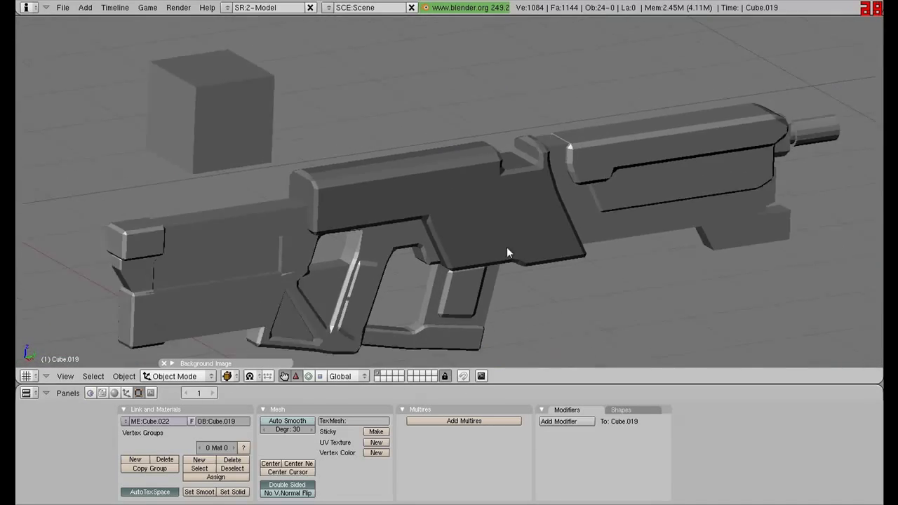
pyautogui.scroll(-3, 507, 247)
pyautogui.press('KP_1')
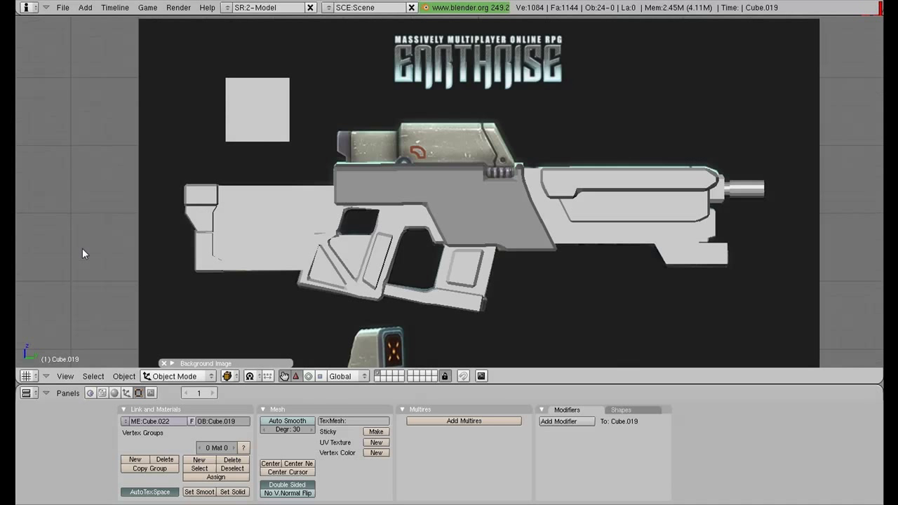
pyautogui.rightClick(260, 112)
pyautogui.scroll(5, 477, 179)
pyautogui.scroll(-1, 333, 146)
pyautogui.scroll(-2, 334, 141)
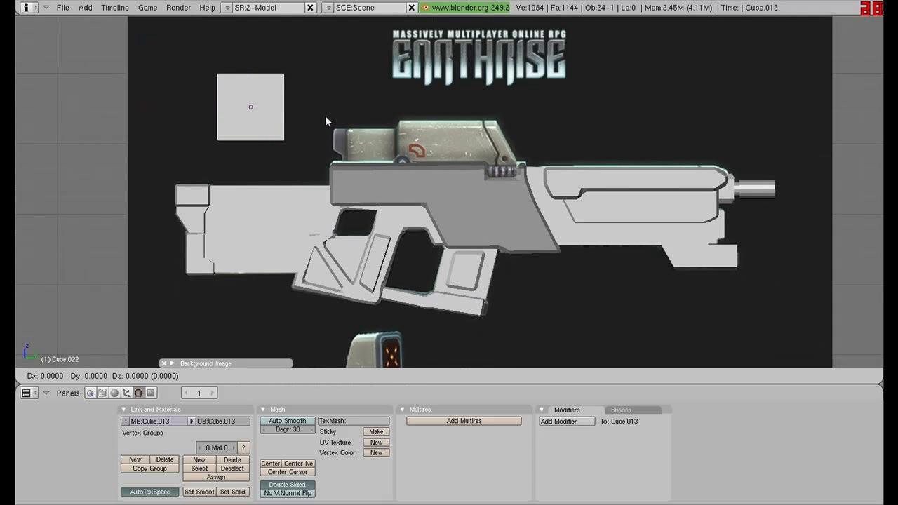
pyautogui.hotkey('shift', 'd')
pyautogui.click(535, 148)
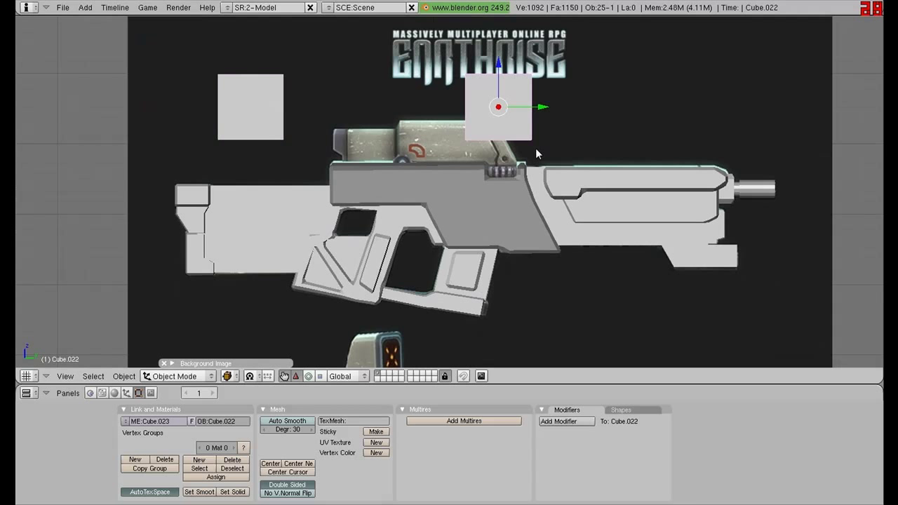
pyautogui.press('g')
pyautogui.press('z')
pyautogui.click(535, 221)
# Scale the new block thinner along X to match the notch width.
pyautogui.moveTo(535, 222); pyautogui.dragTo(335, 222, button='middle')
pyautogui.press('s')
pyautogui.press('x')
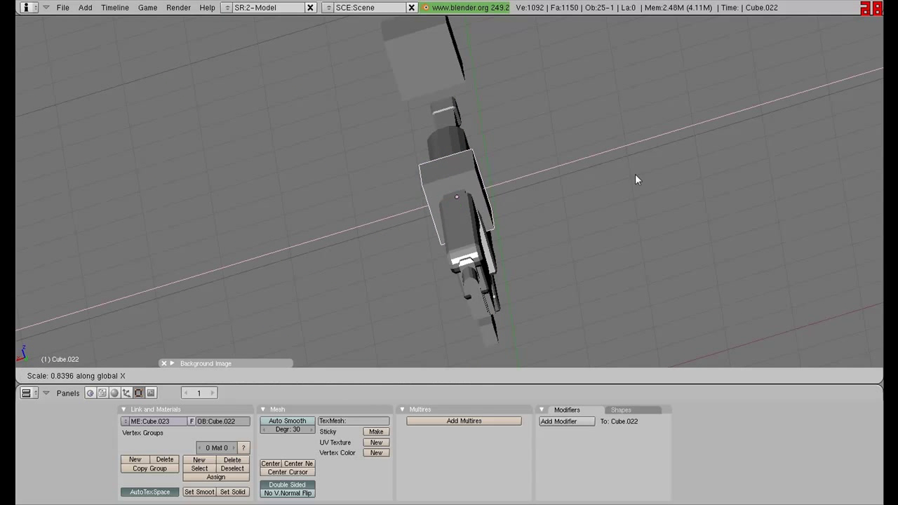
pyautogui.click(520, 200)
pyautogui.press('s')
pyautogui.press('x')
pyautogui.moveTo(520, 200)
pyautogui.mouseDown(button='middle')
pyautogui.moveTo(523, 181)
pyautogui.moveTo(534, 217)
pyautogui.mouseUp(button='middle')
pyautogui.press('Escape')
# In edit mode, shrink the block along Z and Y so it fills the receiver slot.
pyautogui.press('Tab')
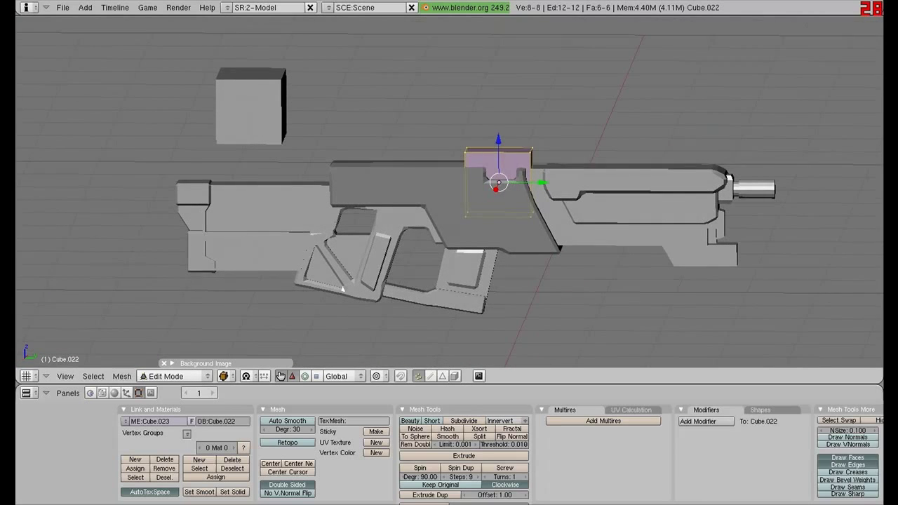
pyautogui.press('s')
pyautogui.press('z')
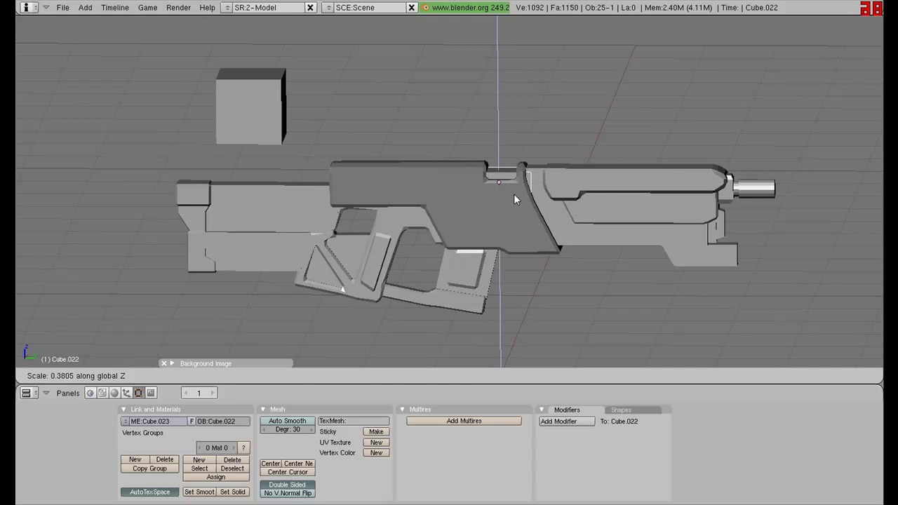
pyautogui.click(515, 195)
pyautogui.press('s')
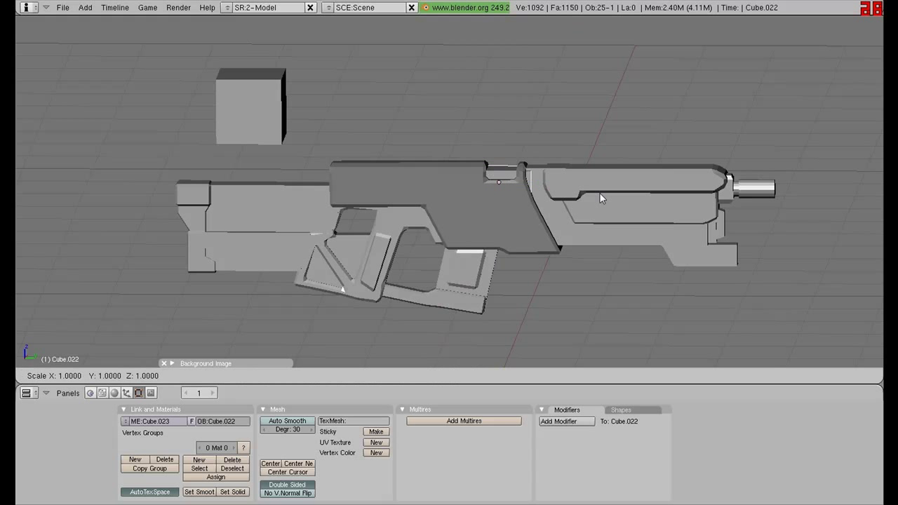
pyautogui.press('y')
pyautogui.click(576, 191)
pyautogui.scroll(2, 576, 191)
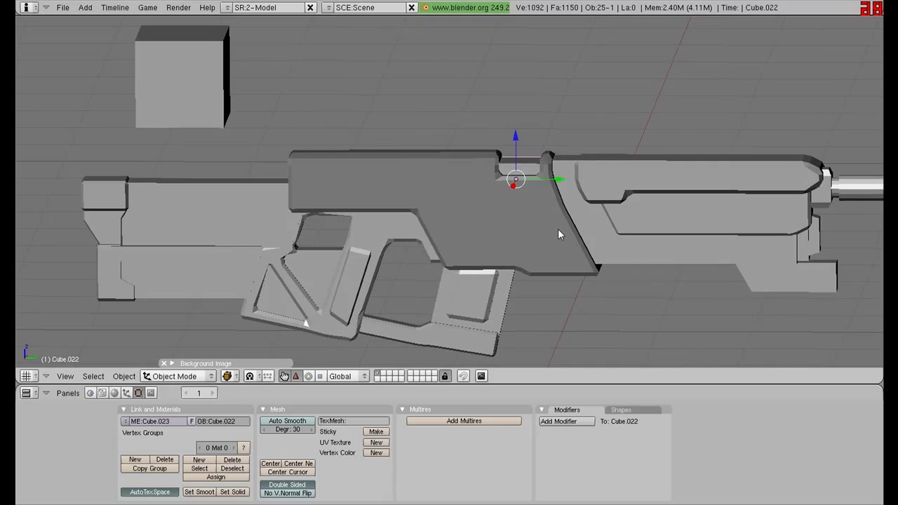
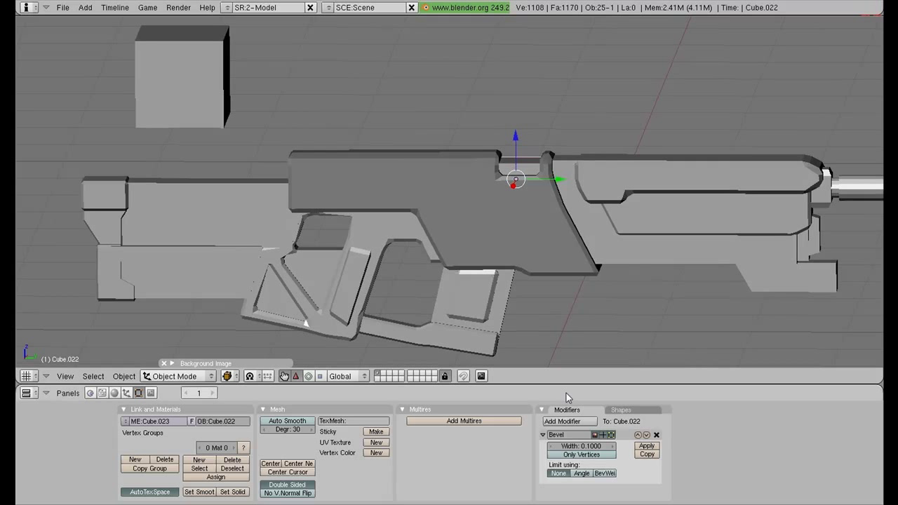
# Set the notch piece's bevel width to 0.3 and apply the bevel.
pyautogui.click(613, 446)
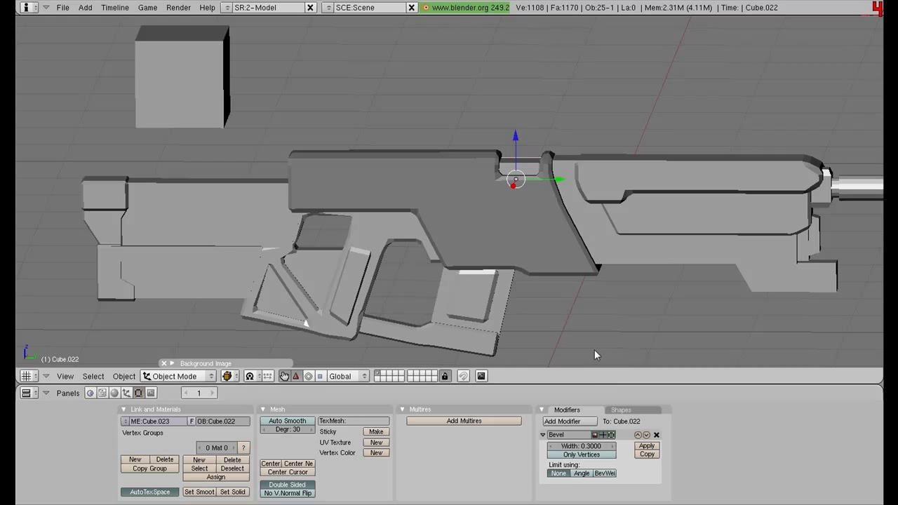
pyautogui.scroll(4, 600, 323)
pyautogui.moveTo(603, 308)
pyautogui.mouseDown(button='middle')
pyautogui.moveTo(613, 217)
pyautogui.moveTo(456, 218)
pyautogui.moveTo(509, 231)
pyautogui.mouseUp(button='middle')
pyautogui.click(646, 446)
# Reselect the notch piece and scale it along the Y axis.
pyautogui.moveTo(628, 341)
pyautogui.mouseDown(button='middle')
pyautogui.moveTo(506, 231)
pyautogui.moveTo(637, 237)
pyautogui.moveTo(630, 202)
pyautogui.mouseUp(button='middle')
pyautogui.press('a')
pyautogui.scroll(-4, 630, 202)
pyautogui.moveTo(550, 224)
pyautogui.mouseDown(button='middle')
pyautogui.moveTo(389, 232)
pyautogui.moveTo(482, 239)
pyautogui.moveTo(517, 186)
pyautogui.mouseUp(button='middle')
pyautogui.rightClick(517, 186)
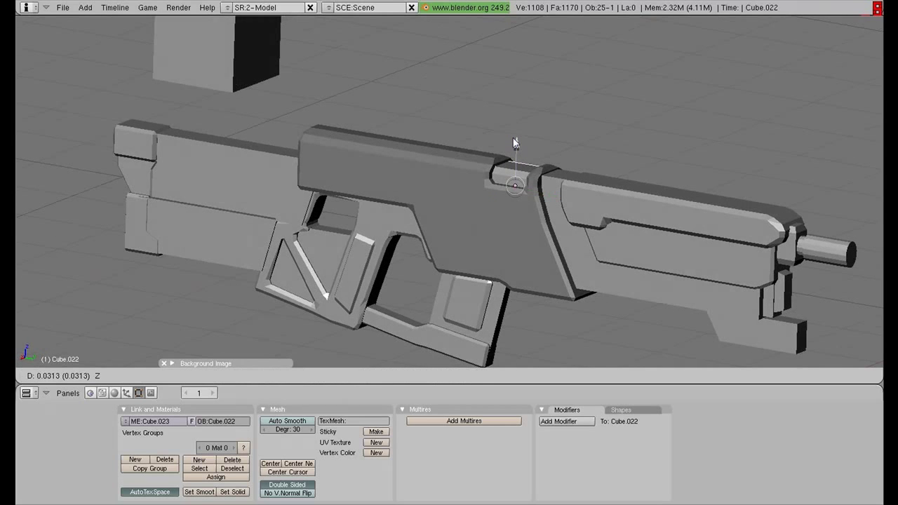
pyautogui.moveTo(513, 138)
pyautogui.mouseDown(button='middle')
pyautogui.moveTo(618, 161)
pyautogui.moveTo(607, 255)
pyautogui.moveTo(515, 225)
pyautogui.moveTo(525, 247)
pyautogui.mouseUp(button='middle')
pyautogui.press('a')
pyautogui.scroll(4, 514, 228)
pyautogui.rightClick(575, 150)
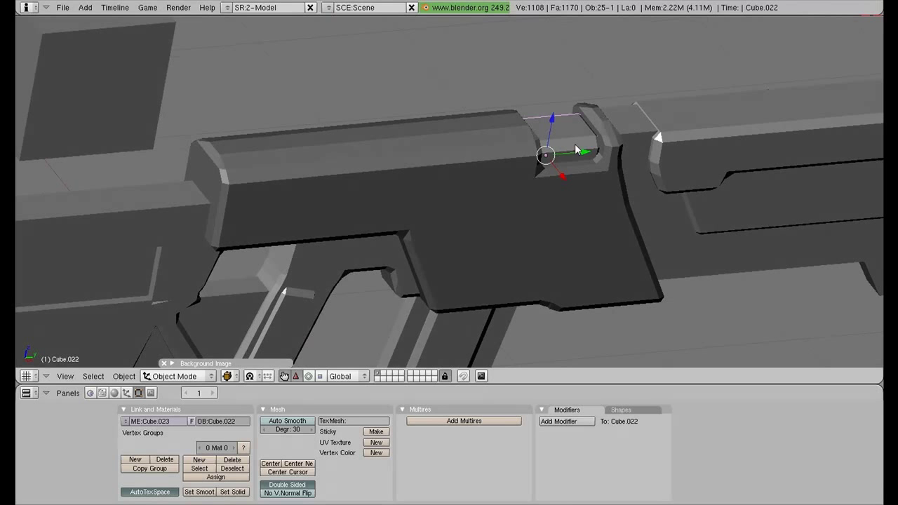
pyautogui.press('s')
pyautogui.press('y')
pyautogui.click(656, 176)
# Deselect the notch and select the receiver object named Cube.
pyautogui.press('a')
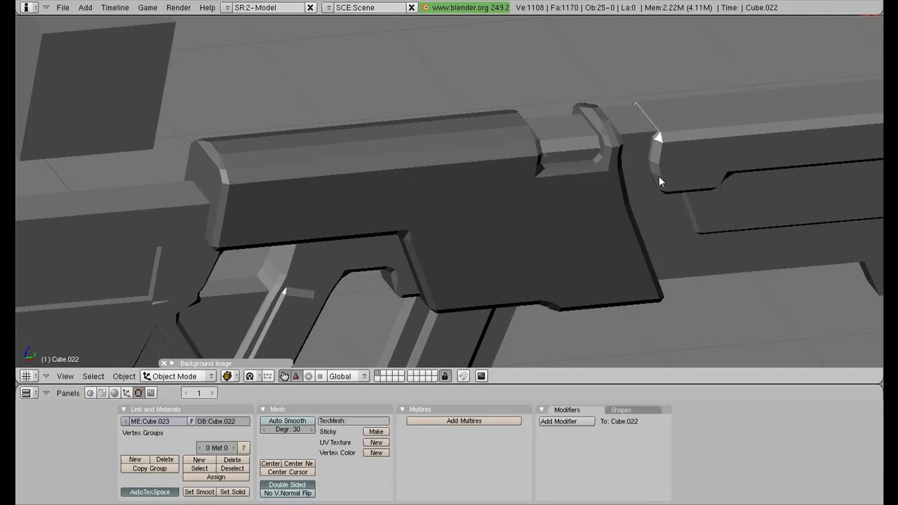
pyautogui.scroll(-3, 635, 177)
pyautogui.moveTo(612, 179); pyautogui.dragTo(425, 145, button='middle')
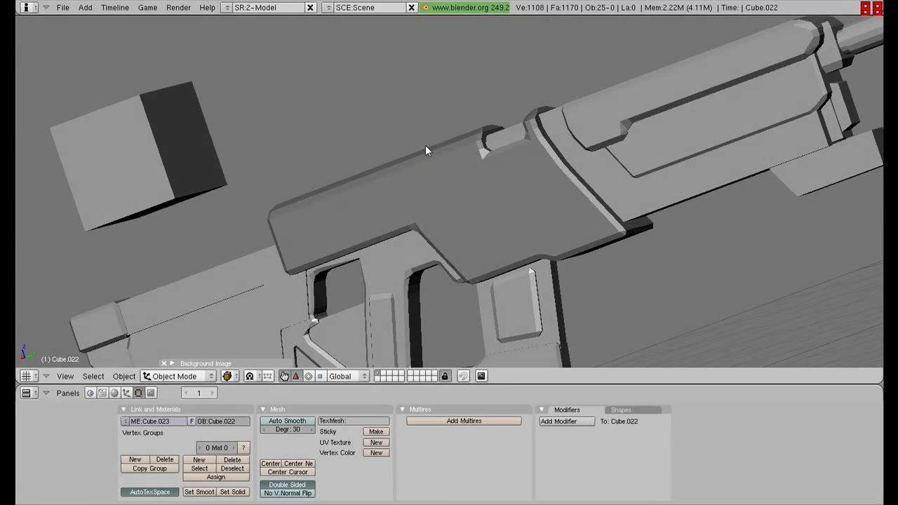
pyautogui.rightClick(424, 169)
pyautogui.moveTo(421, 184); pyautogui.dragTo(139, 377, button='middle')
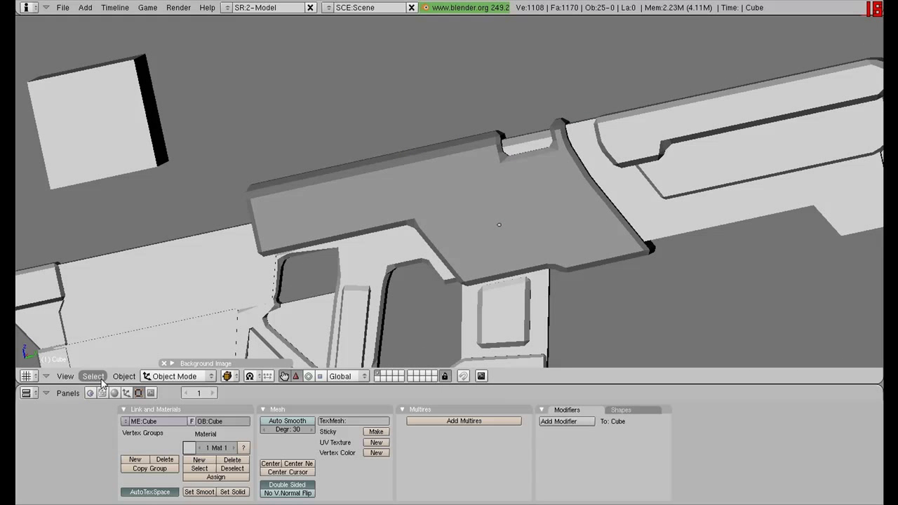
# In side view over the reference, raise the notch piece slightly along Z.
pyautogui.press('KP_1')
pyautogui.scroll(-2, 470, 186)
pyautogui.scroll(2, 472, 212)
pyautogui.scroll(1, 474, 229)
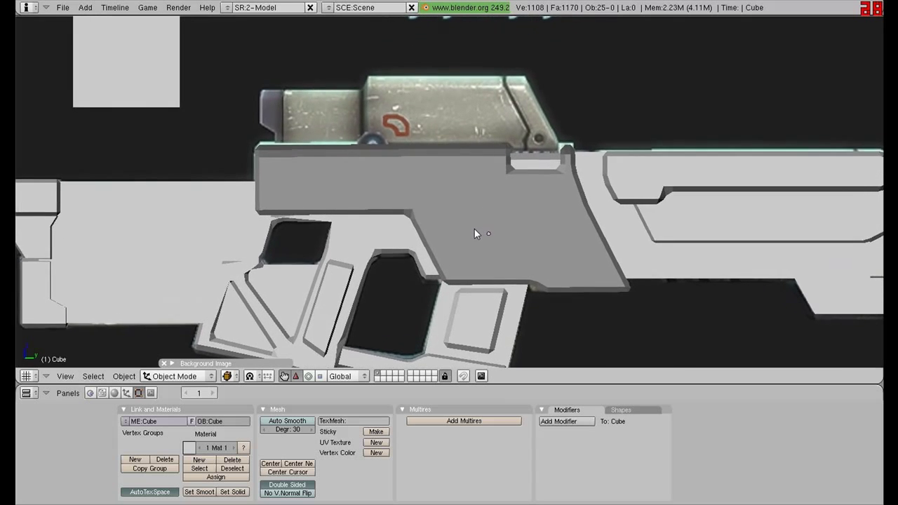
pyautogui.scroll(2, 474, 232)
pyautogui.scroll(-1, 478, 254)
pyautogui.rightClick(540, 158)
pyautogui.press('g')
pyautogui.press('z')
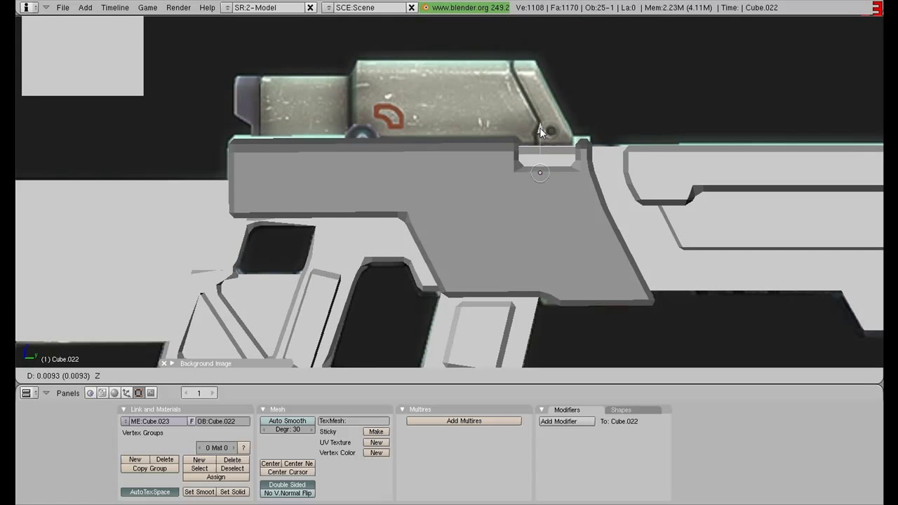
pyautogui.click(541, 127)
# Select the square box Cube.013 and duplicate it beside the original.
pyautogui.scroll(-4, 592, 181)
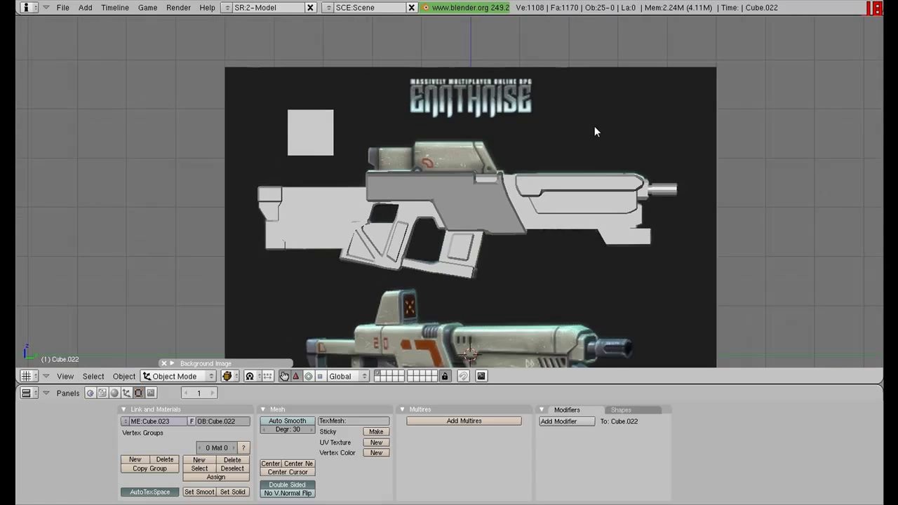
pyautogui.scroll(-1, 594, 125)
pyautogui.scroll(-1, 592, 114)
pyautogui.scroll(5, 592, 114)
pyautogui.scroll(1, 611, 206)
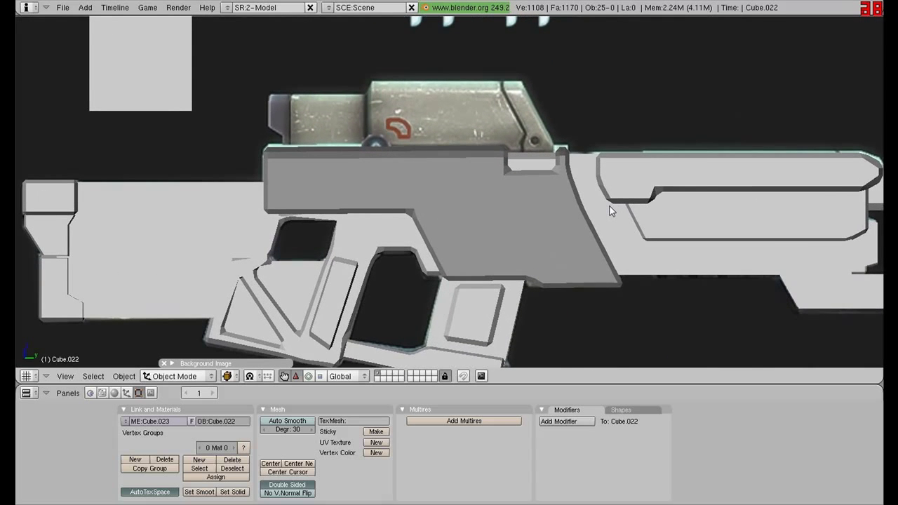
pyautogui.scroll(-2, 413, 152)
pyautogui.scroll(-1, 414, 152)
pyautogui.rightClick(267, 116)
pyautogui.scroll(2, 368, 145)
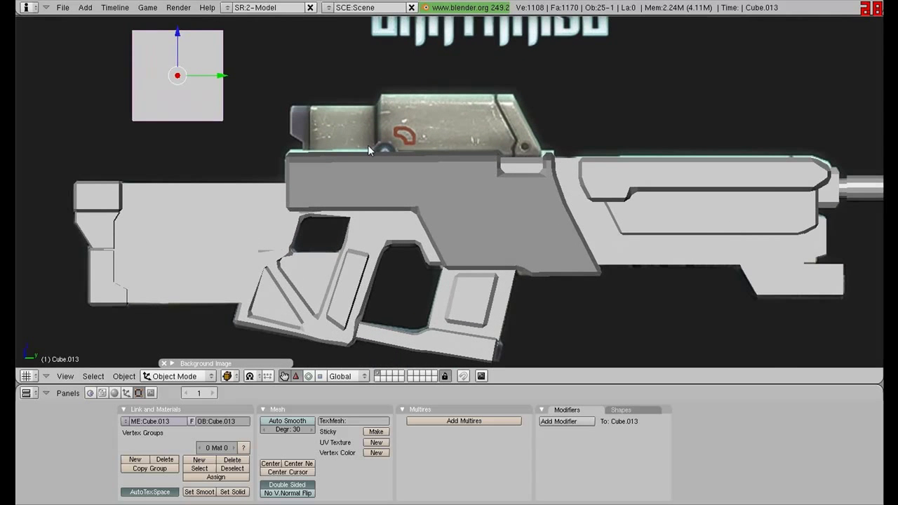
pyautogui.hotkey('shift', 'd')
pyautogui.click(372, 74)
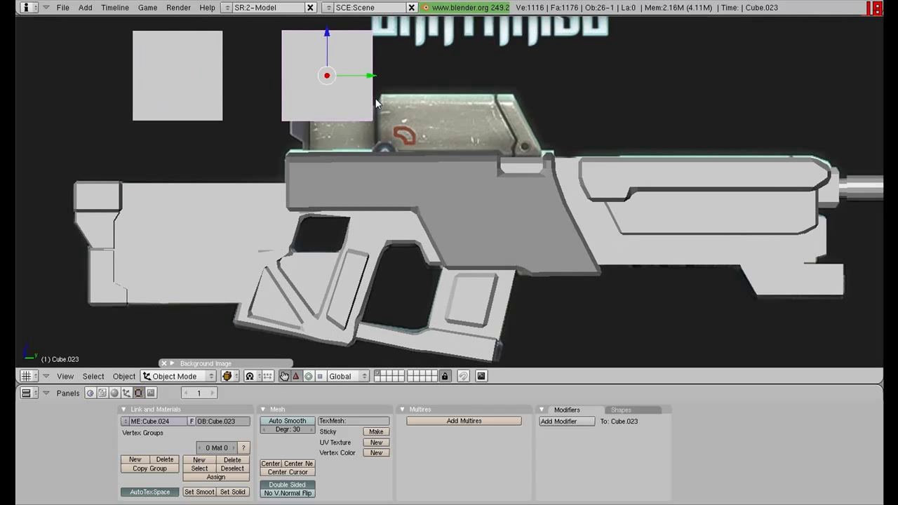
# Move the copy onto the receiver, shrink it, and slide it along Y over the sight block.
pyautogui.moveTo(331, 35); pyautogui.dragTo(332, 100)
pyautogui.press('g')
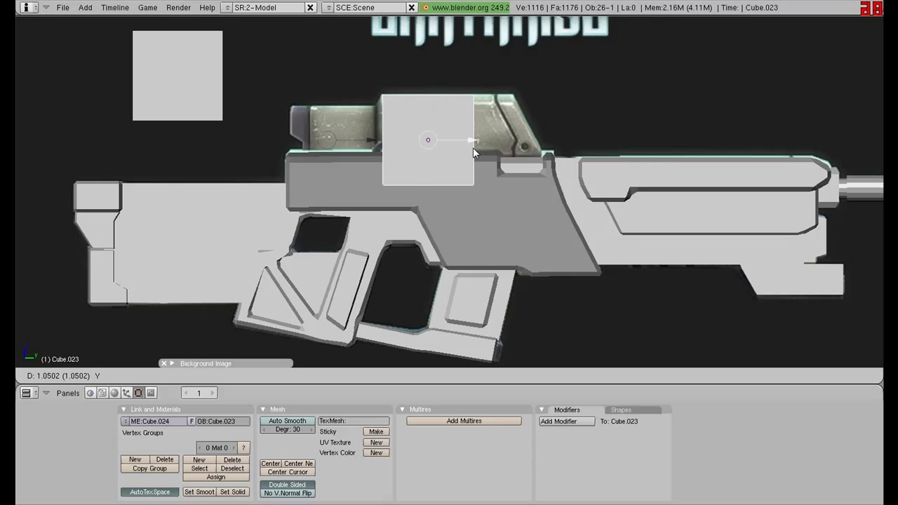
pyautogui.click(473, 147)
pyautogui.press('s')
pyautogui.click(519, 148)
pyautogui.press('g')
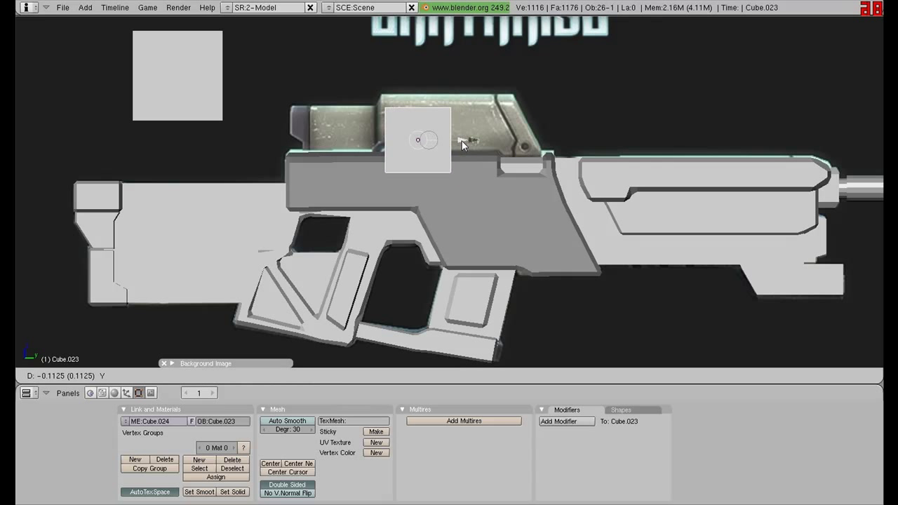
pyautogui.press('y')
pyautogui.click(458, 141)
pyautogui.press('Tab')
# Stretch the box's right side along Y to extend it over the receiver.
pyautogui.press('a')
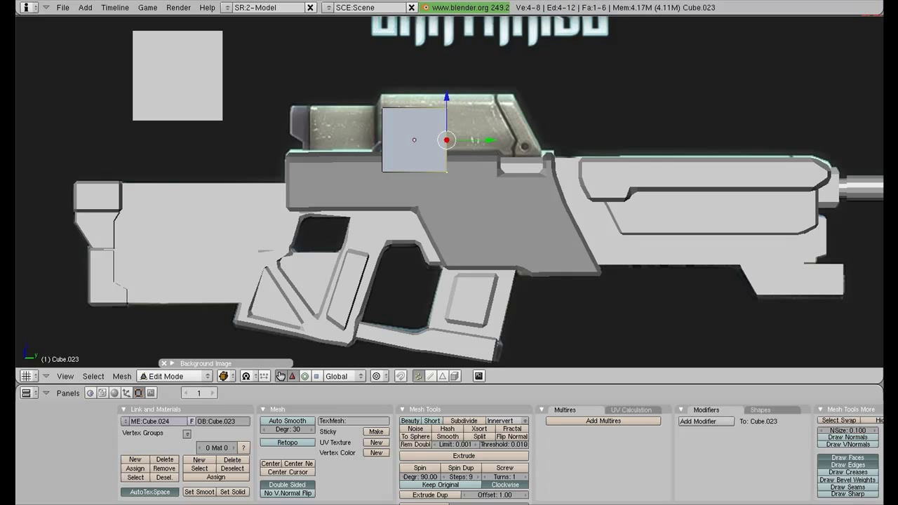
pyautogui.moveTo(489, 141); pyautogui.dragTo(556, 141)
pyautogui.press('a')
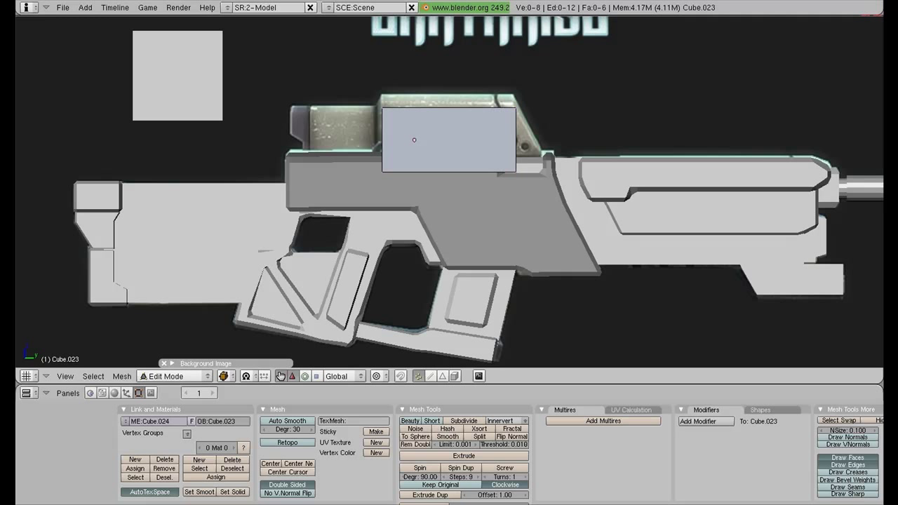
pyautogui.moveTo(558, 172); pyautogui.dragTo(593, 171)
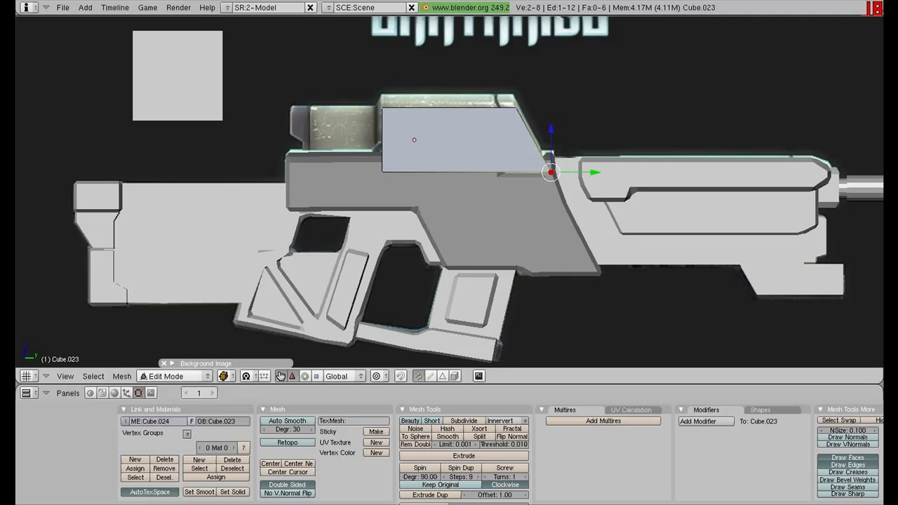
pyautogui.press('a')
# With textured view on, raise the box's top face to the reference height.
pyautogui.rightClick(414, 139)
pyautogui.hotkey('alt', 'z')
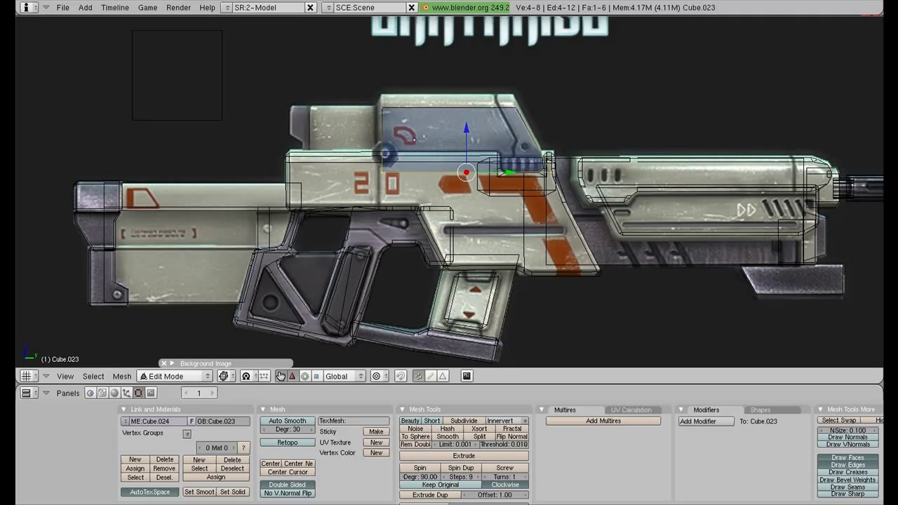
pyautogui.press('g')
pyautogui.press('Escape')
pyautogui.moveTo(466, 130); pyautogui.dragTo(466, 112)
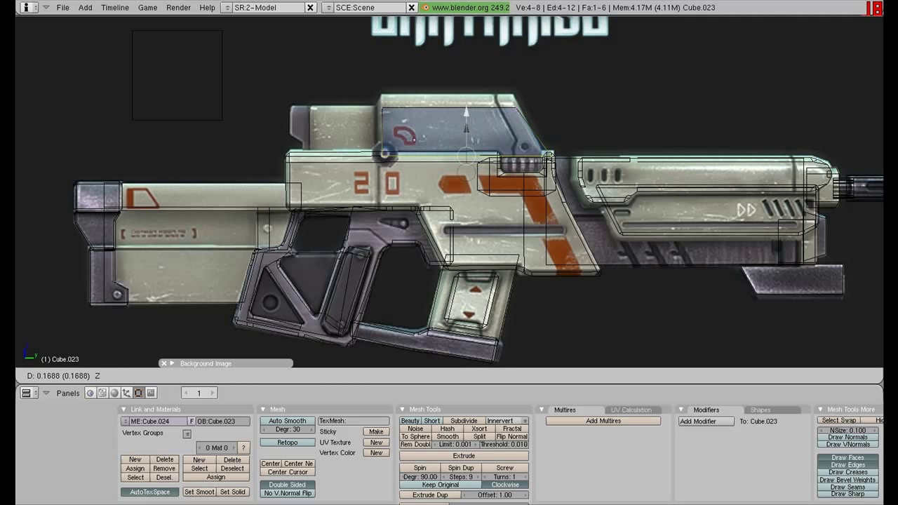
pyautogui.press('a')
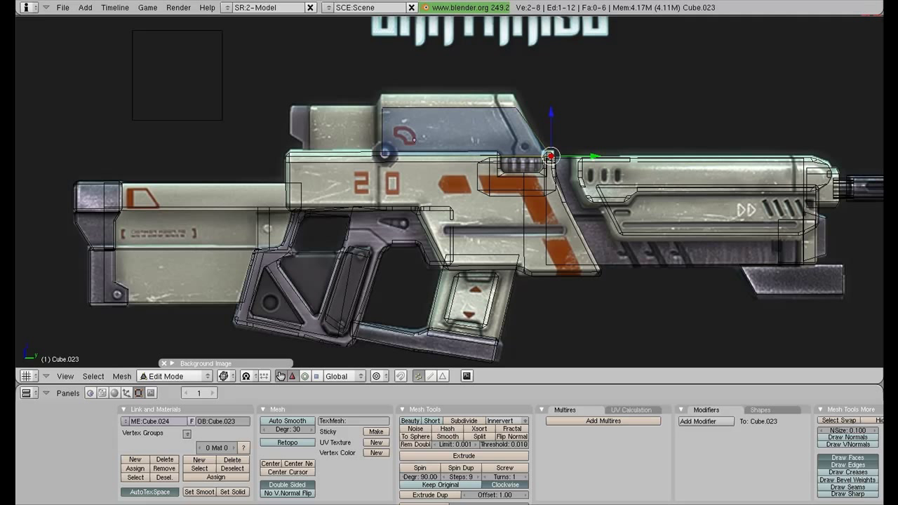
# Extrude the top face upward and narrow it along X into a slanted top.
pyautogui.moveTo(589, 156); pyautogui.dragTo(580, 156)
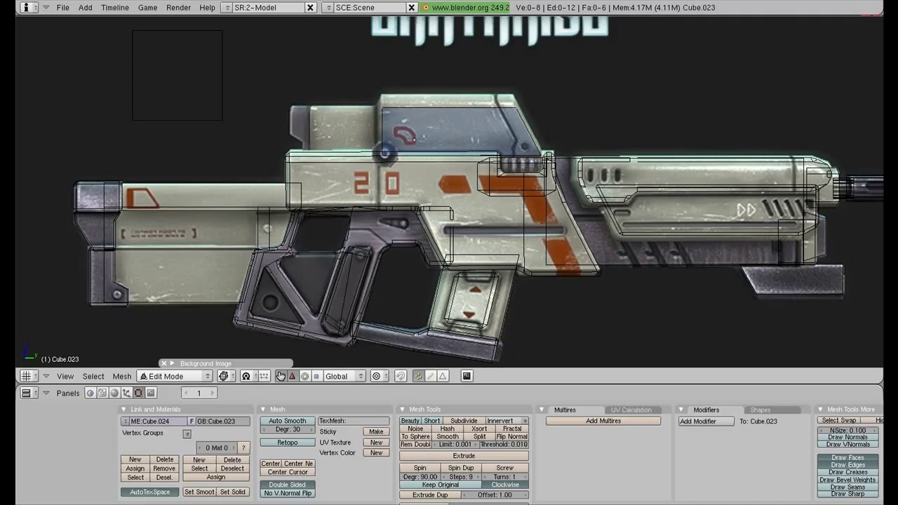
pyautogui.press('e')
pyautogui.press('Return')
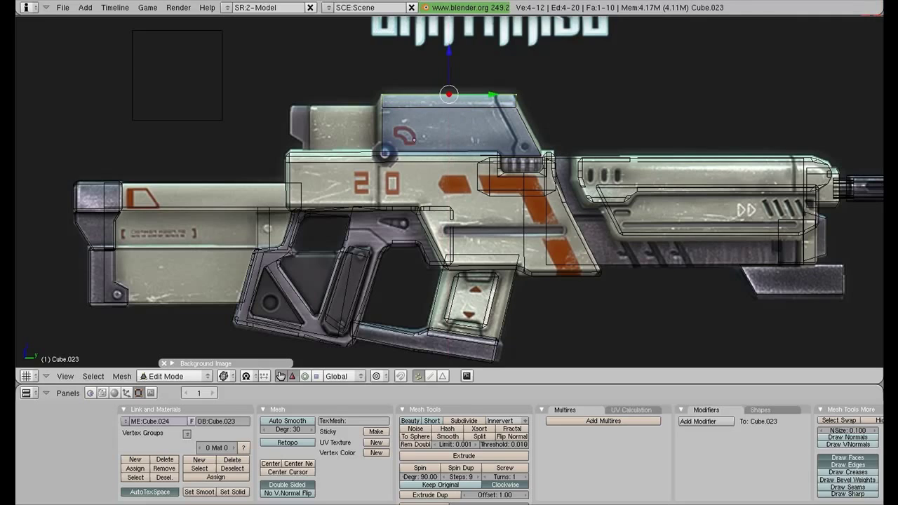
pyautogui.moveTo(449, 210); pyautogui.dragTo(491, 175, button='middle')
pyautogui.press('s')
pyautogui.press('x')
pyautogui.press('Return')
# Return to solid shading, leave Edit Mode, and view the new top housing from the front.
pyautogui.press('z')
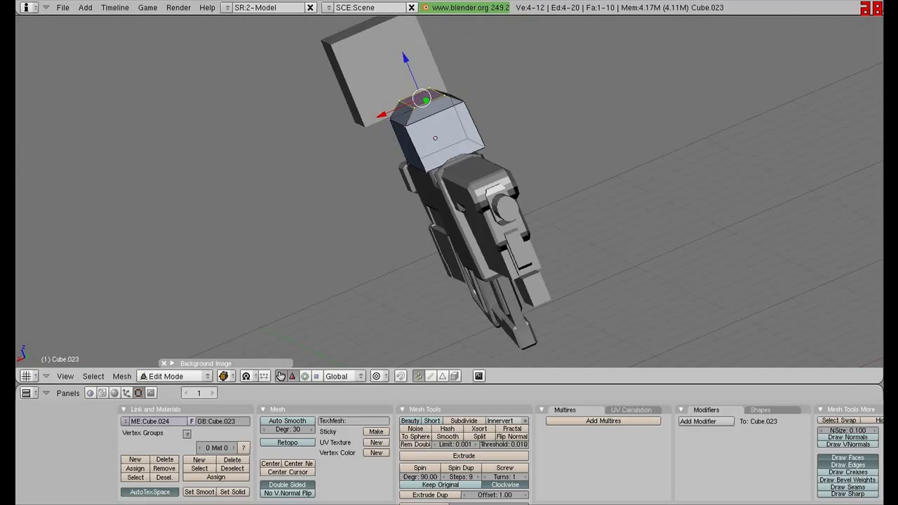
pyautogui.press('KP_1')
pyautogui.press('Tab')
pyautogui.moveTo(484, 181)
pyautogui.mouseDown(button='middle')
pyautogui.moveTo(637, 181)
pyautogui.moveTo(525, 249)
pyautogui.mouseUp(button='middle')
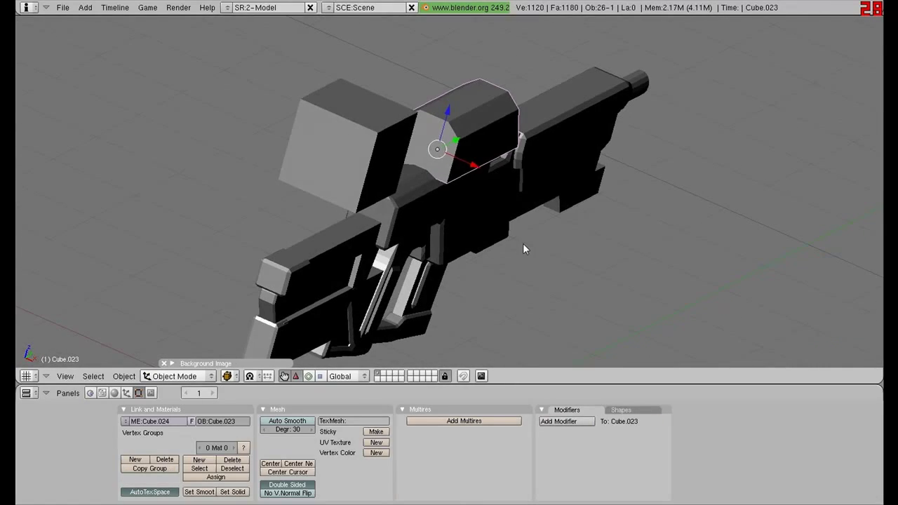
# Narrow the top housing along X, then return to the side reference view.
pyautogui.press('s')
pyautogui.press('x')
pyautogui.click(534, 191)
pyautogui.moveTo(534, 191); pyautogui.dragTo(485, 168, button='middle')
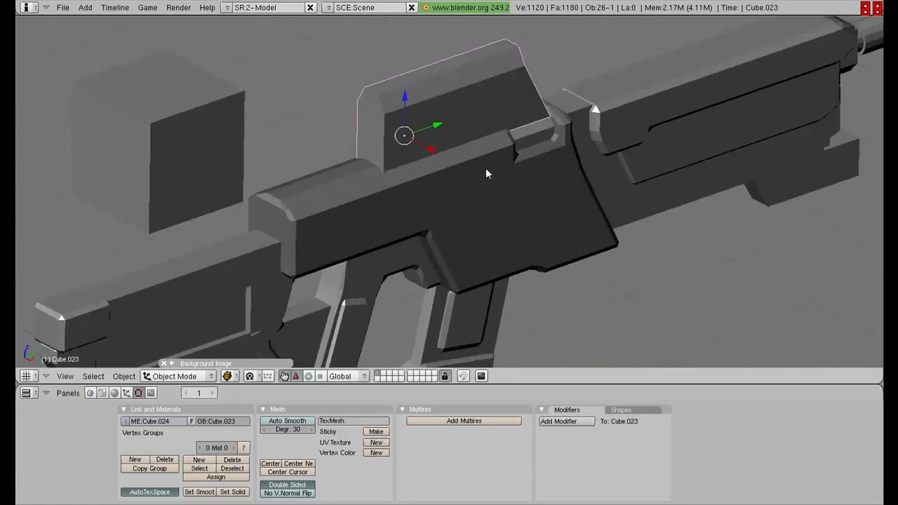
pyautogui.scroll(2, 486, 168)
pyautogui.moveTo(384, 159)
pyautogui.mouseDown(button='middle')
pyautogui.moveTo(515, 207)
pyautogui.moveTo(586, 165)
pyautogui.mouseUp(button='middle')
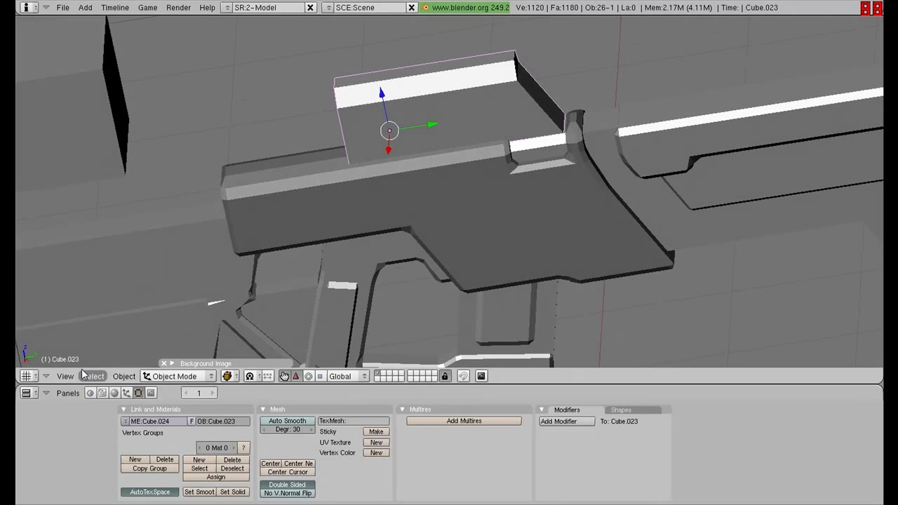
pyautogui.press('KP_3')
pyautogui.scroll(-1, 468, 182)
pyautogui.scroll(-1, 469, 158)
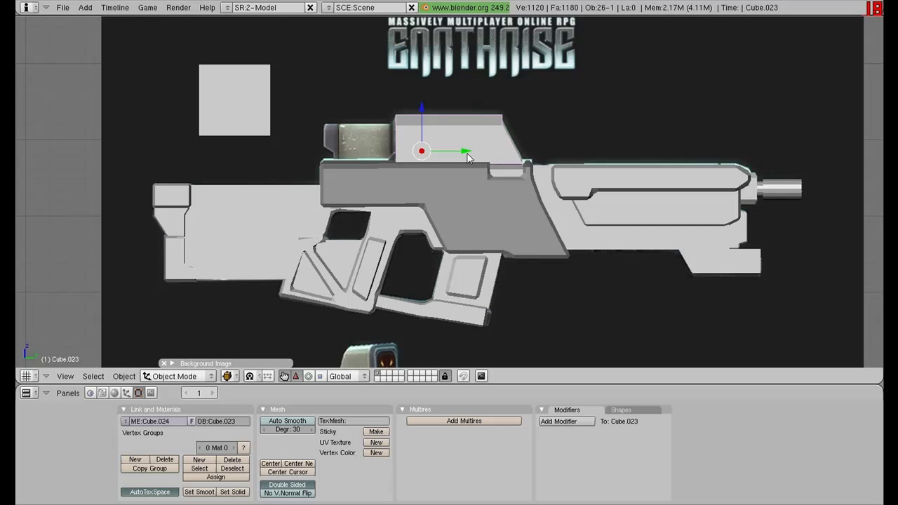
# Give the top block a 0.2 bevel width and apply it.
pyautogui.press('Tab')
pyautogui.press('Tab')
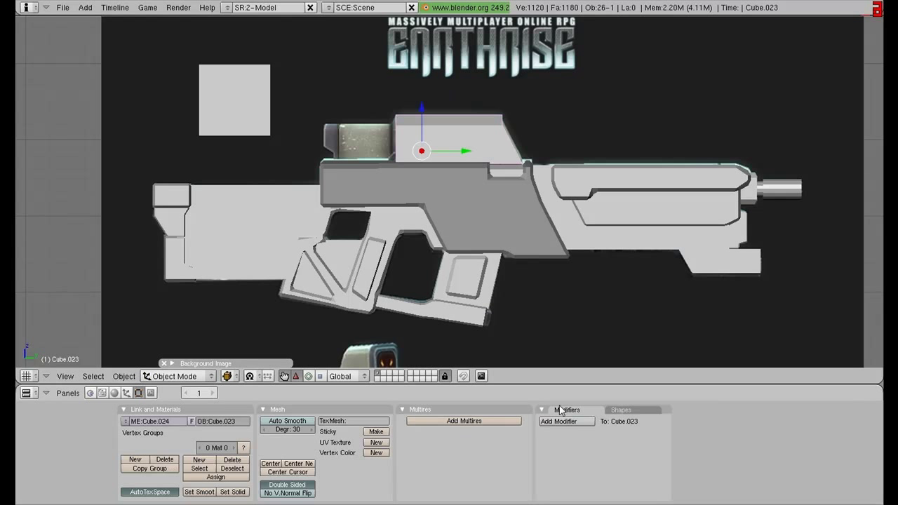
pyautogui.click(611, 446)
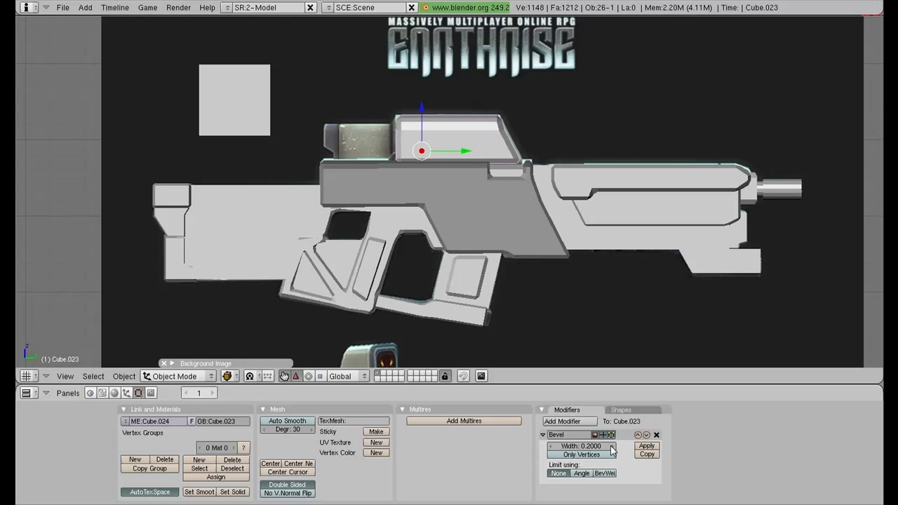
pyautogui.click(646, 446)
pyautogui.press('Tab')
pyautogui.press('Tab')
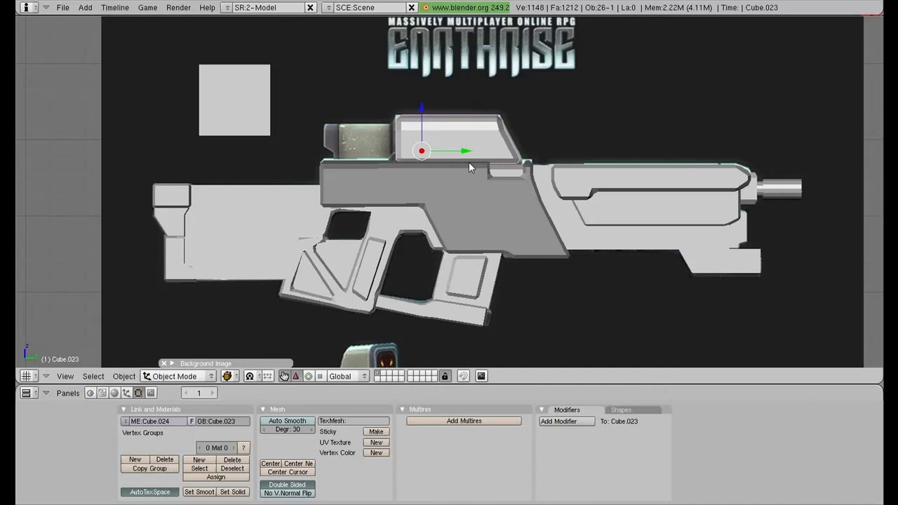
pyautogui.moveTo(470, 167)
pyautogui.mouseDown(button='middle')
pyautogui.moveTo(329, 208)
pyautogui.moveTo(583, 232)
pyautogui.moveTo(573, 168)
pyautogui.moveTo(507, 226)
pyautogui.moveTo(449, 218)
pyautogui.moveTo(463, 211)
pyautogui.mouseUp(button='middle')
pyautogui.press('Tab')
pyautogui.press('a')
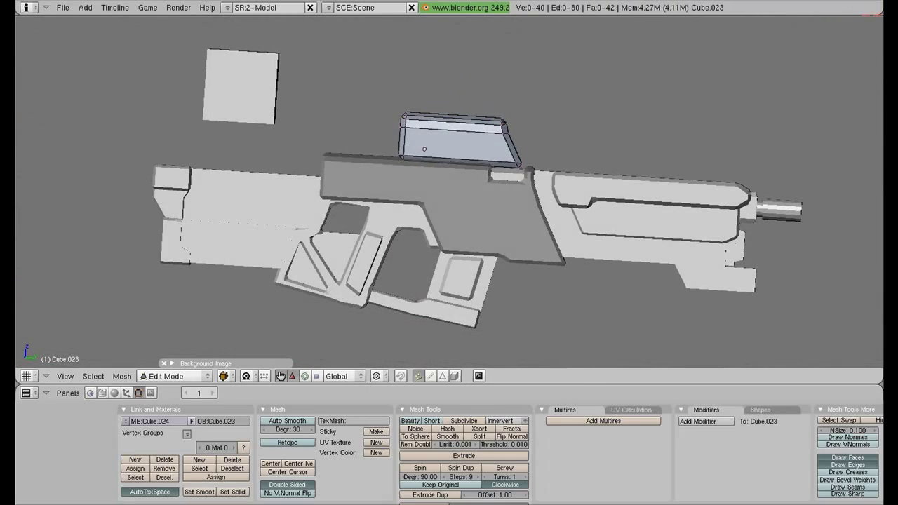
pyautogui.press('a')
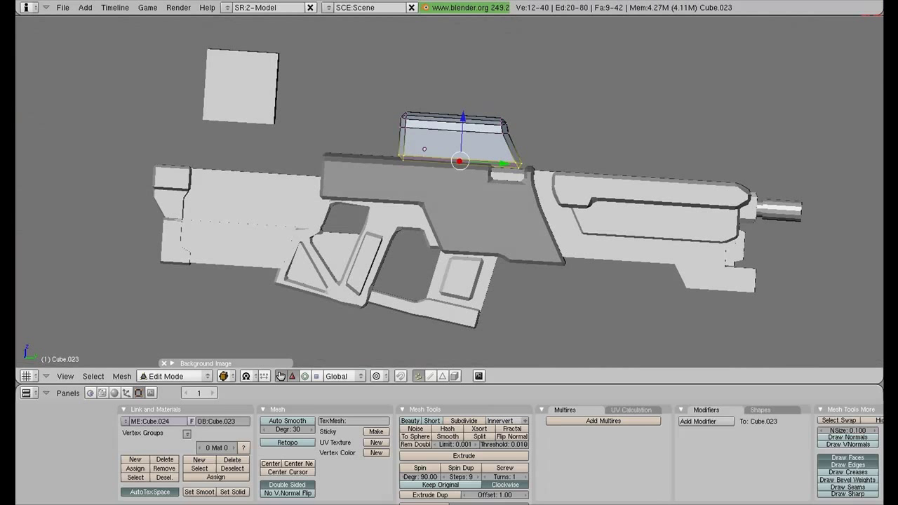
# Extend the block's right end along Y to line up with the reference.
pyautogui.moveTo(463, 211); pyautogui.dragTo(519, 194, button='middle')
pyautogui.press('KP_3')
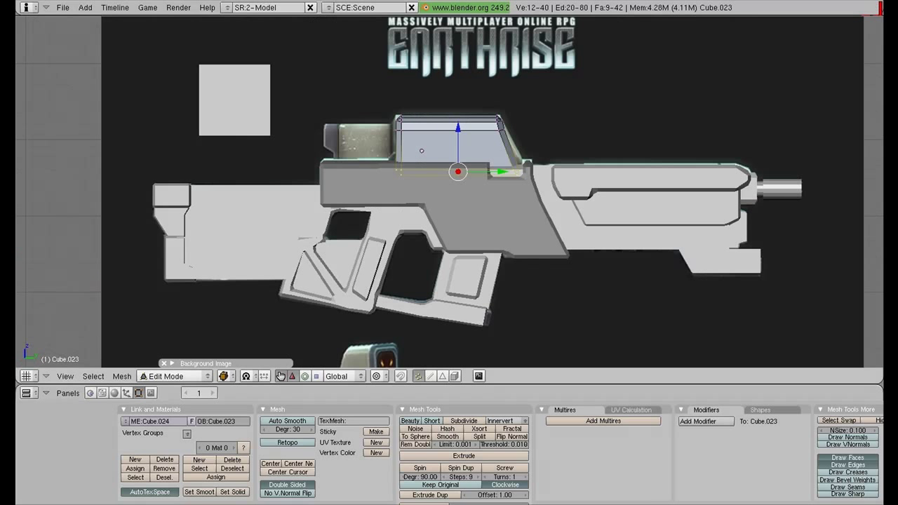
pyautogui.press('a')
pyautogui.keyDown('alt'); pyautogui.rightClick(517, 169); pyautogui.keyUp('alt')
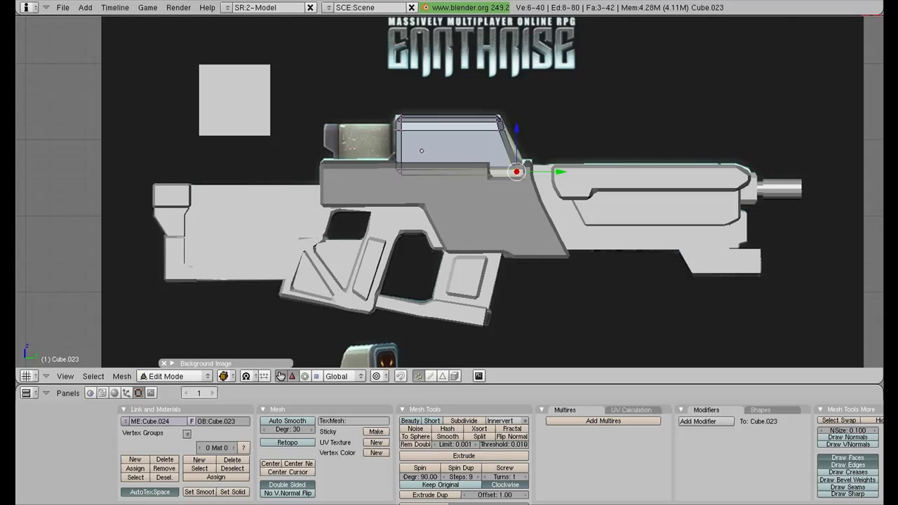
pyautogui.press('g')
pyautogui.press('y')
pyautogui.press('Return')
pyautogui.press('a')
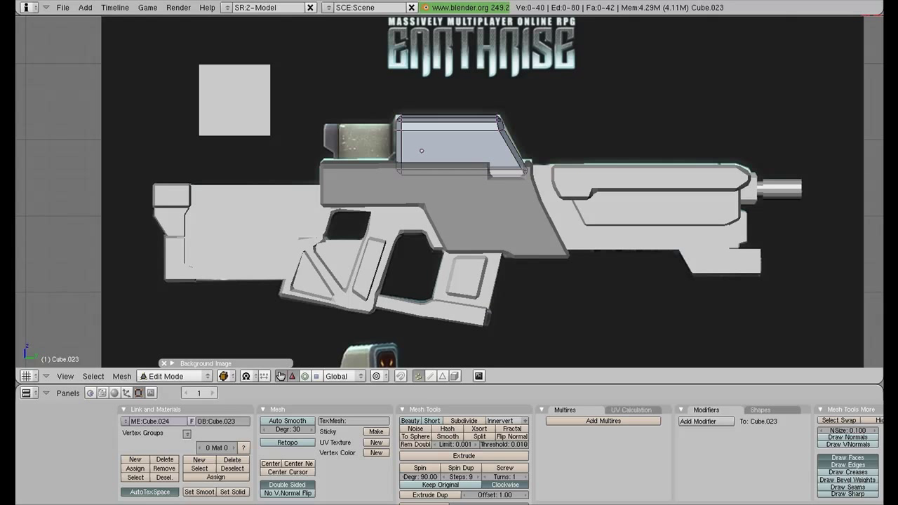
pyautogui.keyDown('alt'); pyautogui.rightClick(502, 130); pyautogui.keyUp('alt')
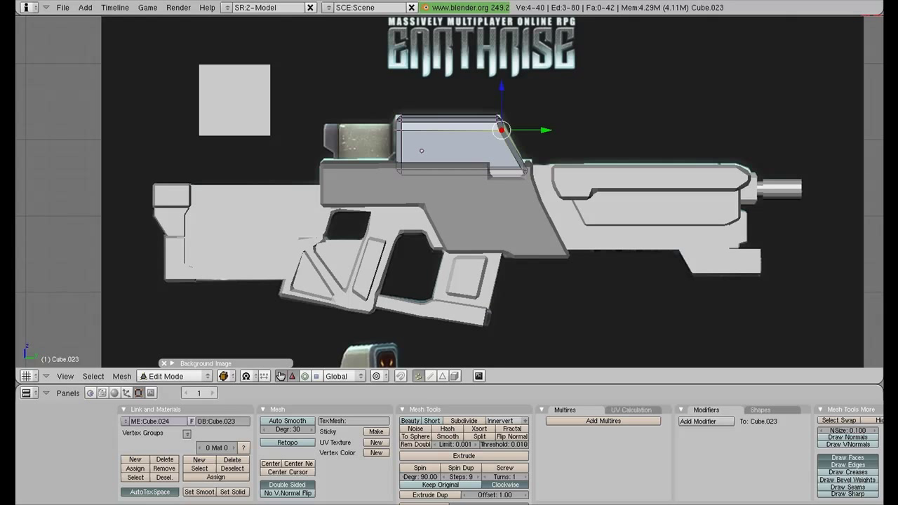
pyautogui.press('Tab')
# Extend the block's left end along Y to match the reference, then exit Edit Mode.
pyautogui.scroll(2, 534, 149)
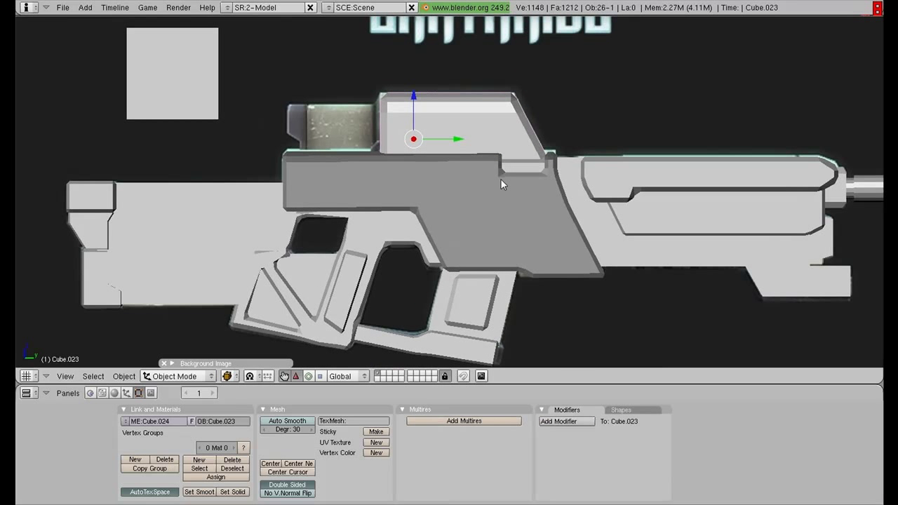
pyautogui.press('Tab')
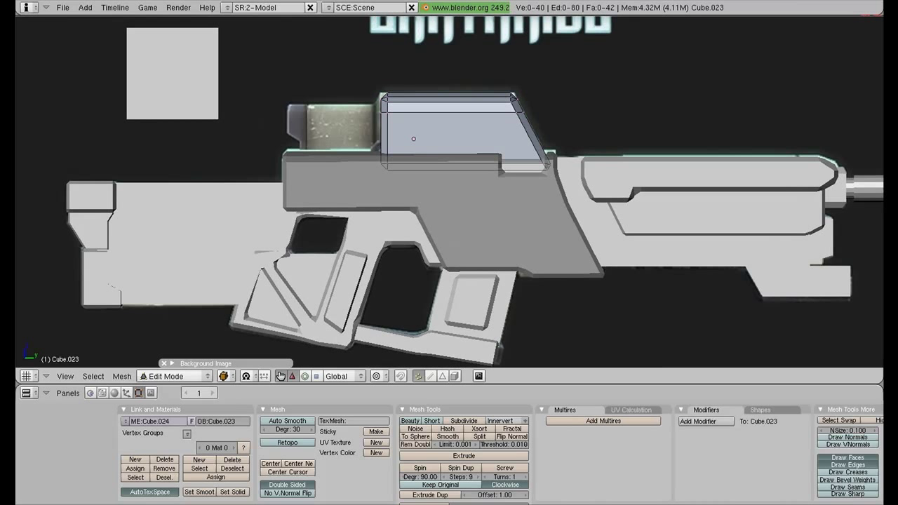
pyautogui.keyDown('alt'); pyautogui.rightClick(379, 123); pyautogui.keyUp('alt')
pyautogui.press('g')
pyautogui.press('y')
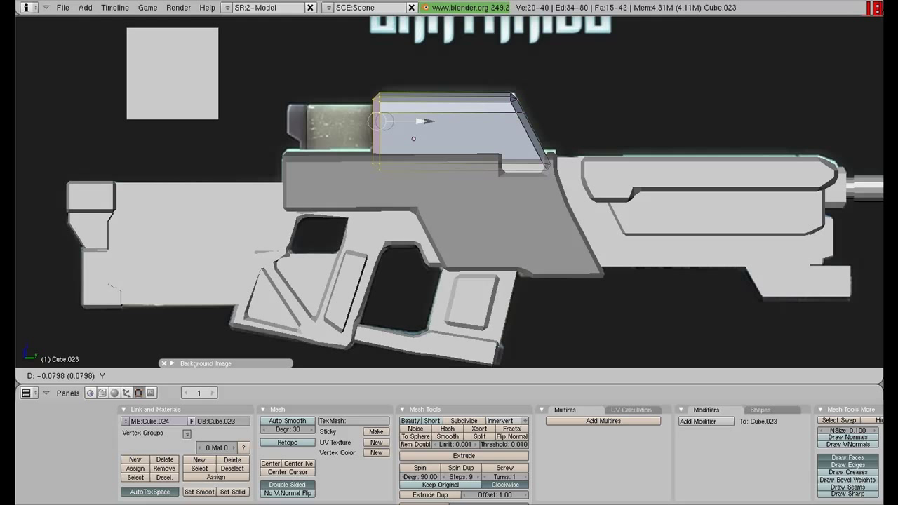
pyautogui.press('Return')
pyautogui.press('Tab')
# Move the spare grey square onto the top edge of the gun.
pyautogui.rightClick(186, 87)
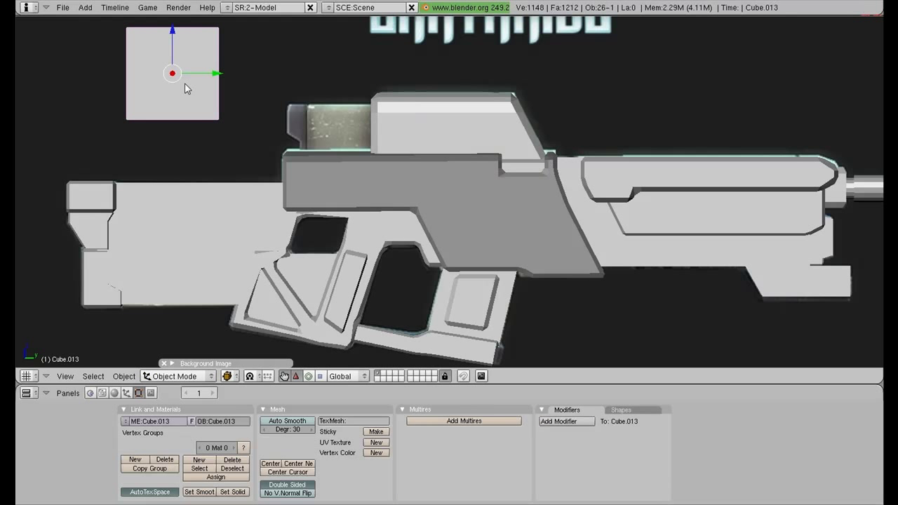
pyautogui.press('g')
pyautogui.press('y')
pyautogui.click(397, 101)
pyautogui.moveTo(354, 32); pyautogui.dragTo(356, 102)
# Shrink the square, stretch it along Y, and slide it against the sight housing.
pyautogui.press('s')
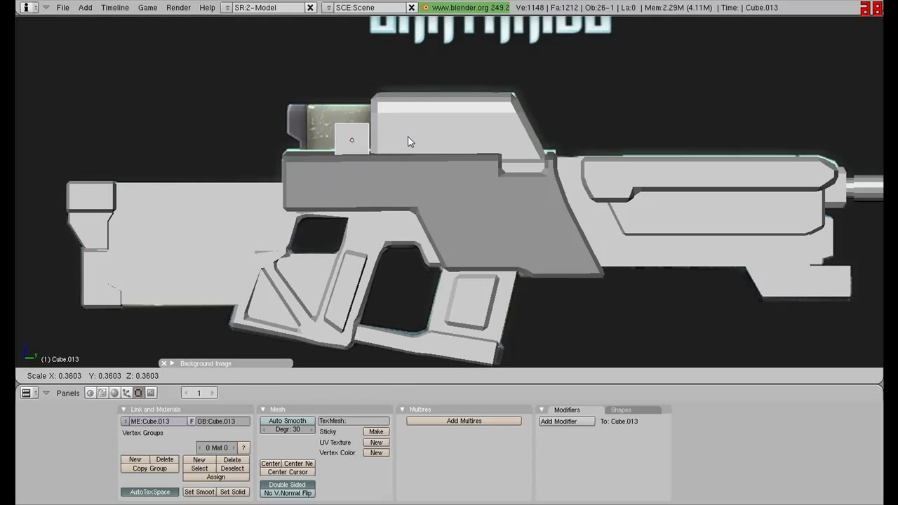
pyautogui.click(401, 138)
pyautogui.press('Tab')
pyautogui.press('Tab')
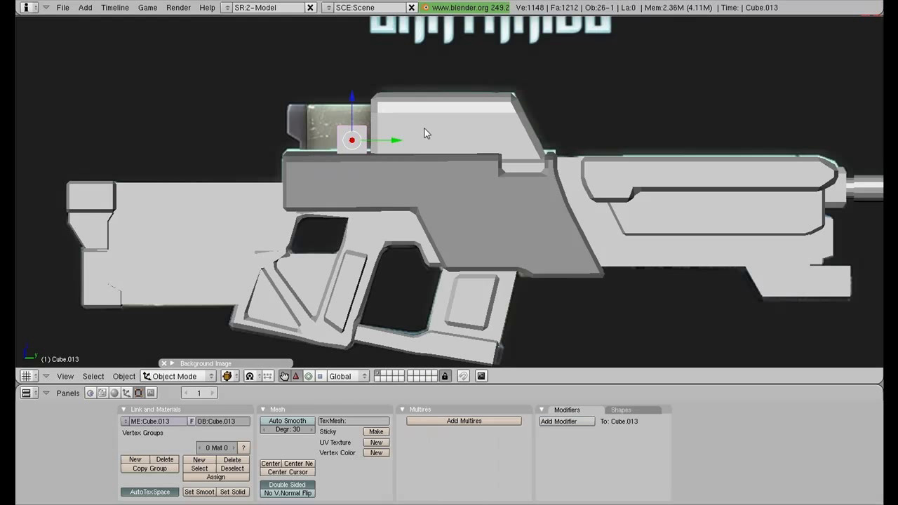
pyautogui.press('s')
pyautogui.press('y')
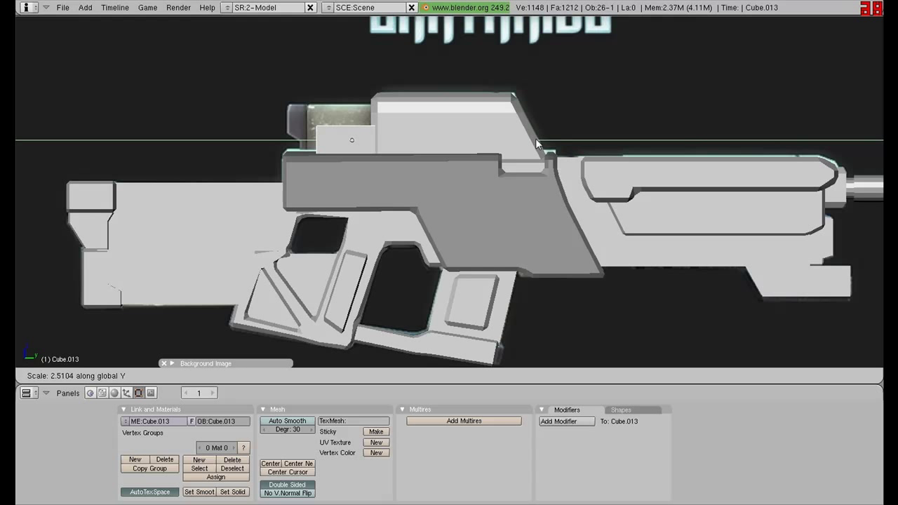
pyautogui.click(540, 138)
pyautogui.press('g')
pyautogui.press('y')
pyautogui.click(389, 140)
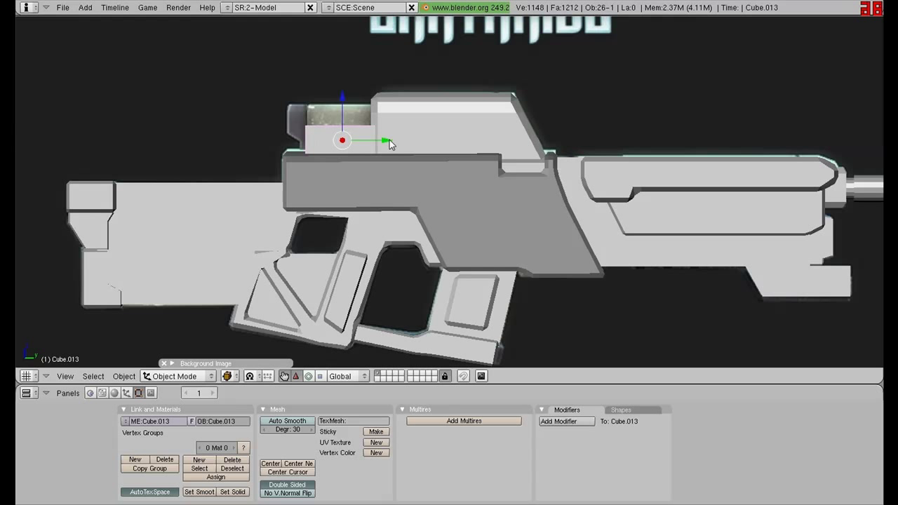
# Duplicate the block and place the copy off to the left along Y.
pyautogui.hotkey('shift', 'd')
pyautogui.press('y')
pyautogui.click(346, 150)
# Select the block's top face in edit mode, then abandon moving it.
pyautogui.press('Tab')
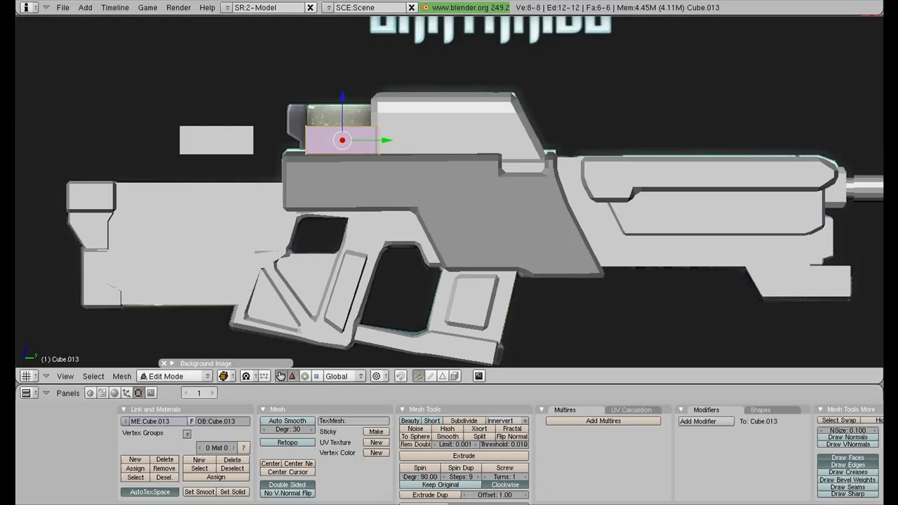
pyautogui.press('a')
pyautogui.press('a')
pyautogui.press('a')
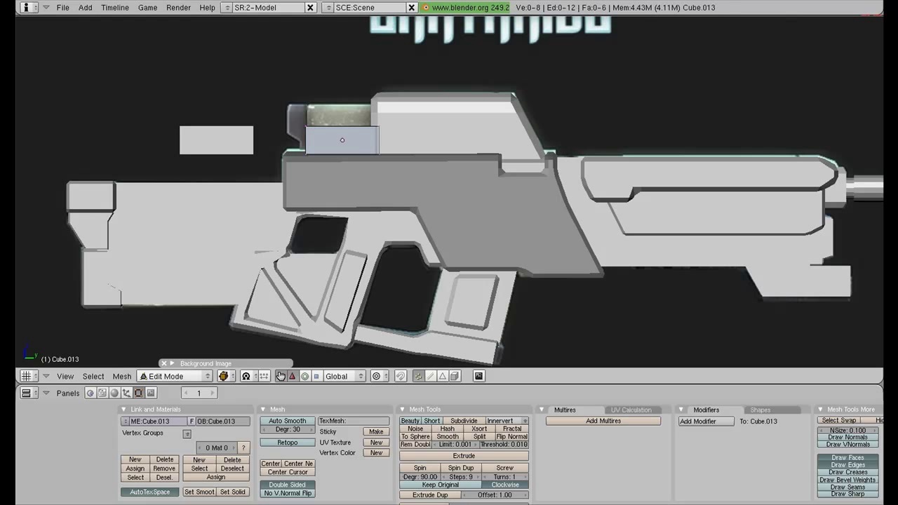
pyautogui.rightClick(342, 119)
pyautogui.press('g')
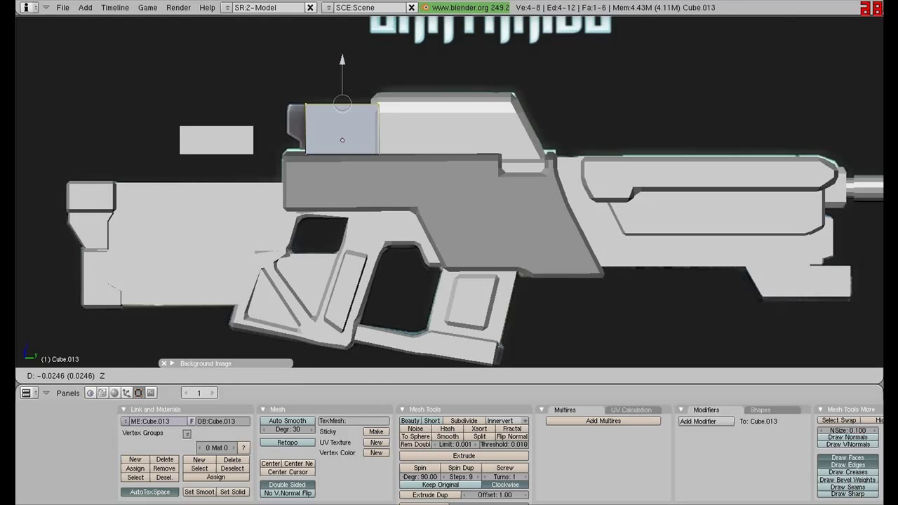
pyautogui.press('Escape')
pyautogui.press('Tab')
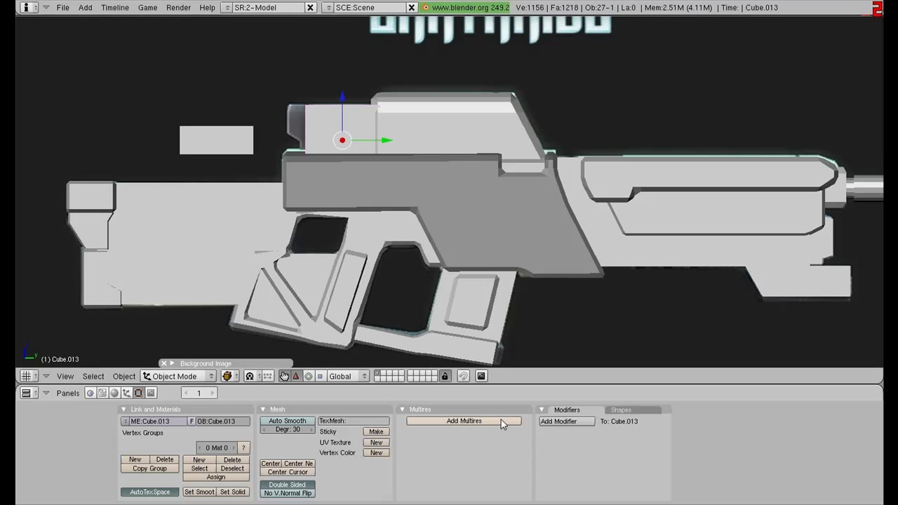
# Add and apply a 0.2 Bevel modifier to the small block.
pyautogui.click(561, 421)
pyautogui.click(557, 401)
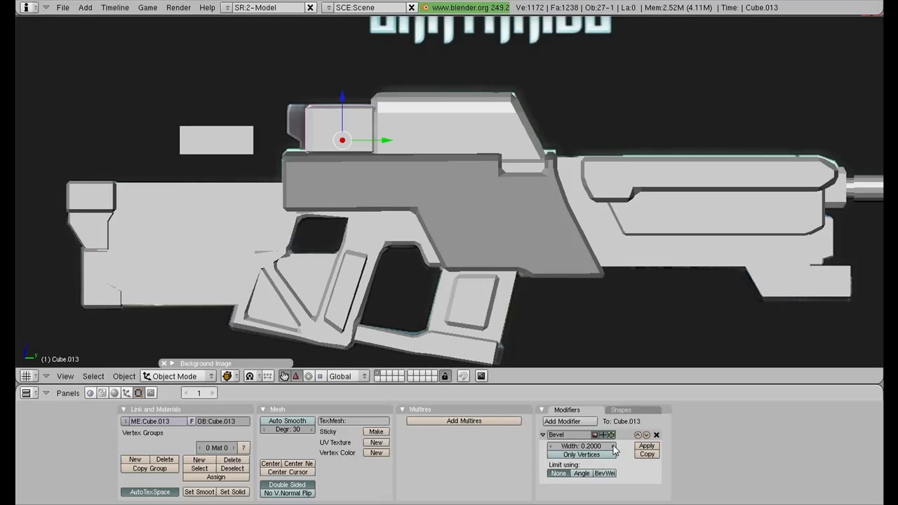
pyautogui.click(646, 446)
# Slide the block's lower vertices forward along Y to meet the sight block.
pyautogui.press('Tab')
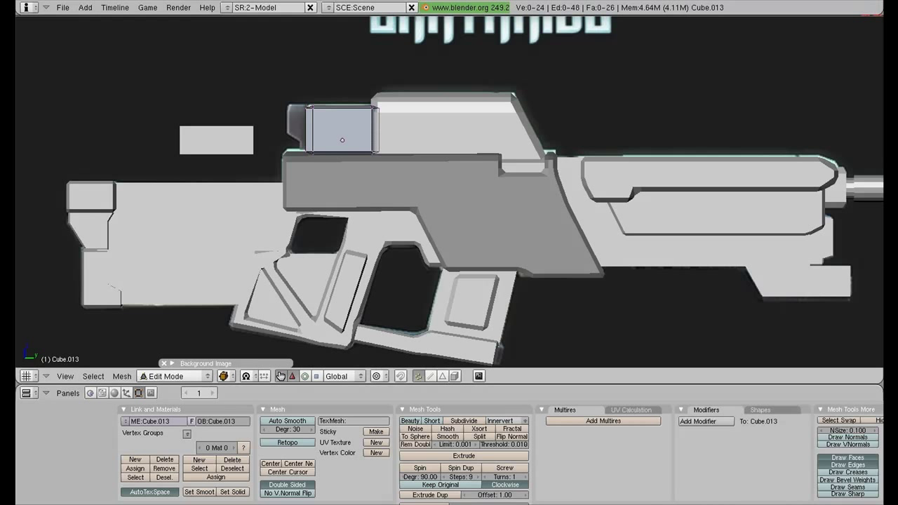
pyautogui.press('b')
pyautogui.moveTo(294, 144); pyautogui.dragTo(393, 162)
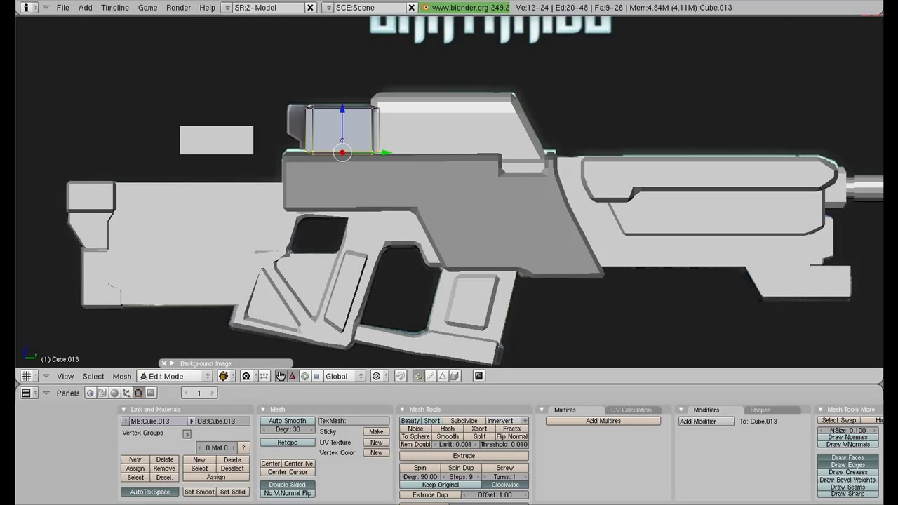
pyautogui.press('a')
pyautogui.hotkey('ctrl', 'z')
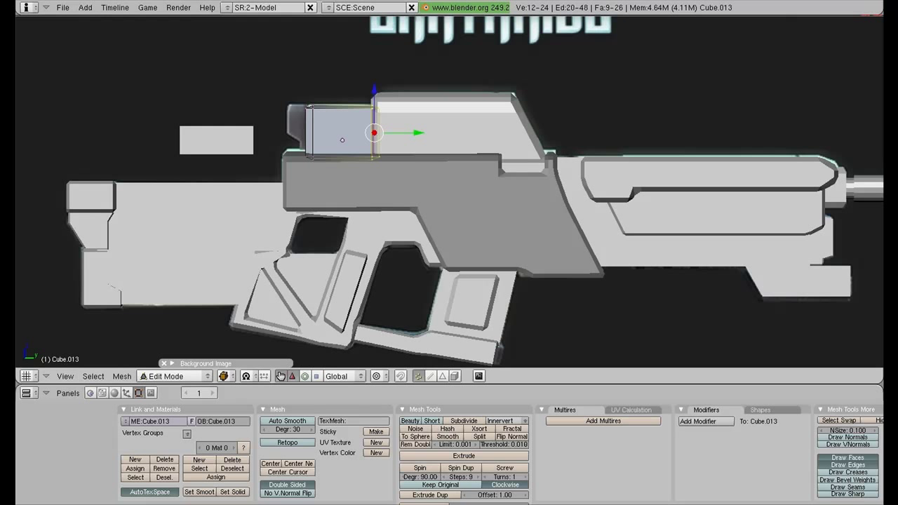
pyautogui.moveTo(393, 133); pyautogui.dragTo(418, 133)
pyautogui.click(419, 133)
pyautogui.press('s')
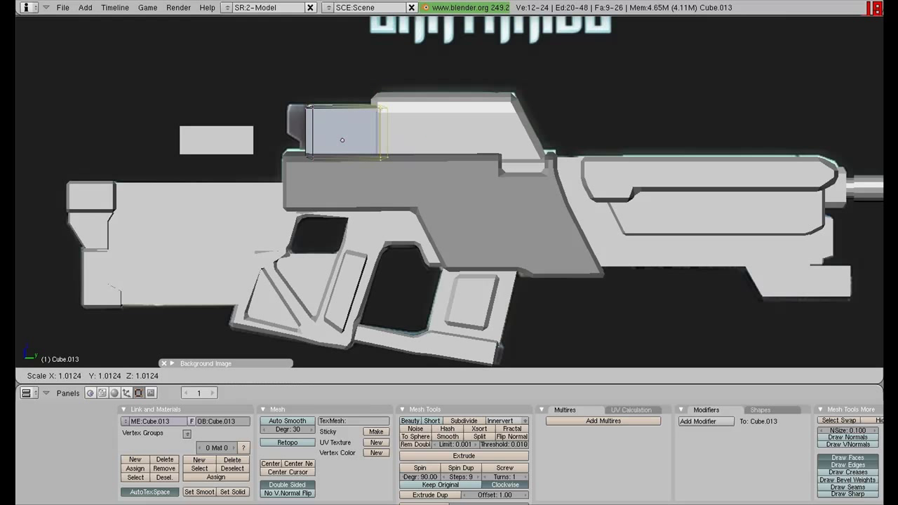
pyautogui.press('Escape')
pyautogui.press('Tab')
# Narrow the spare copy along Y and raise it onto the rear of the receiver.
pyautogui.rightClick(214, 139)
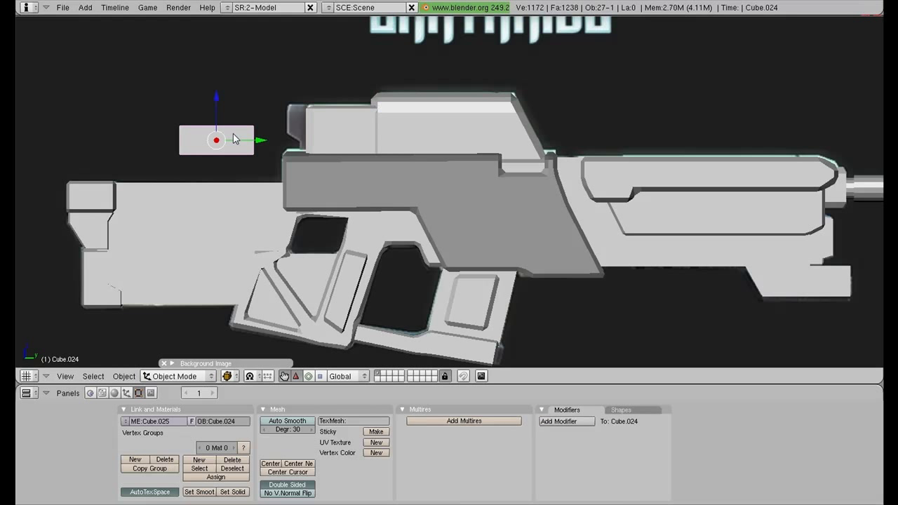
pyautogui.press('s')
pyautogui.press('y')
pyautogui.click(256, 155)
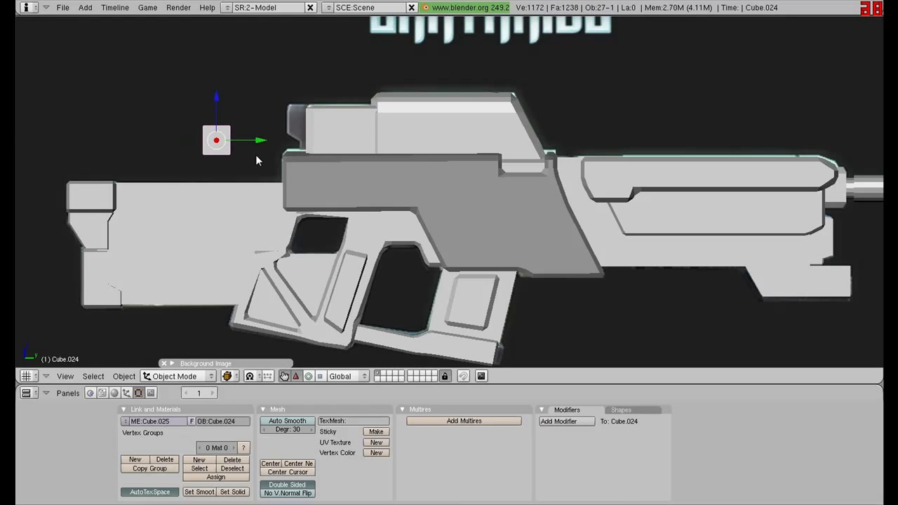
pyautogui.press('g')
pyautogui.click(341, 145)
pyautogui.press('g')
pyautogui.press('z')
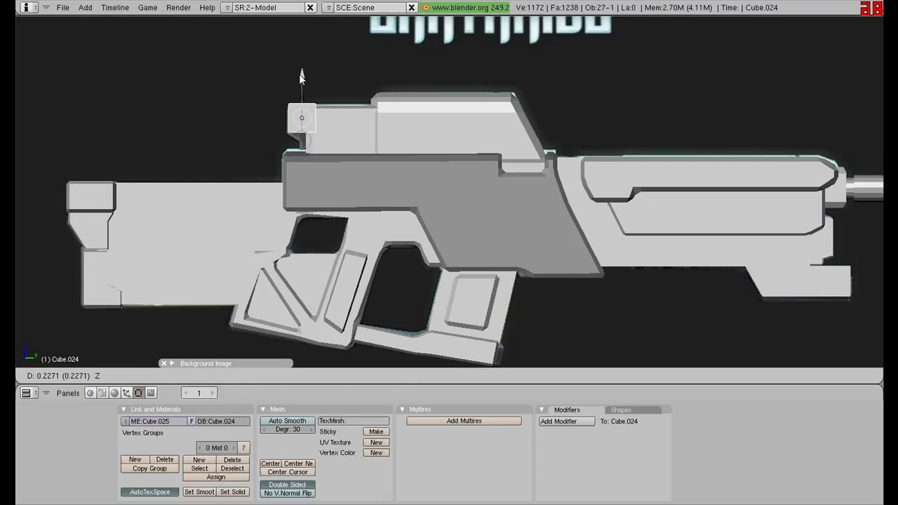
pyautogui.click(299, 80)
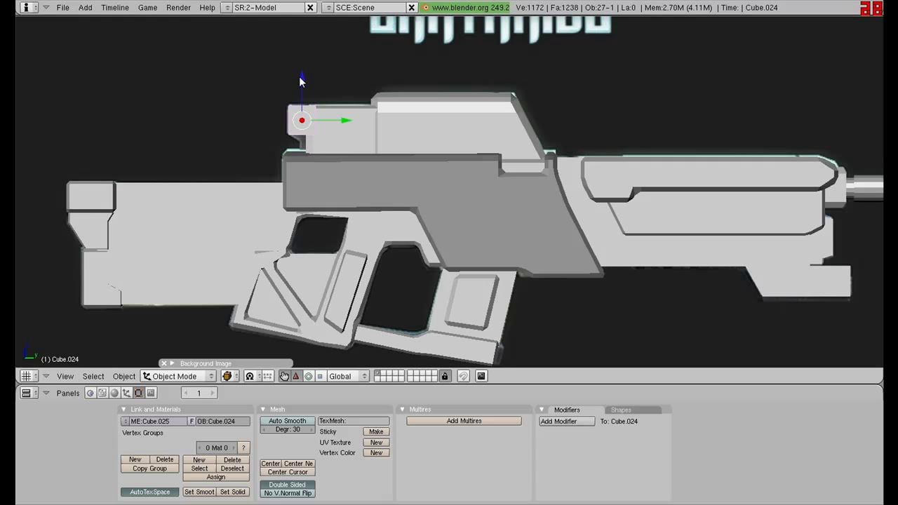
# Loop-cut the small block and extrude its end face outward.
pyautogui.press('Tab')
pyautogui.press('g')
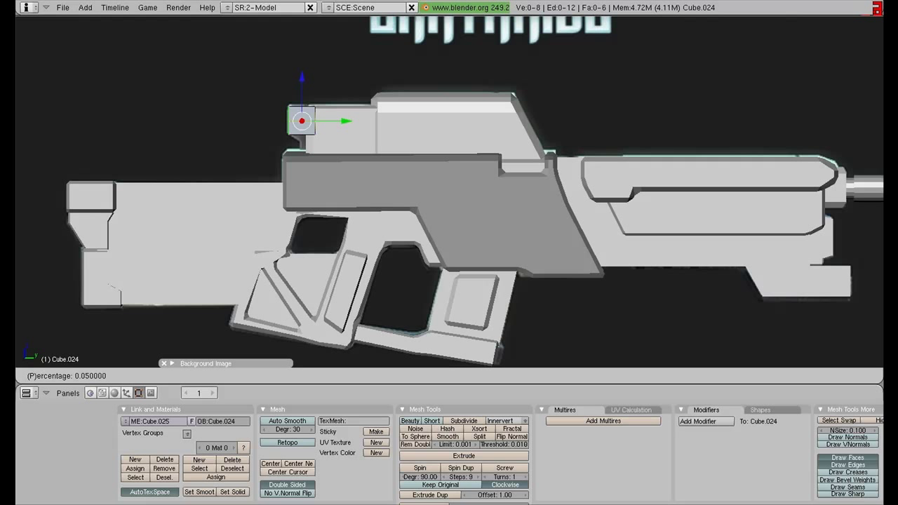
pyautogui.press('z')
pyautogui.press('Escape')
pyautogui.hotkey('ctrl', 'r')
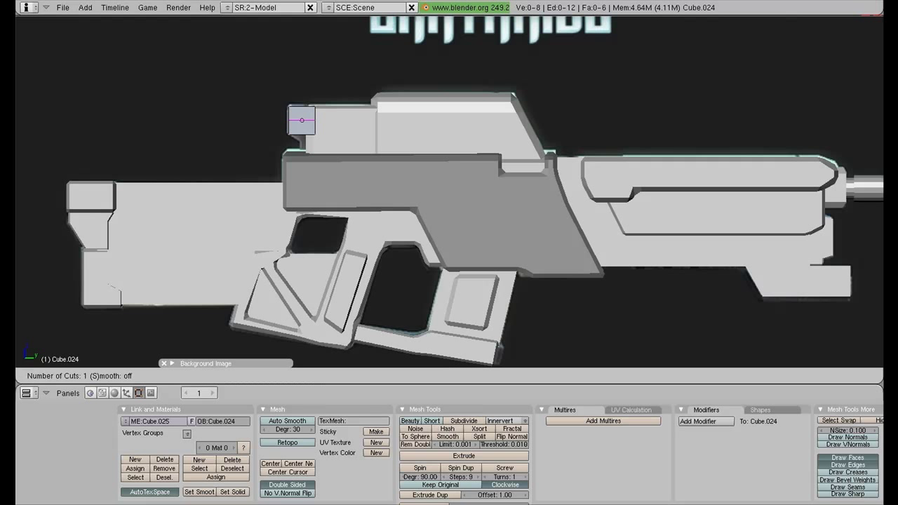
pyautogui.click(302, 121)
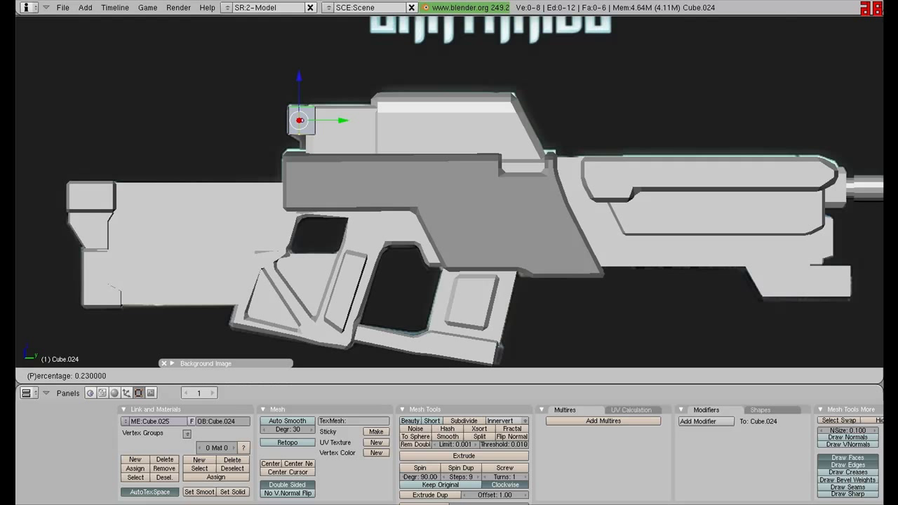
pyautogui.click(302, 120)
pyautogui.rightClick(302, 121)
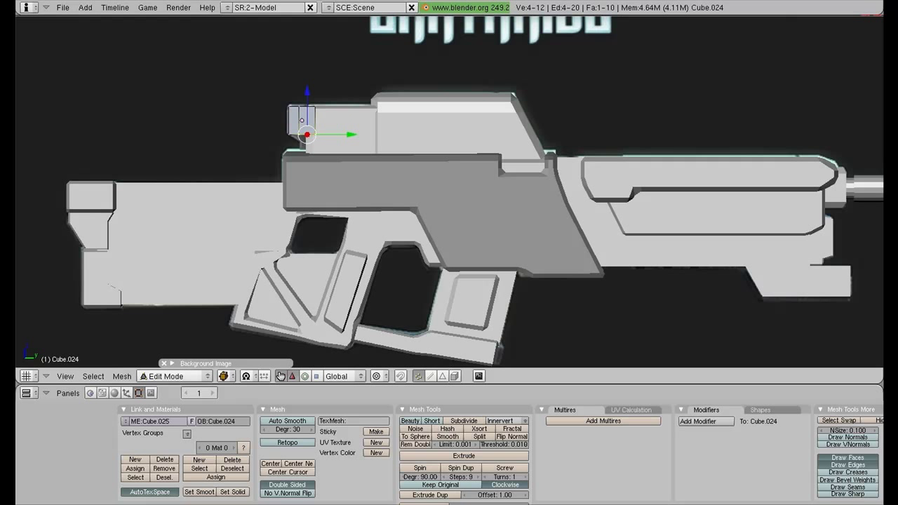
pyautogui.press('e')
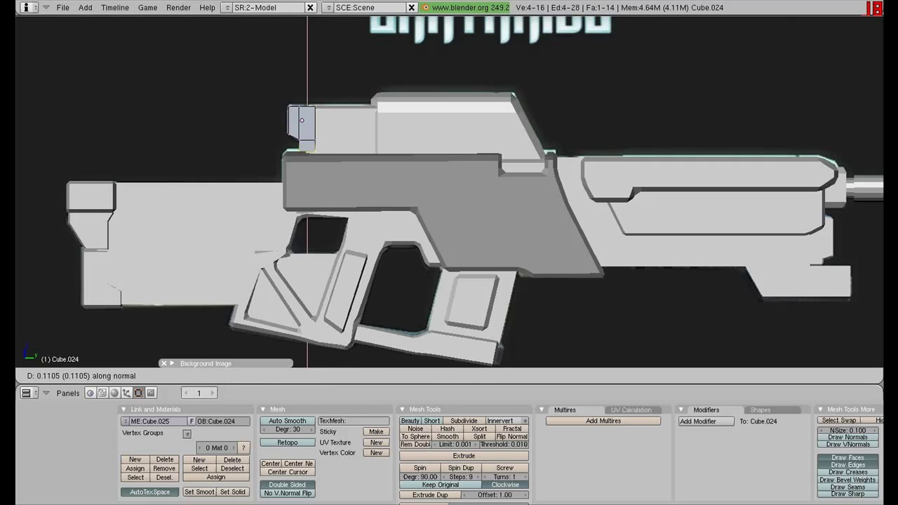
pyautogui.click(323, 144)
pyautogui.press('Tab')
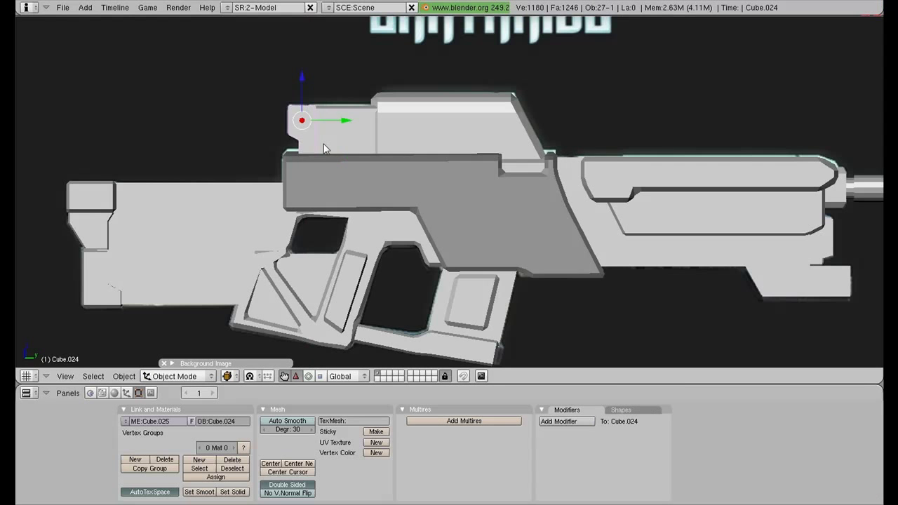
# Resize the small block along X for length and along Z for height.
pyautogui.moveTo(323, 144)
pyautogui.mouseDown(button='middle')
pyautogui.moveTo(459, 222)
pyautogui.moveTo(431, 202)
pyautogui.mouseUp(button='middle')
pyautogui.press('s')
pyautogui.press('x')
pyautogui.click(463, 228)
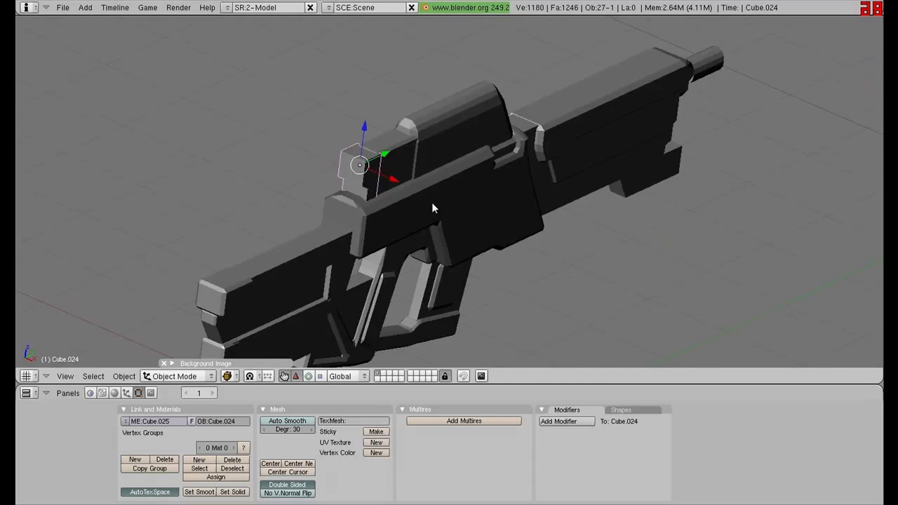
pyautogui.scroll(3, 329, 163)
pyautogui.scroll(3, 342, 183)
pyautogui.moveTo(341, 183); pyautogui.dragTo(377, 170, button='middle')
pyautogui.press('s')
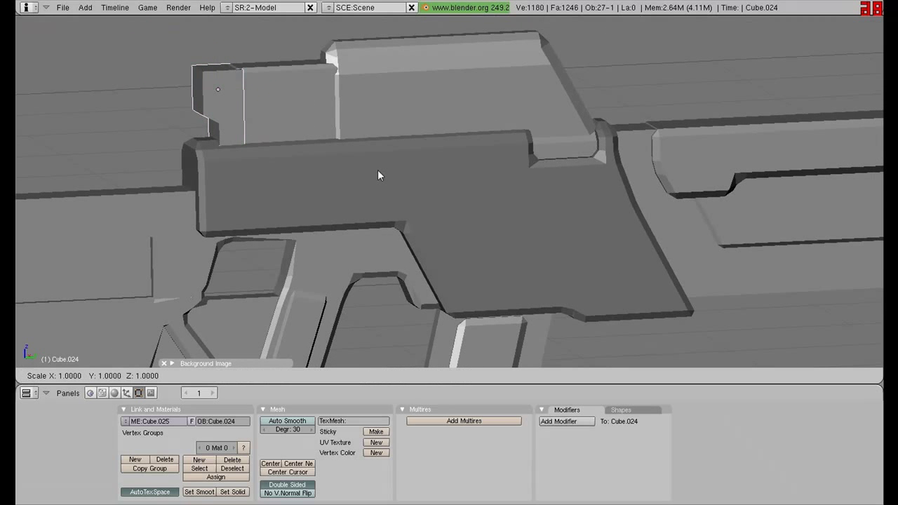
pyautogui.press('y')
pyautogui.press('z')
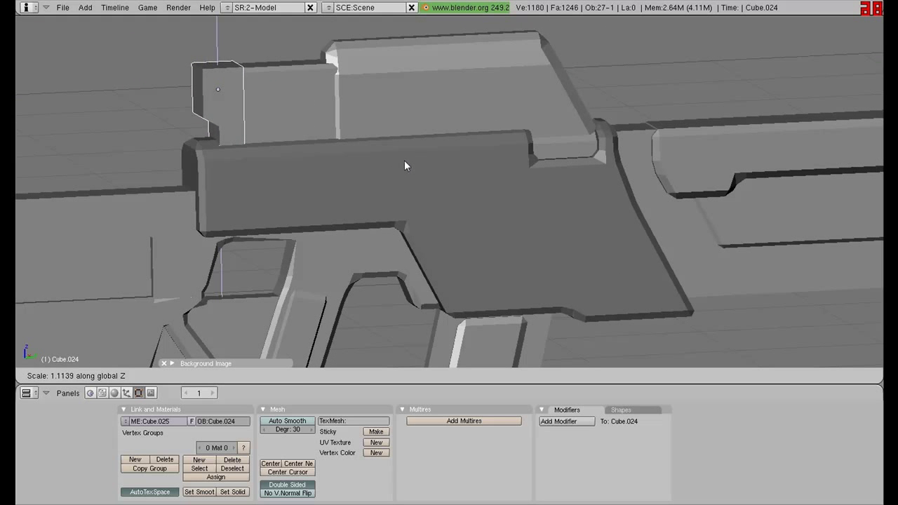
pyautogui.click(404, 165)
pyautogui.moveTo(405, 159); pyautogui.dragTo(343, 155, button='middle')
pyautogui.scroll(-2, 344, 155)
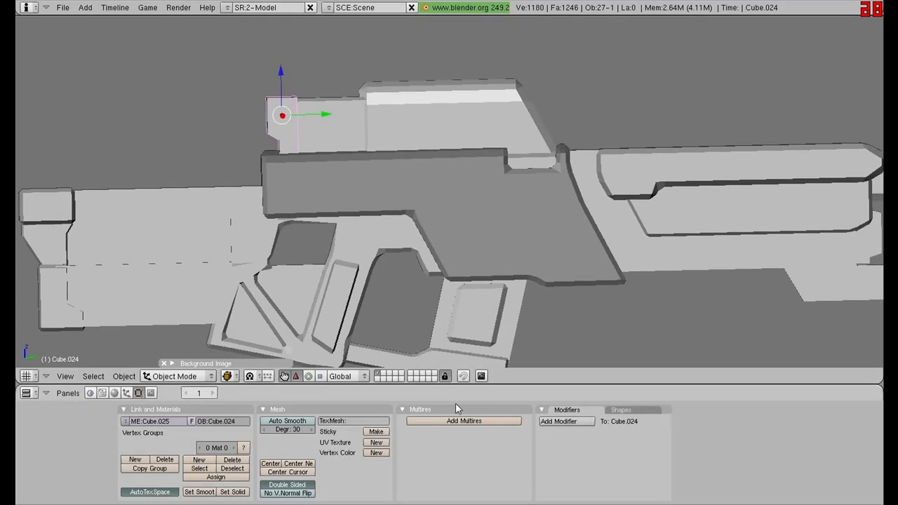
# Add and apply a Bevel modifier with width 0.15 to the block.
pyautogui.click(565, 421)
pyautogui.click(565, 421)
pyautogui.click(614, 446)
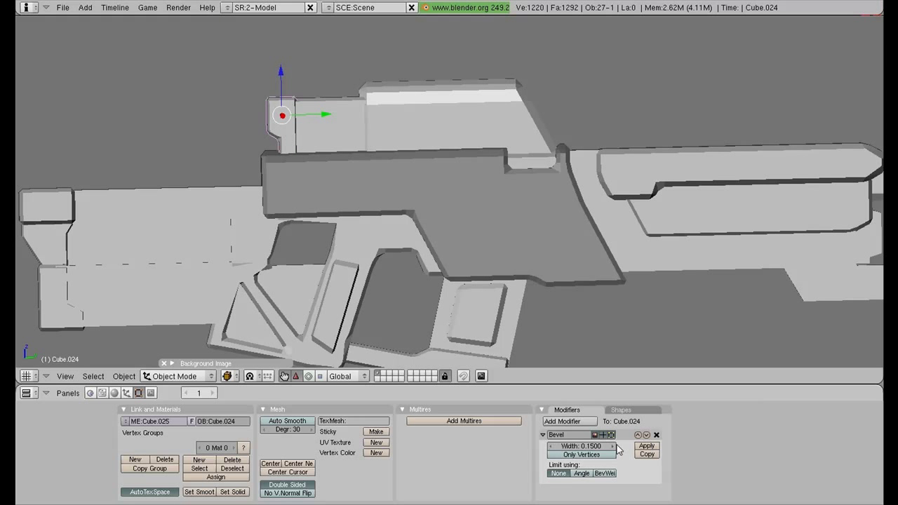
pyautogui.click(656, 434)
pyautogui.moveTo(456, 290)
pyautogui.mouseDown(button='middle')
pyautogui.moveTo(521, 304)
pyautogui.moveTo(438, 315)
pyautogui.moveTo(278, 223)
pyautogui.moveTo(296, 182)
pyautogui.mouseUp(button='middle')
# Scale the rear sight block along Z to about 1.125.
pyautogui.press('s')
pyautogui.press('Escape')
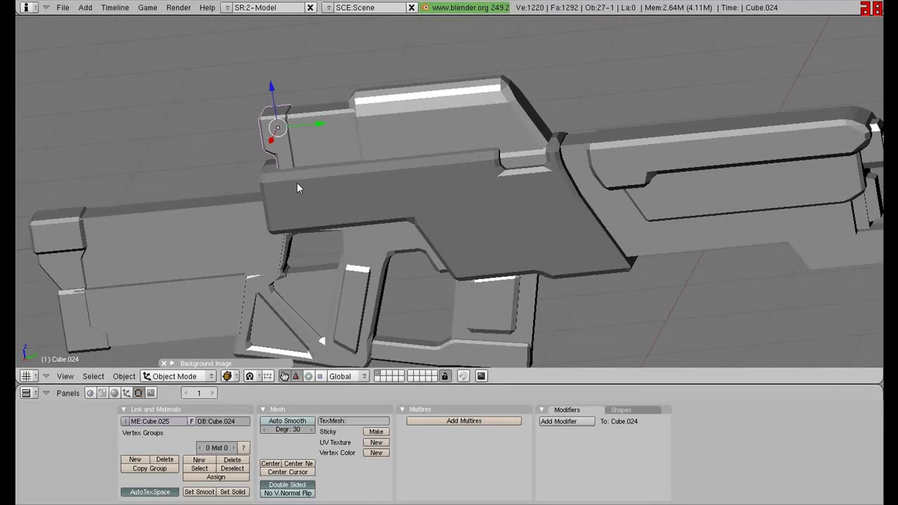
pyautogui.press('s')
pyautogui.press('z')
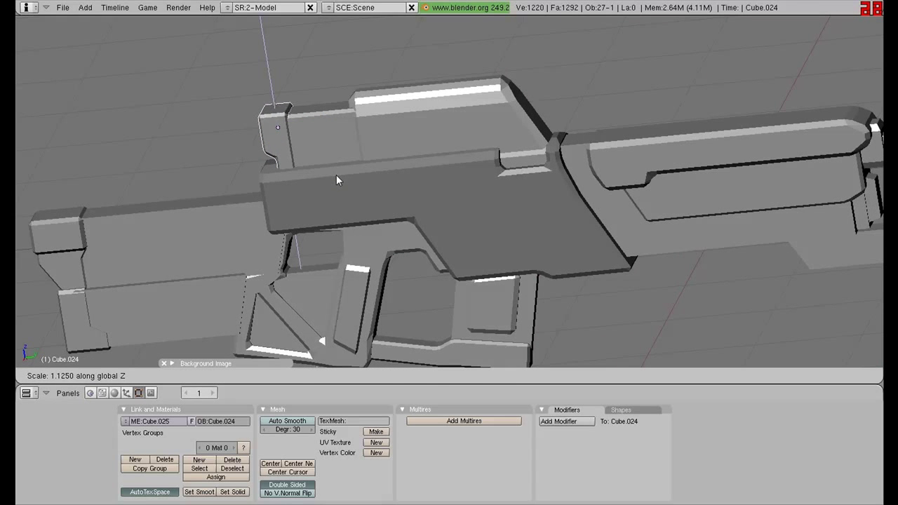
pyautogui.click(336, 180)
# Orbit around the whole gun and maximise the 3D view to full screen.
pyautogui.scroll(-5, 336, 180)
pyautogui.moveTo(336, 181)
pyautogui.mouseDown(button='middle')
pyautogui.moveTo(349, 119)
pyautogui.moveTo(522, 189)
pyautogui.moveTo(479, 258)
pyautogui.moveTo(526, 200)
pyautogui.moveTo(289, 201)
pyautogui.moveTo(406, 200)
pyautogui.moveTo(358, 219)
pyautogui.moveTo(221, 224)
pyautogui.moveTo(426, 303)
pyautogui.moveTo(649, 253)
pyautogui.moveTo(714, 168)
pyautogui.moveTo(726, 193)
pyautogui.mouseUp(button='middle')
pyautogui.scroll(3, 221, 225)
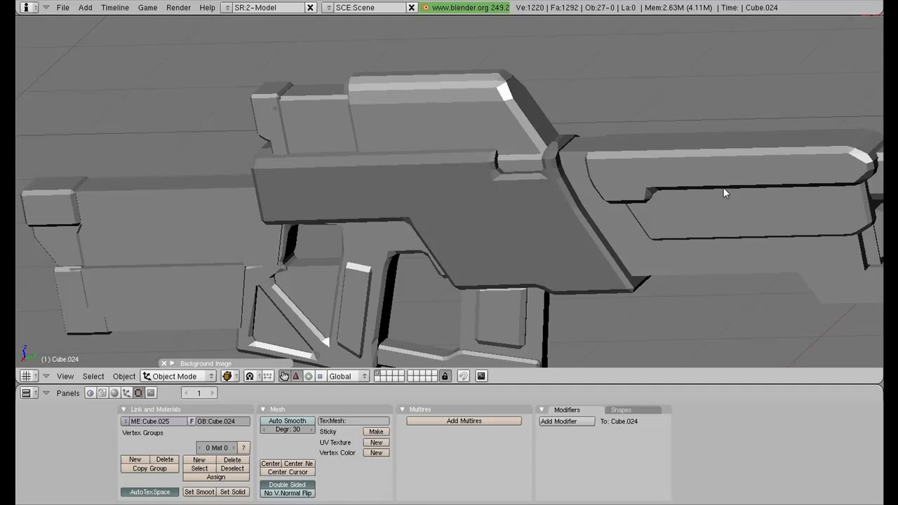
pyautogui.hotkey('ctrl', 'Up')
pyautogui.moveTo(442, 284)
pyautogui.mouseDown(button='middle')
pyautogui.moveTo(419, 295)
pyautogui.moveTo(295, 245)
pyautogui.moveTo(293, 208)
pyautogui.moveTo(446, 243)
pyautogui.mouseUp(button='middle')
# Select the stock piece, abandon its Y resize, and deselect everything.
pyautogui.rightClick(210, 337)
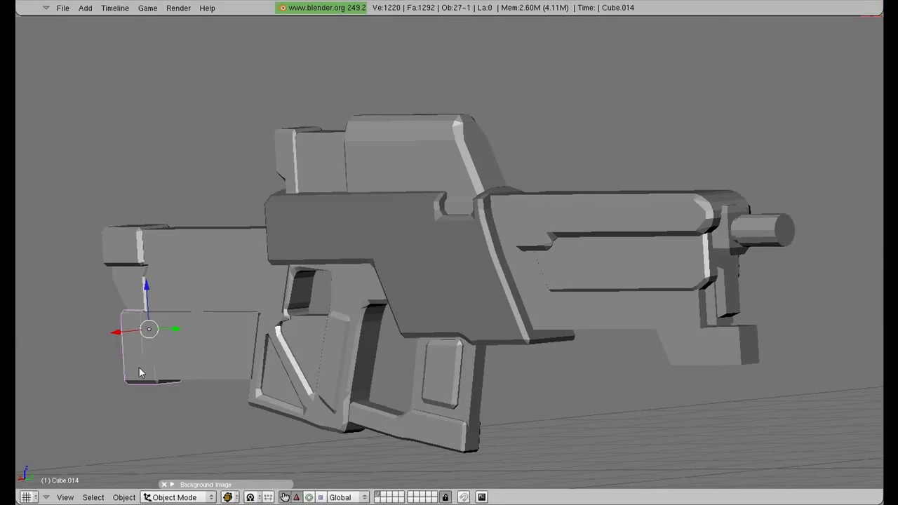
pyautogui.press('s')
pyautogui.press('y')
pyautogui.press('Escape')
pyautogui.moveTo(286, 313)
pyautogui.mouseDown(button='middle')
pyautogui.moveTo(200, 289)
pyautogui.moveTo(239, 346)
pyautogui.moveTo(126, 291)
pyautogui.moveTo(459, 301)
pyautogui.mouseUp(button='middle')
pyautogui.press('a')
pyautogui.scroll(3, 441, 245)
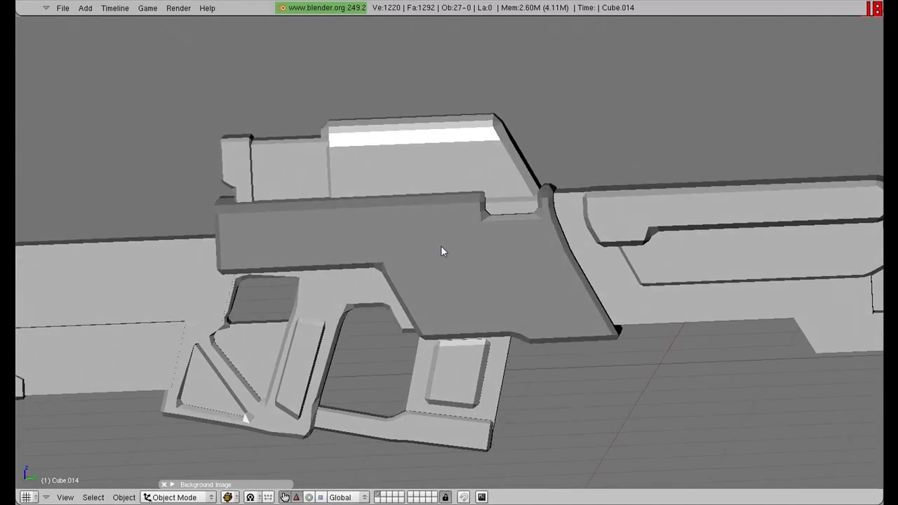
pyautogui.moveTo(441, 245)
pyautogui.mouseDown(button='middle')
pyautogui.moveTo(524, 286)
pyautogui.moveTo(489, 245)
pyautogui.moveTo(409, 316)
pyautogui.moveTo(498, 270)
pyautogui.moveTo(271, 294)
pyautogui.moveTo(409, 317)
pyautogui.moveTo(442, 284)
pyautogui.mouseUp(button='middle')
pyautogui.scroll(-3, 489, 250)
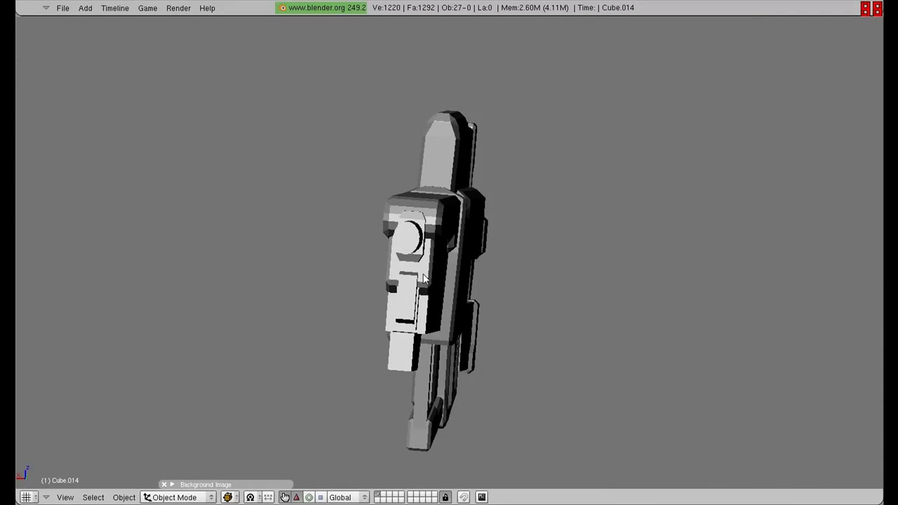
# Narrow the top block of the receiver along X, then deselect everything.
pyautogui.rightClick(442, 284)
pyautogui.press('s')
pyautogui.press('x')
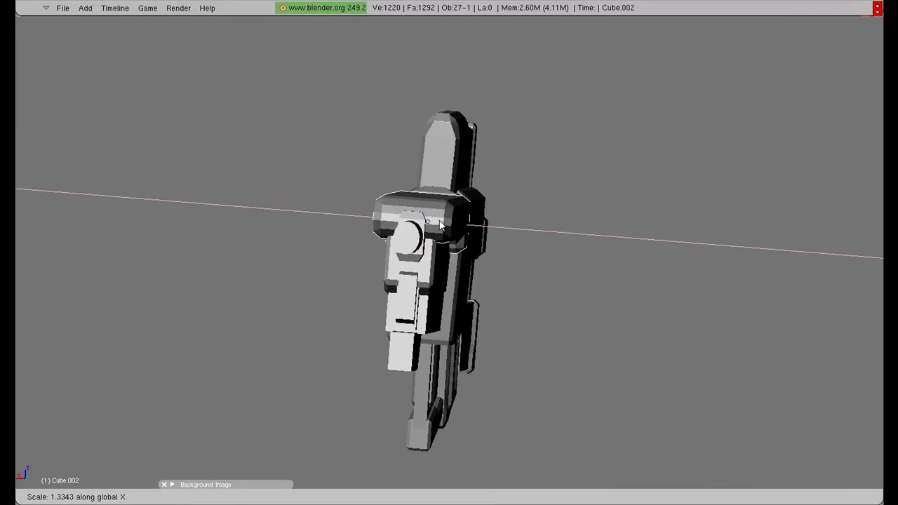
pyautogui.rightClick(438, 225)
pyautogui.press('s')
pyautogui.press('x')
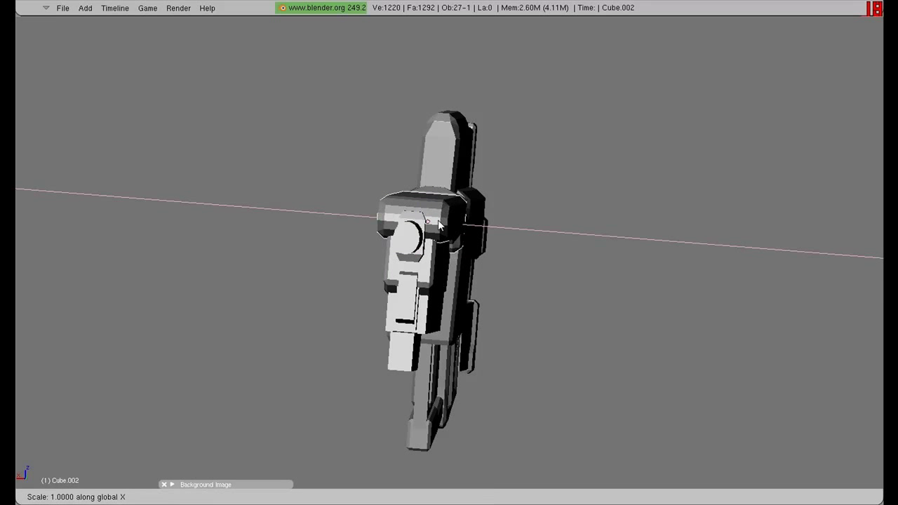
pyautogui.click(437, 225)
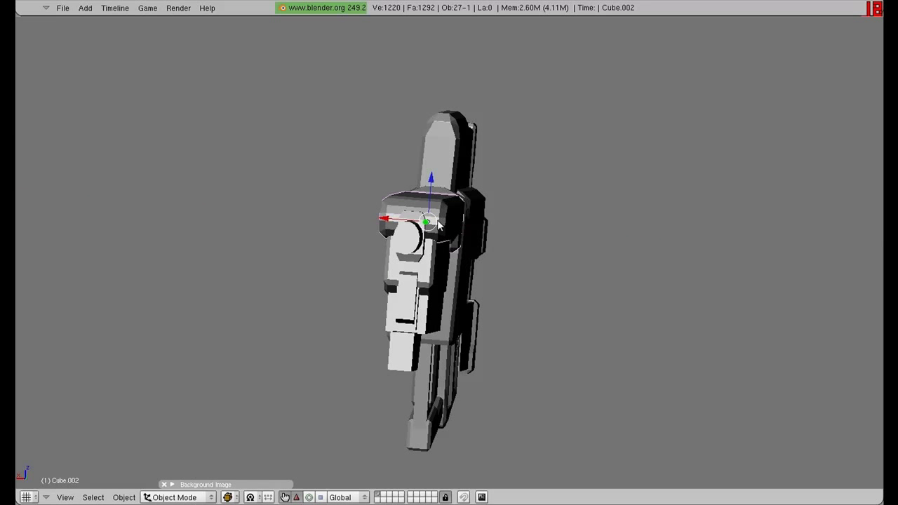
pyautogui.moveTo(437, 224)
pyautogui.mouseDown(button='middle')
pyautogui.moveTo(491, 232)
pyautogui.moveTo(388, 292)
pyautogui.moveTo(416, 317)
pyautogui.moveTo(523, 302)
pyautogui.moveTo(635, 255)
pyautogui.moveTo(481, 315)
pyautogui.moveTo(561, 327)
pyautogui.moveTo(467, 275)
pyautogui.moveTo(541, 263)
pyautogui.moveTo(557, 282)
pyautogui.moveTo(374, 352)
pyautogui.moveTo(574, 284)
pyautogui.moveTo(421, 257)
pyautogui.moveTo(283, 252)
pyautogui.mouseUp(button='middle')
pyautogui.press('a')
pyautogui.scroll(-4, 574, 289)
# Expand, collapse and close the Background Image panel, then orbit to a near end-on view.
pyautogui.click(171, 484)
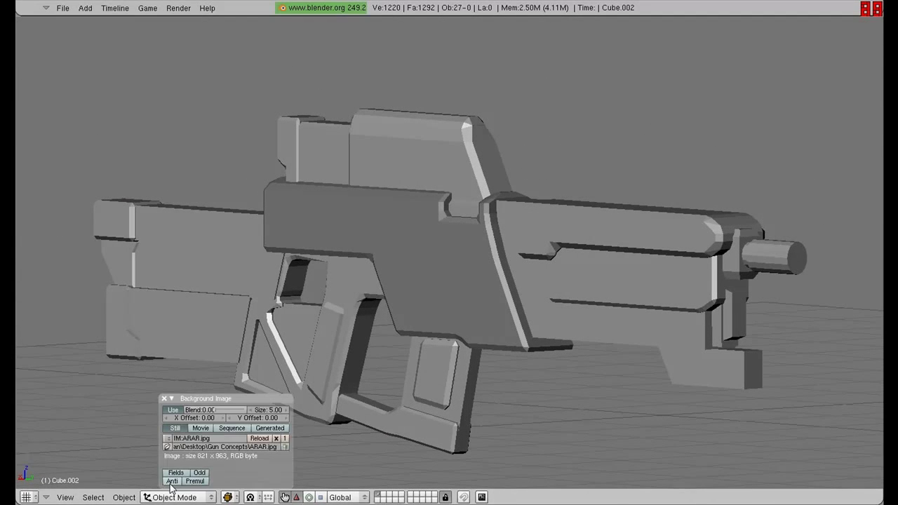
pyautogui.click(174, 411)
pyautogui.click(164, 398)
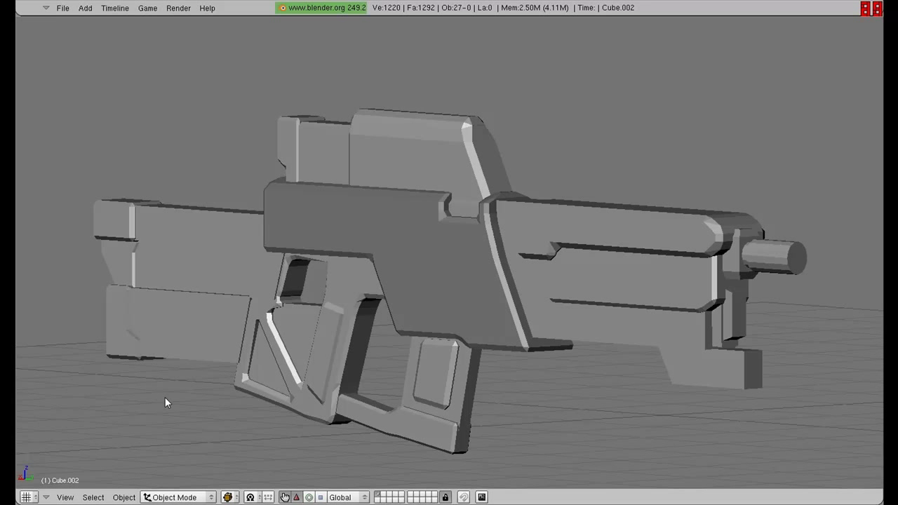
pyautogui.moveTo(167, 402)
pyautogui.mouseDown(button='middle')
pyautogui.moveTo(667, 281)
pyautogui.moveTo(642, 267)
pyautogui.moveTo(447, 270)
pyautogui.moveTo(496, 421)
pyautogui.moveTo(727, 274)
pyautogui.moveTo(381, 231)
pyautogui.moveTo(496, 241)
pyautogui.moveTo(566, 264)
pyautogui.mouseUp(button='middle')
pyautogui.rightClick(565, 260)
pyautogui.press('s')
pyautogui.press('x')
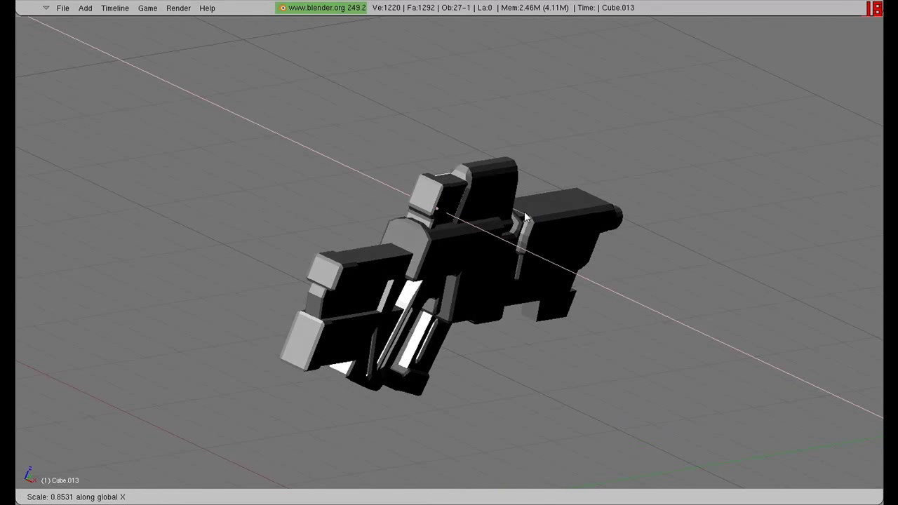
pyautogui.press('Escape')
pyautogui.scroll(3, 432, 215)
pyautogui.press('s')
pyautogui.press('x')
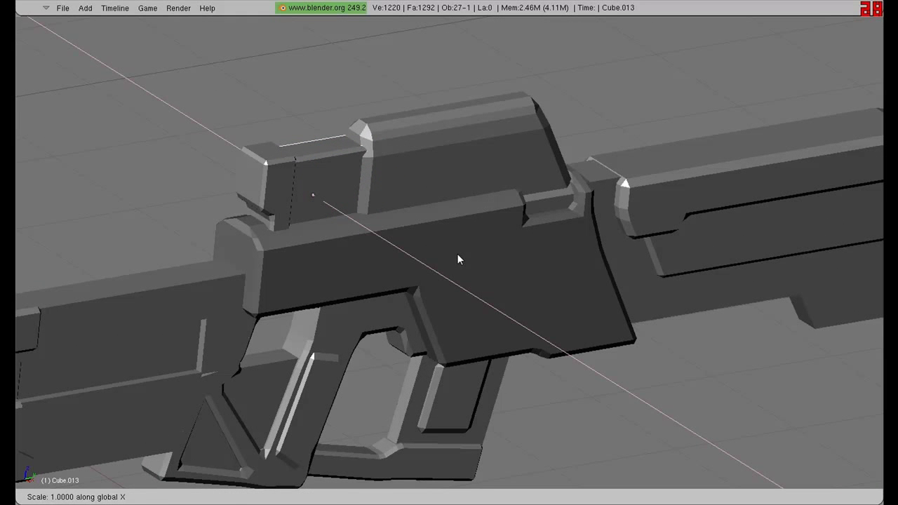
pyautogui.press('Escape')
pyautogui.press('s')
pyautogui.press('x')
pyautogui.press('Escape')
pyautogui.moveTo(434, 246)
pyautogui.mouseDown(button='middle')
pyautogui.moveTo(486, 251)
pyautogui.moveTo(718, 207)
pyautogui.moveTo(297, 267)
pyautogui.moveTo(428, 293)
pyautogui.moveTo(458, 338)
pyautogui.moveTo(414, 256)
pyautogui.moveTo(537, 206)
pyautogui.moveTo(452, 213)
pyautogui.moveTo(672, 325)
pyautogui.mouseUp(button='middle')
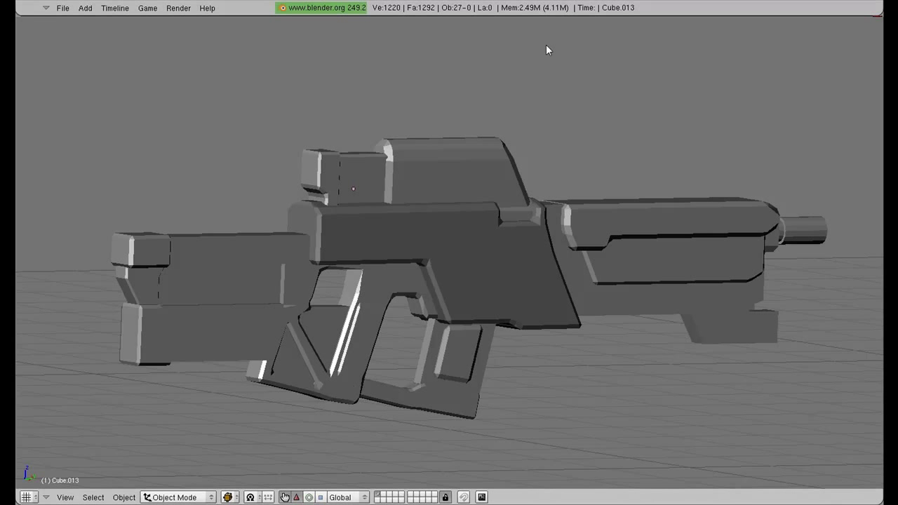
pyautogui.moveTo(548, 50)
pyautogui.mouseDown(button='middle')
pyautogui.moveTo(498, 309)
pyautogui.moveTo(575, 311)
pyautogui.moveTo(314, 231)
pyautogui.moveTo(313, 216)
pyautogui.mouseUp(button='middle')
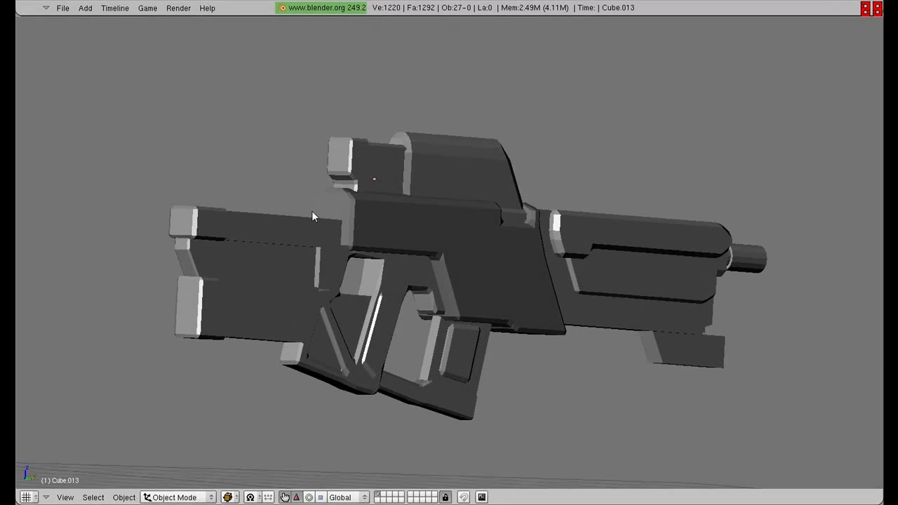